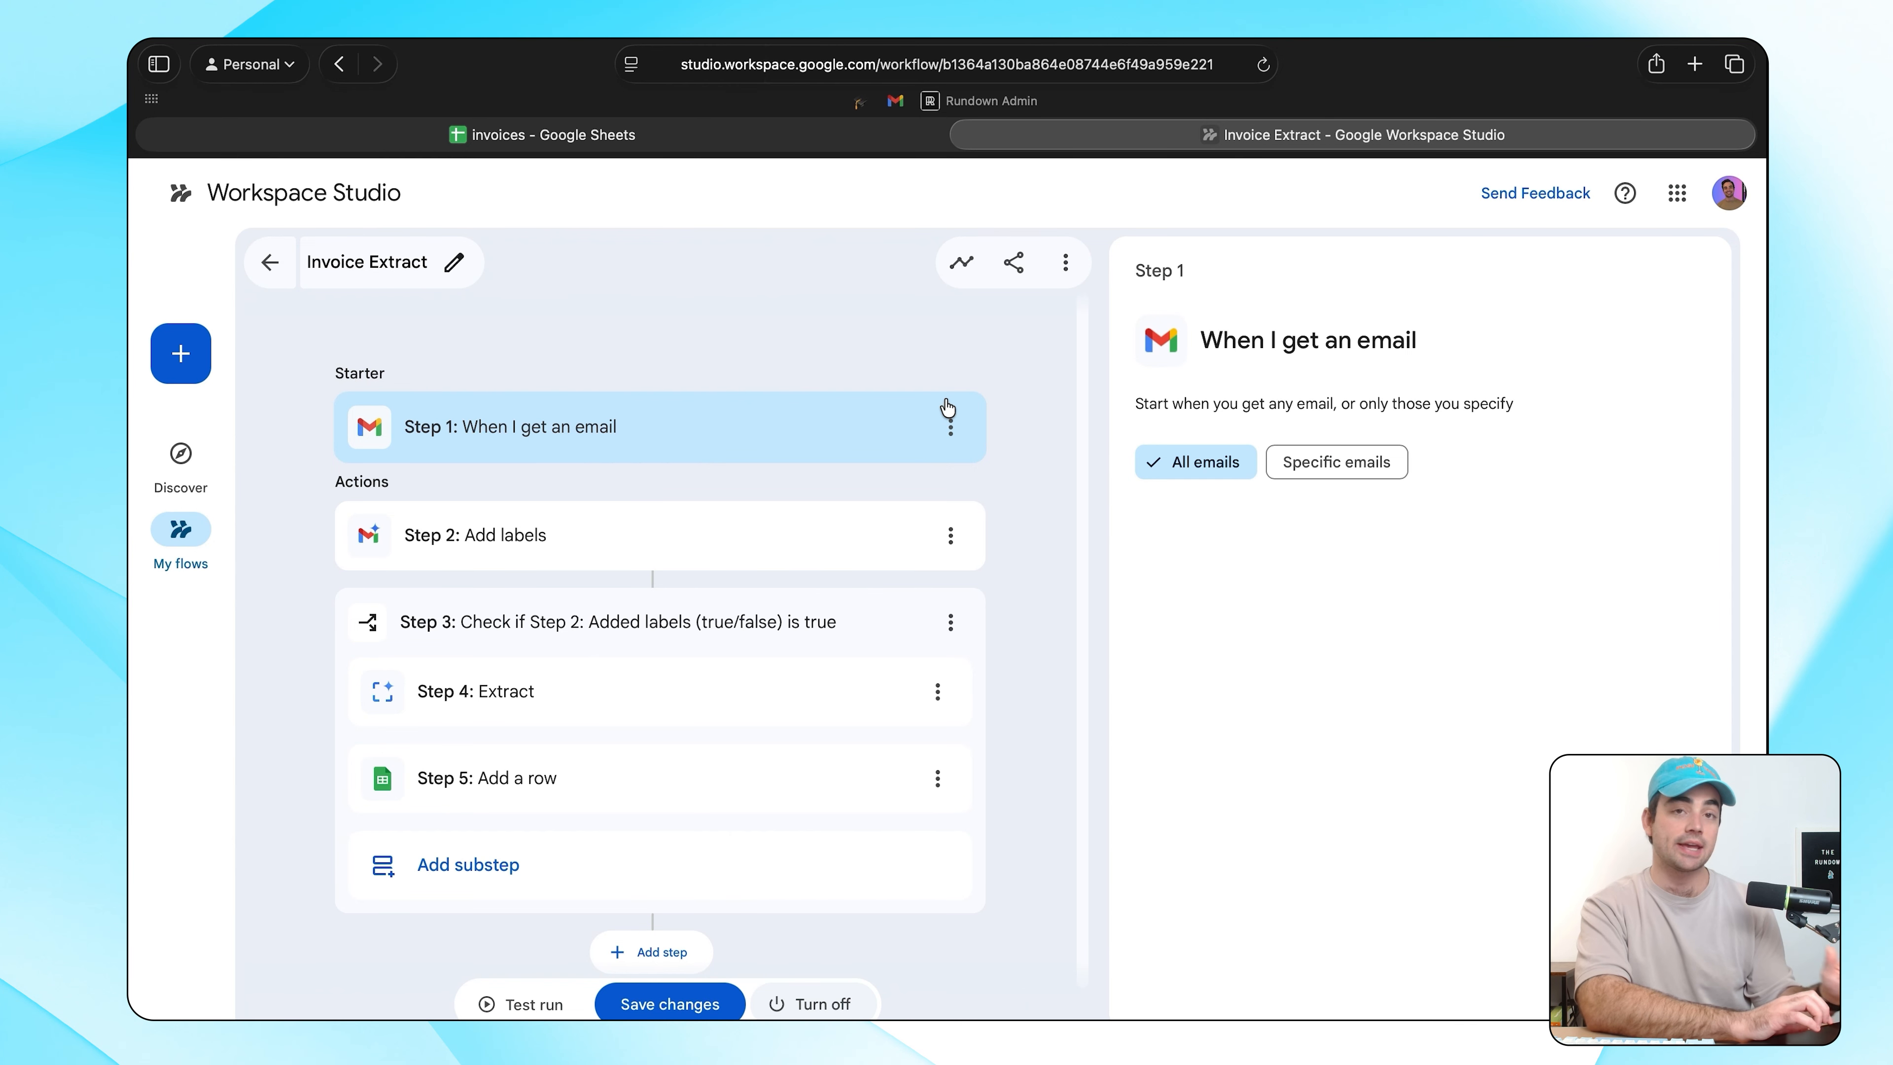
Review the step-by-step details of the latest Invoice Extract run in the flow's activity log.
click(961, 261)
click(1166, 425)
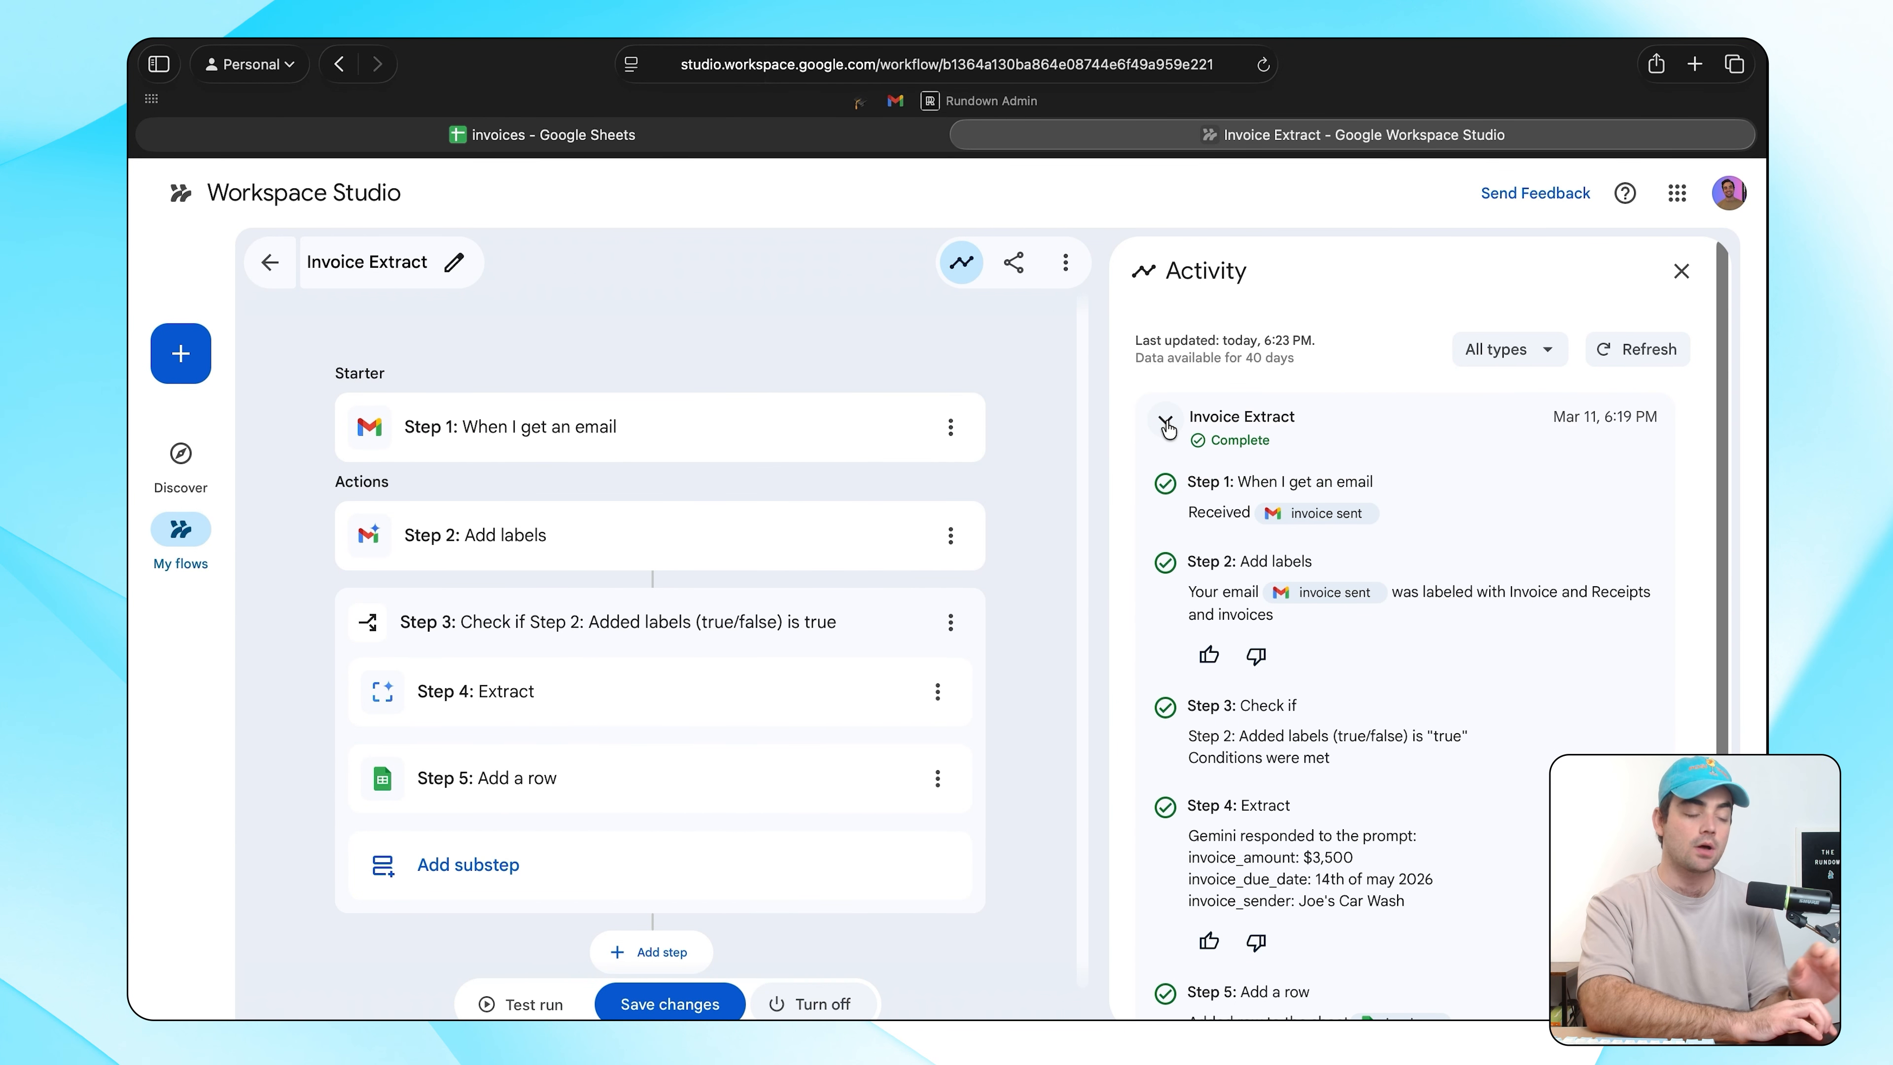
scroll(1292, 683, down, 3)
scroll(1291, 683, up, 3)
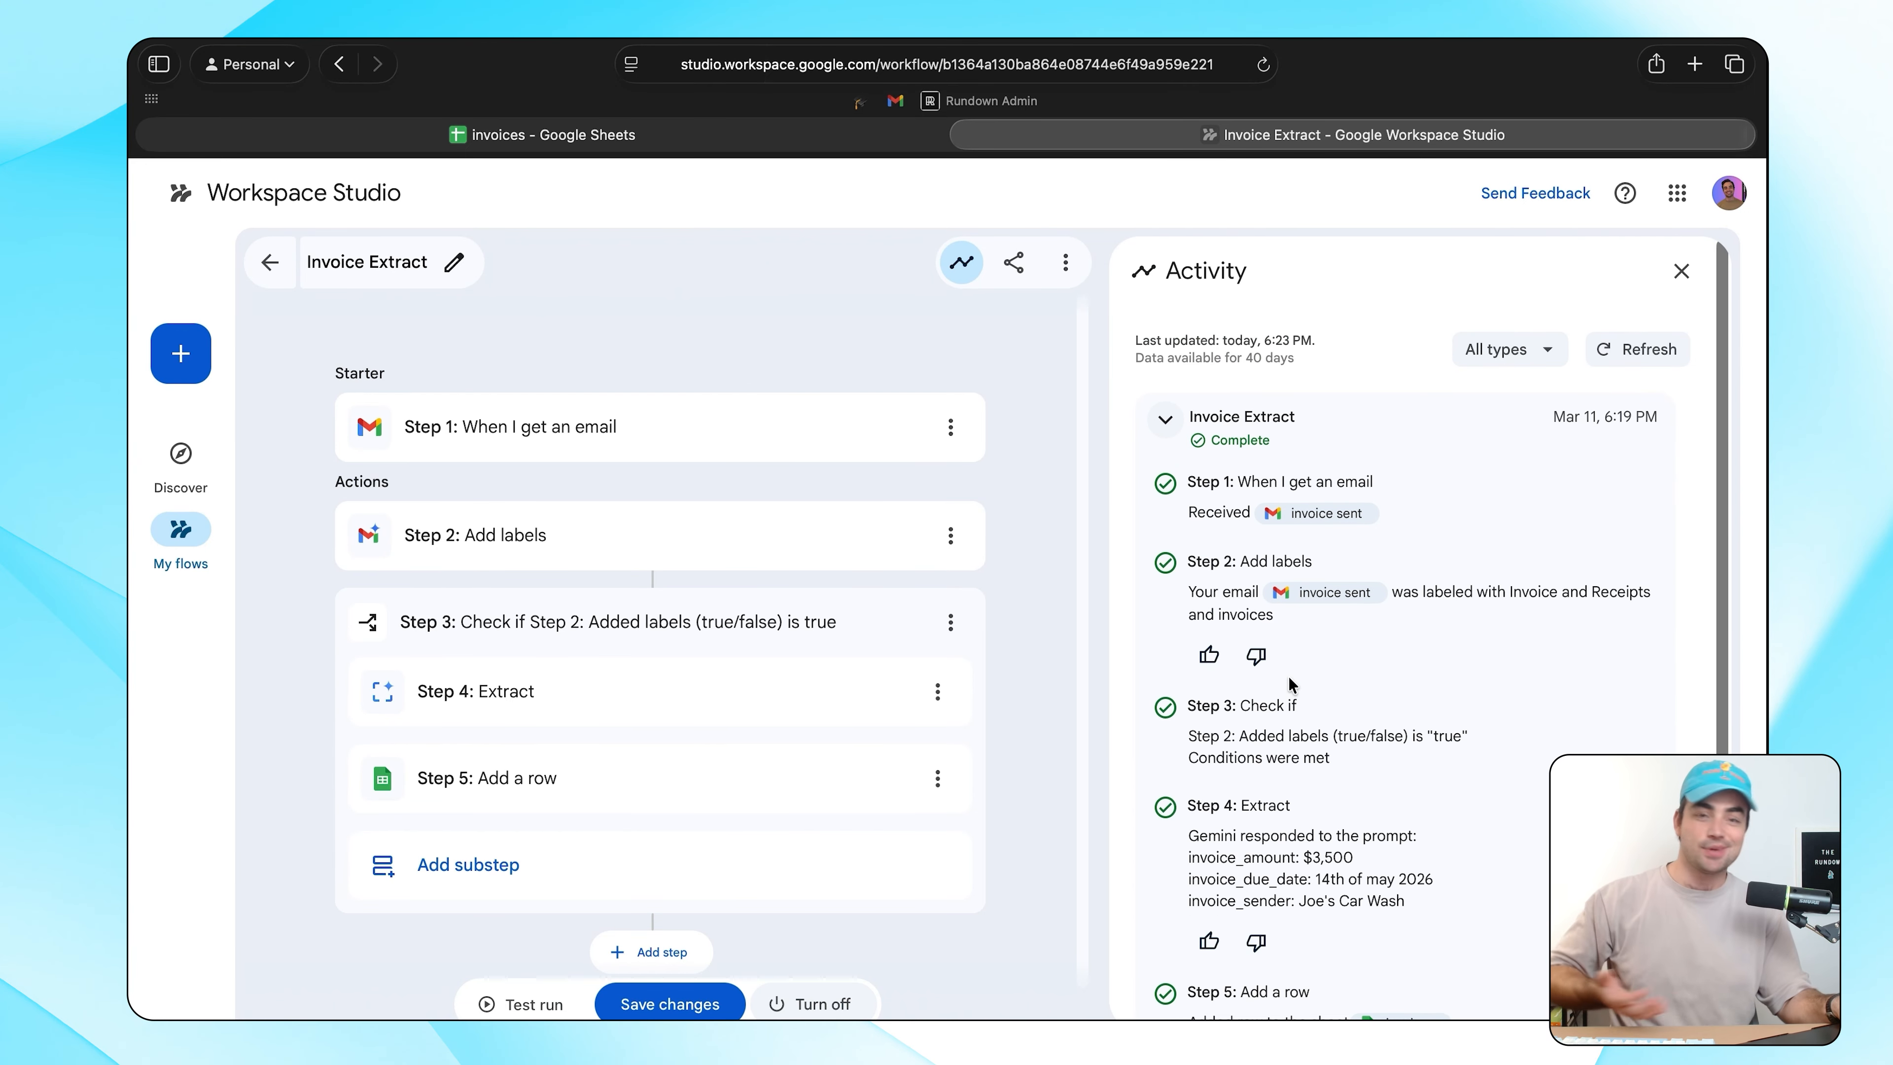
Switch to the invoices spreadsheet and inspect the amount and date in the extracted invoice row.
key(ctrl+shift+Tab)
click(462, 378)
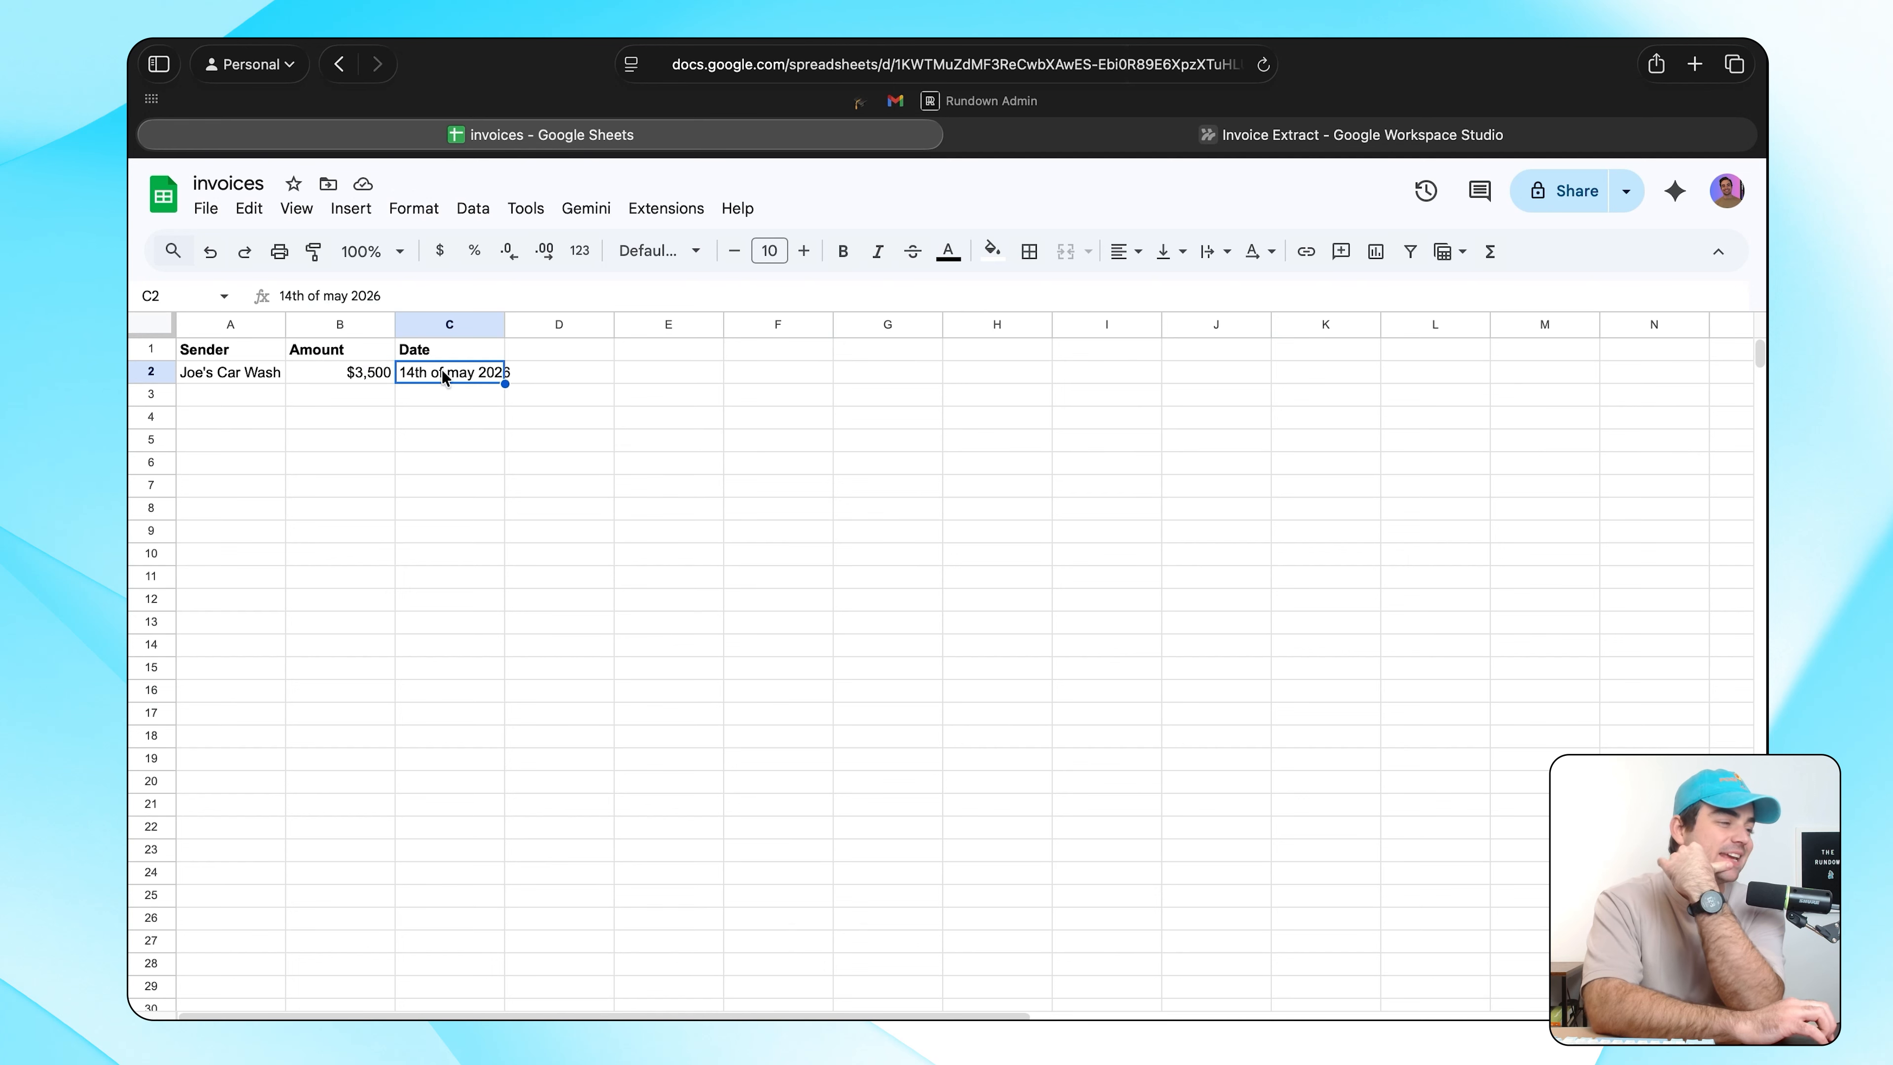
click(365, 378)
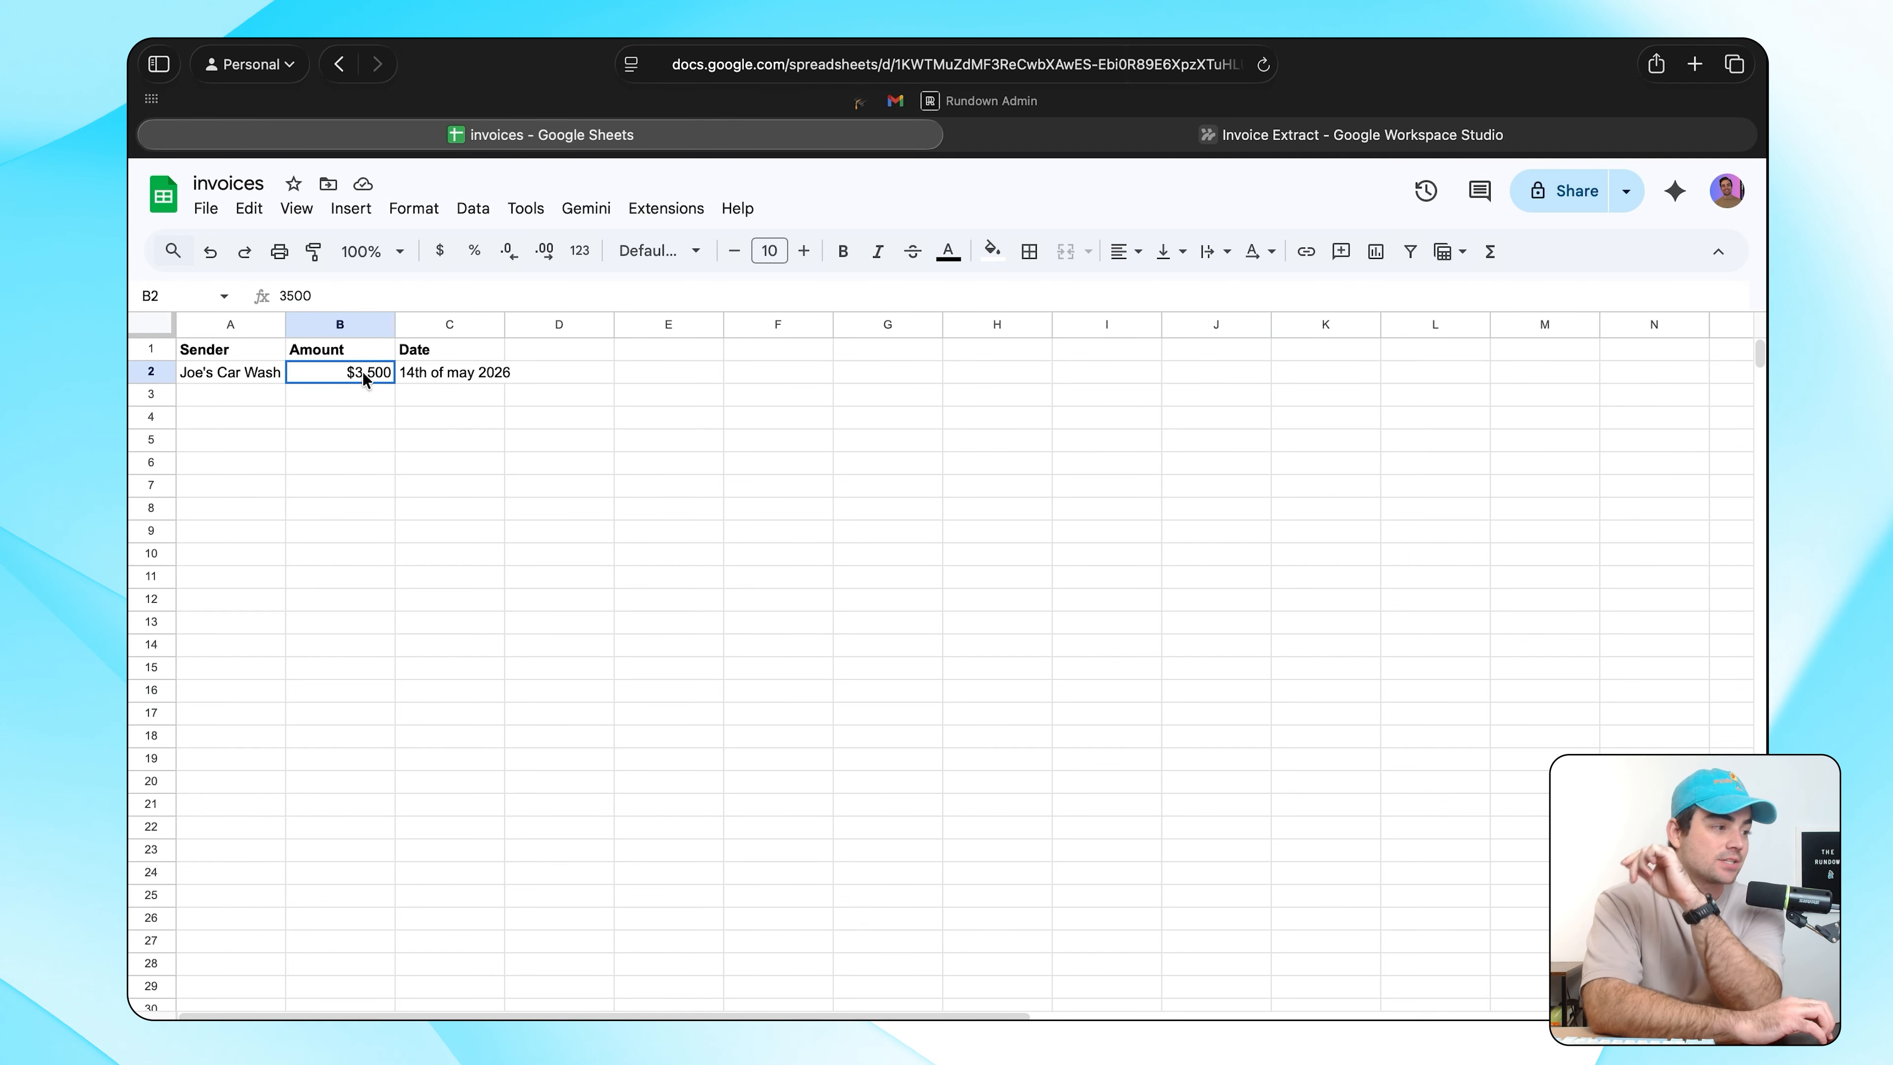
click(446, 380)
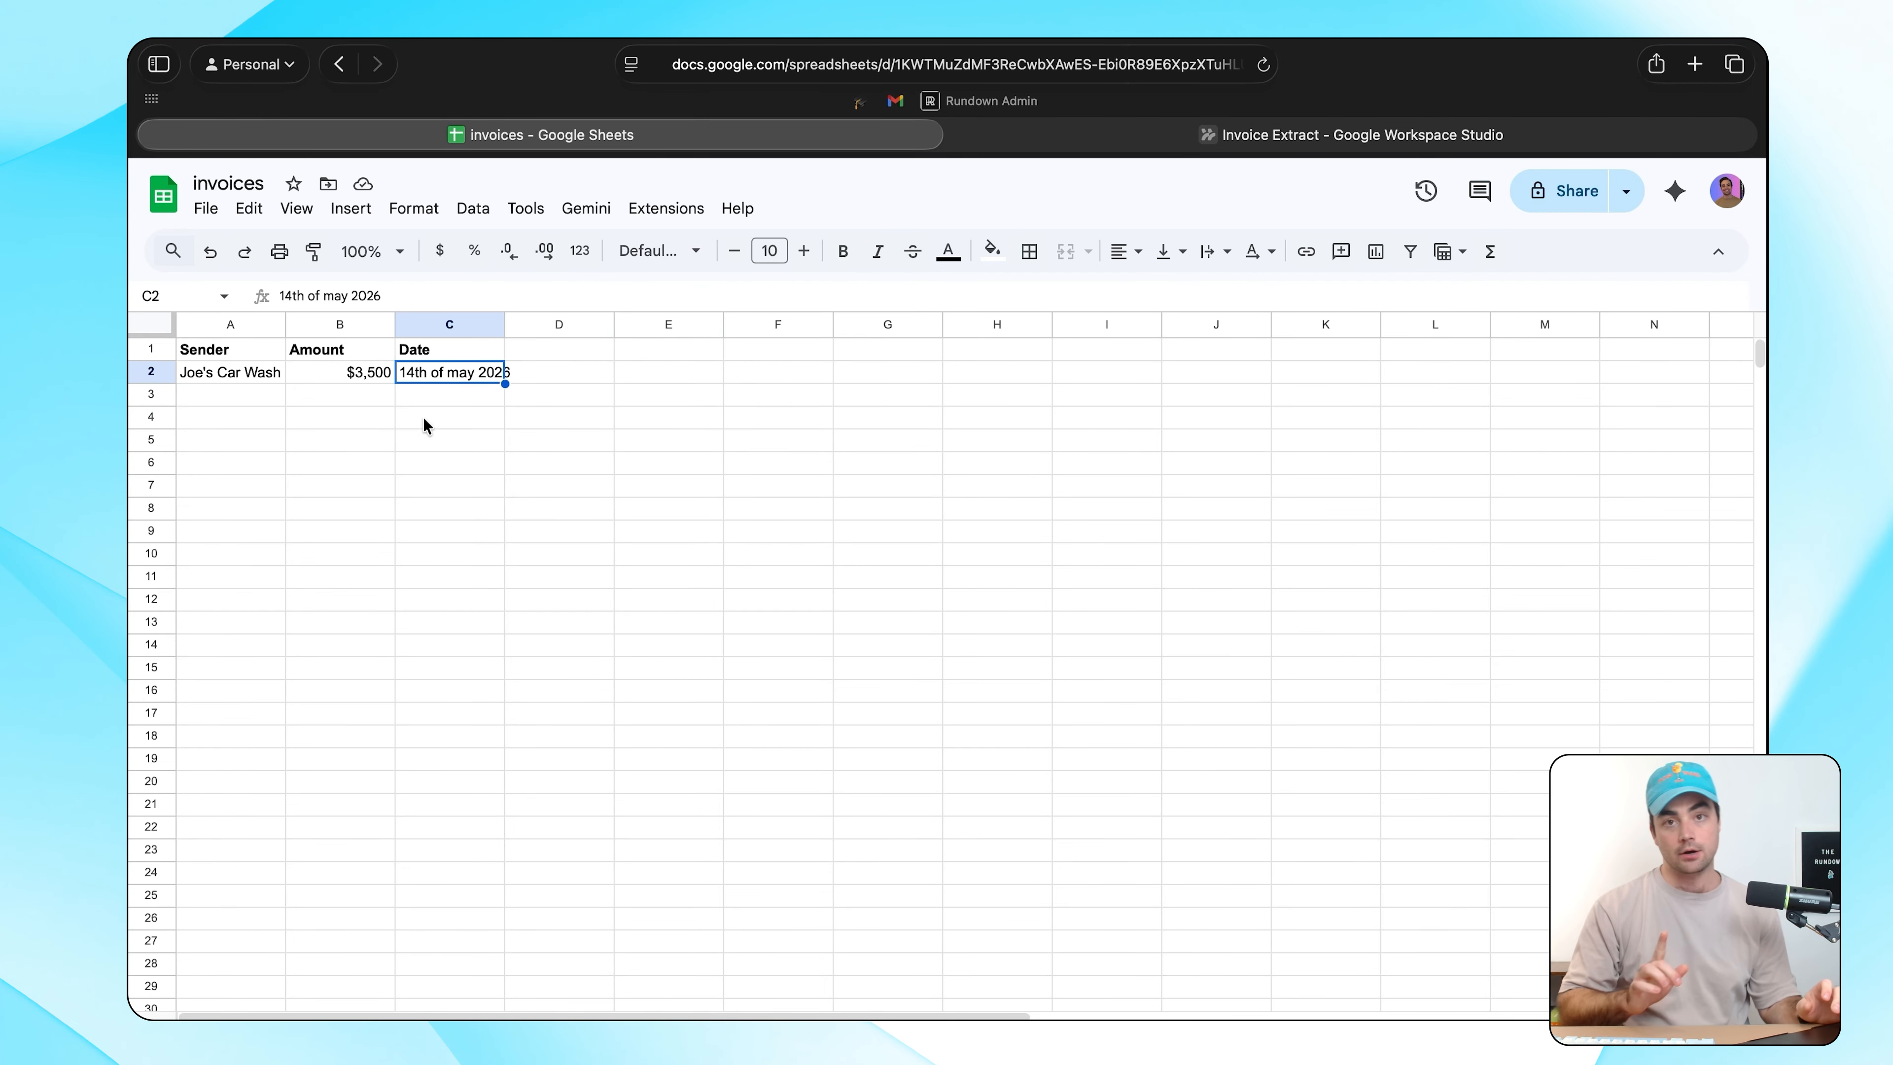
click(418, 440)
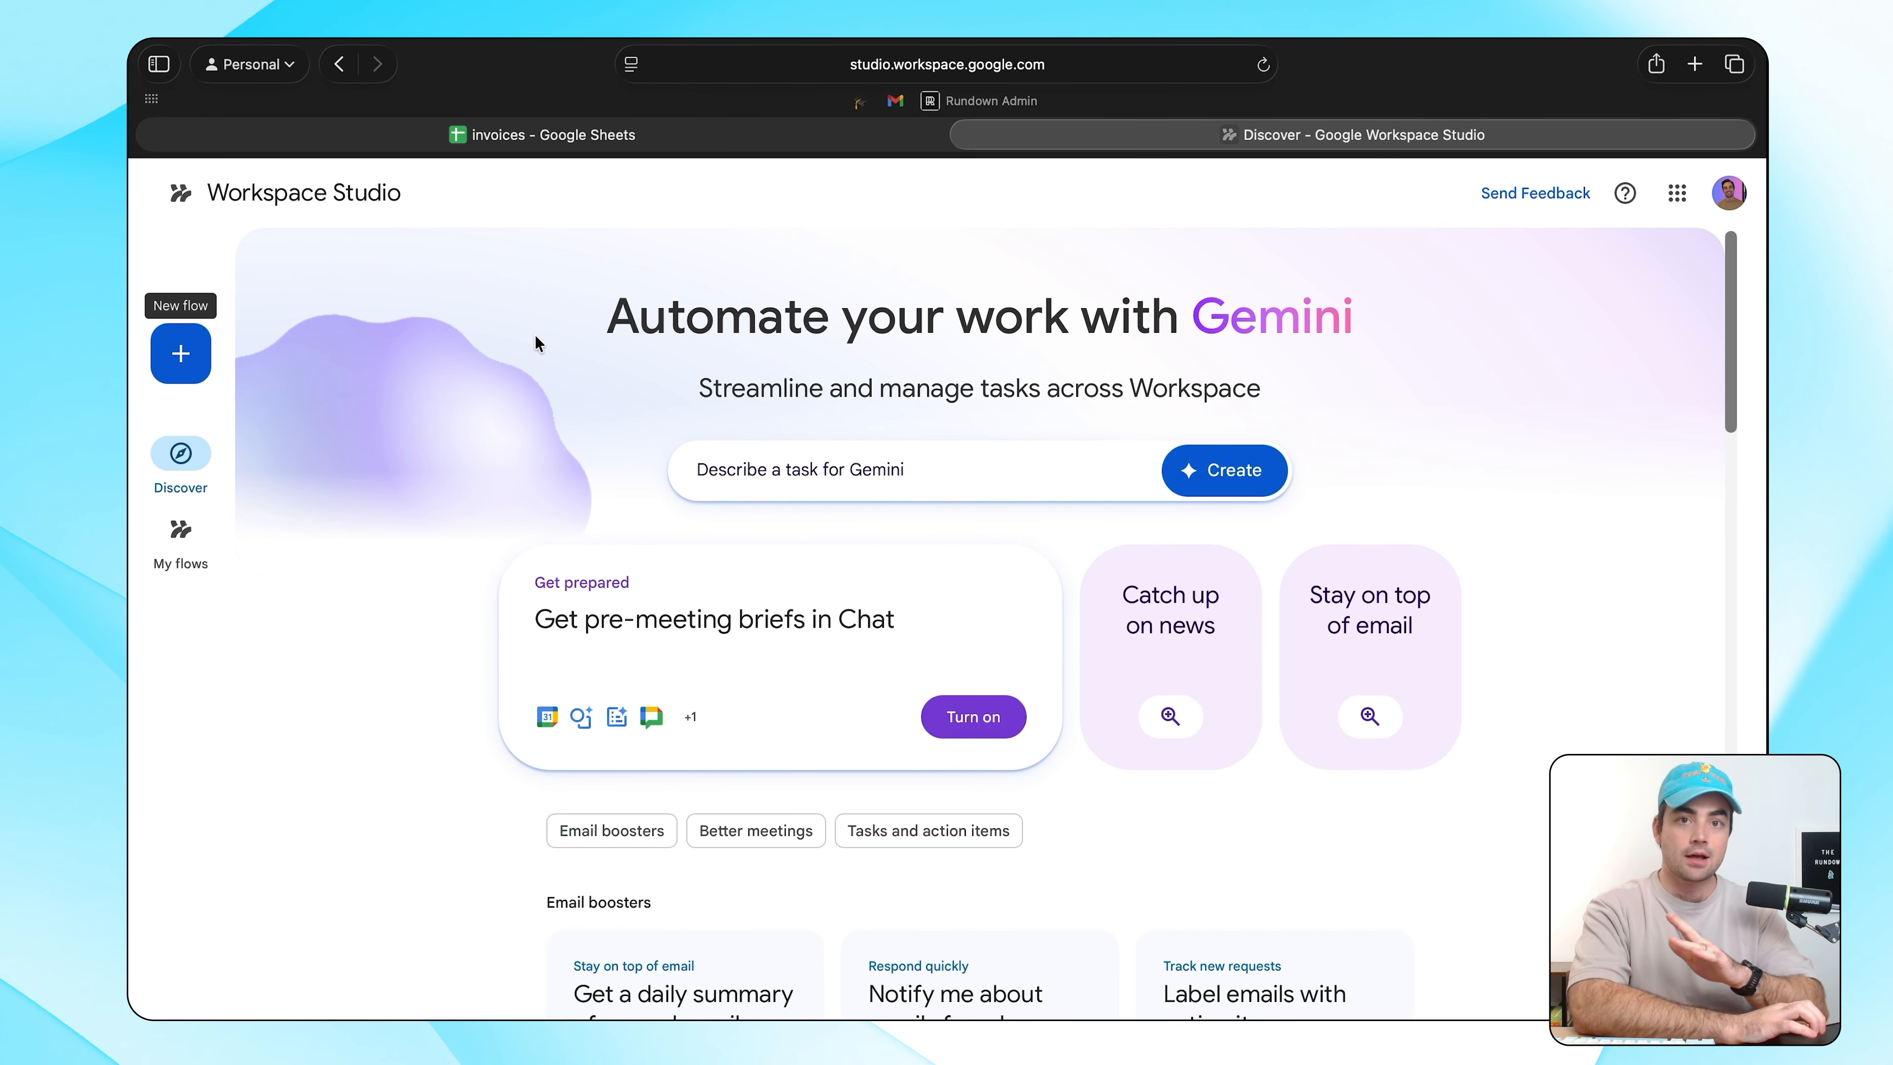
Browse the Email boosters templates, look at the "Get a daily summary of unread emails" flow, and return to the template gallery.
scroll(740, 205, down, 6)
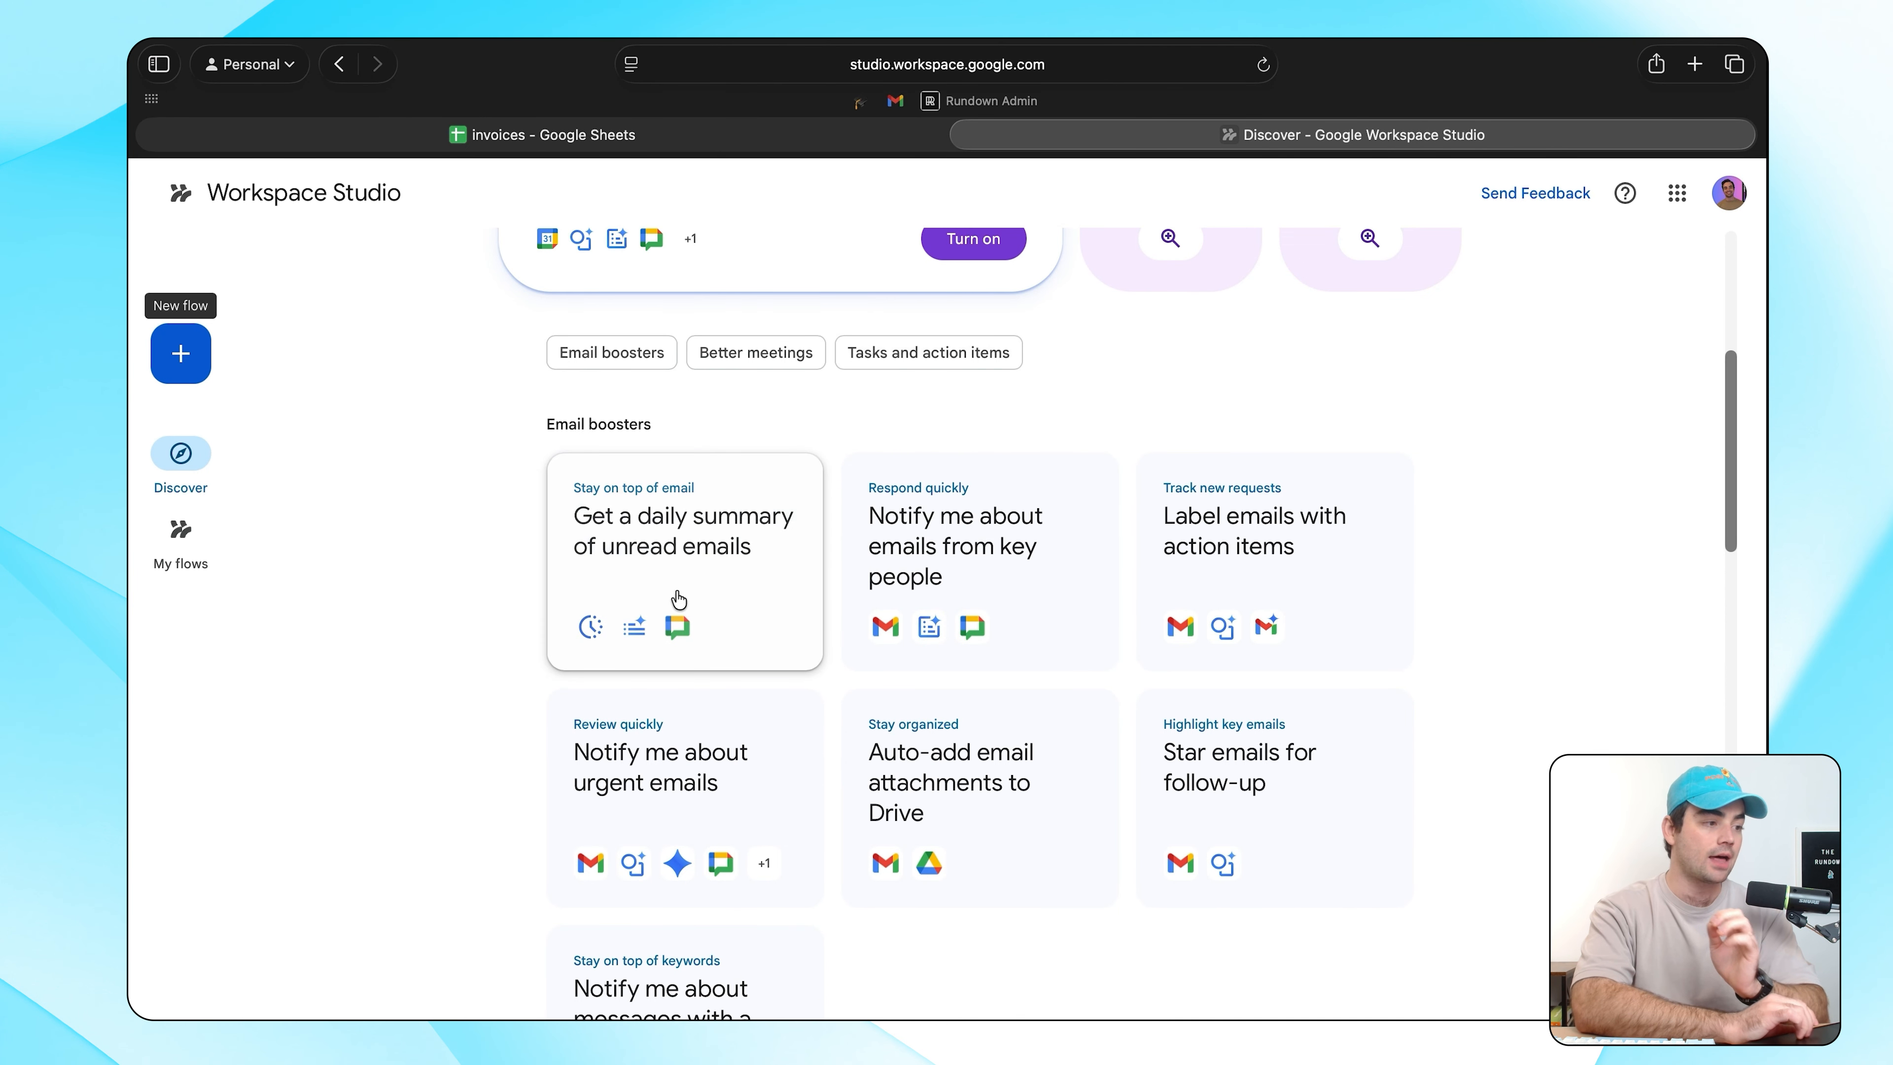
scroll(678, 599, down, 1)
click(622, 275)
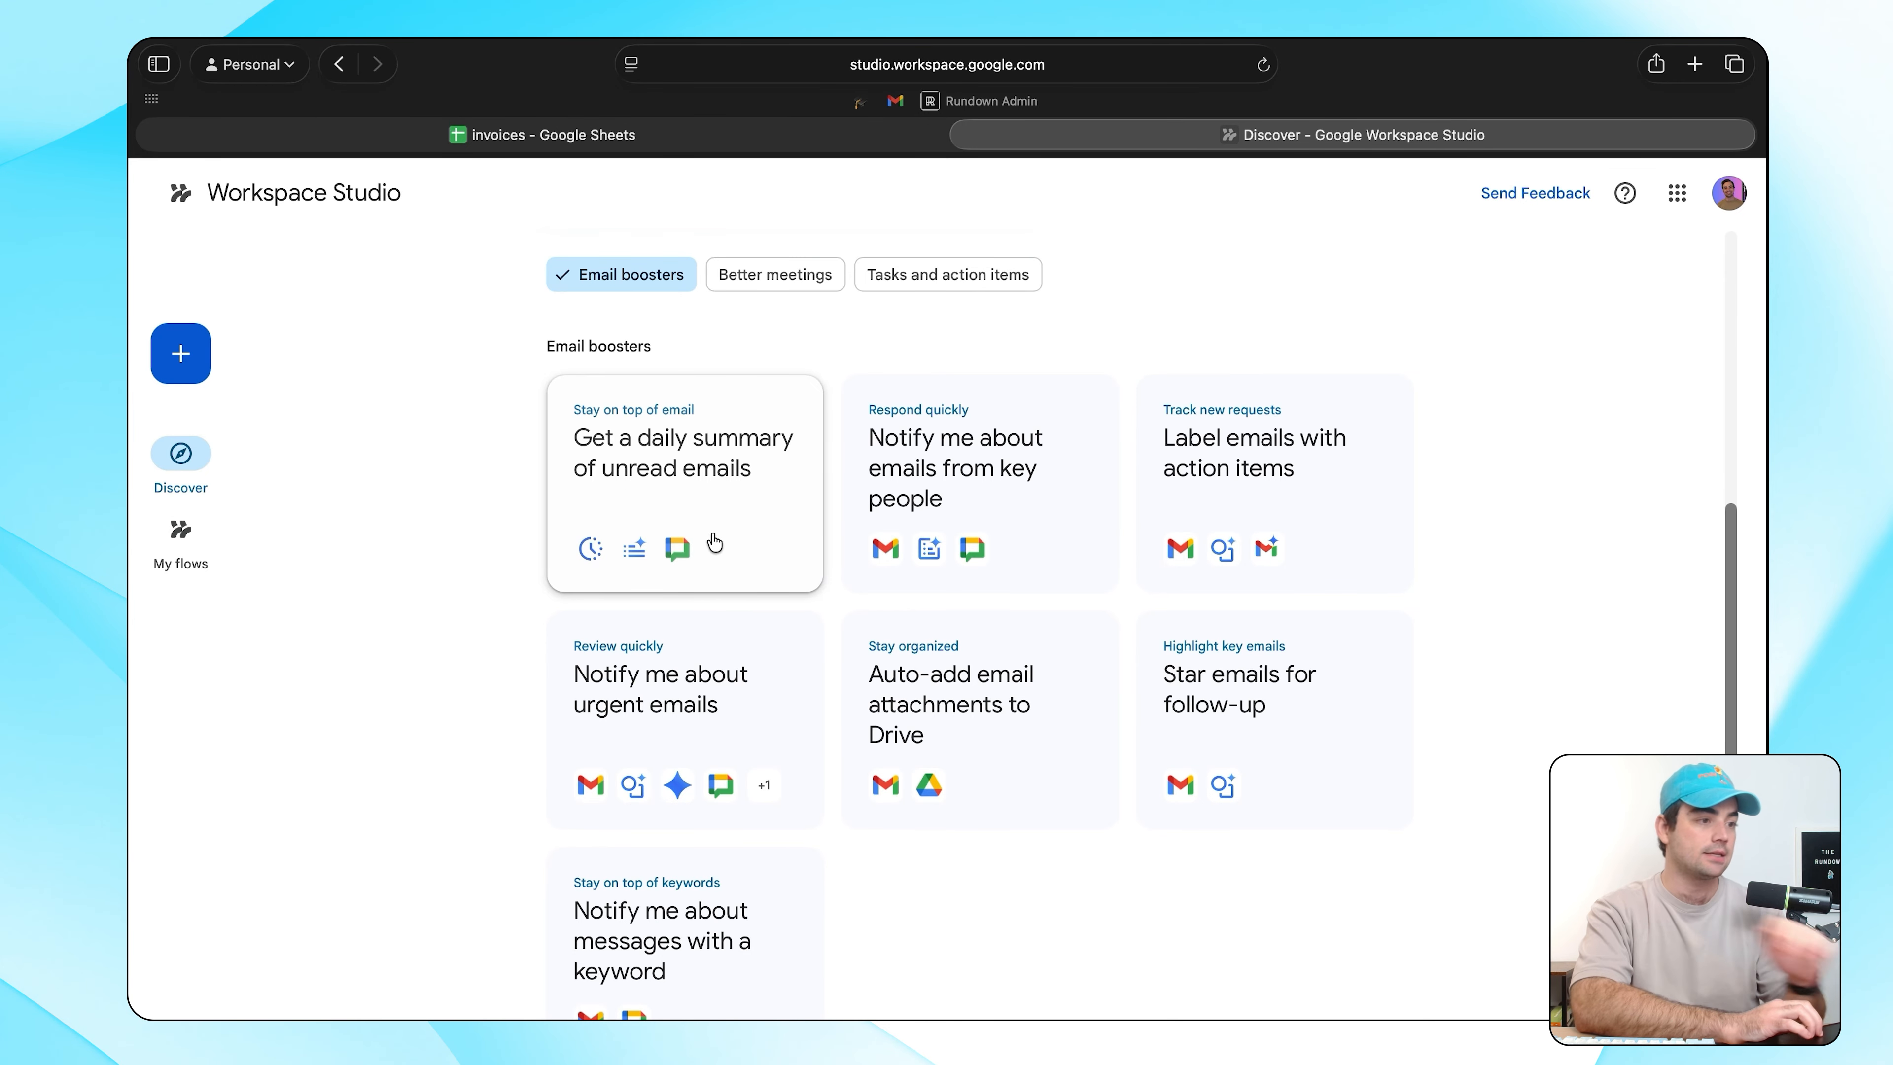
click(696, 522)
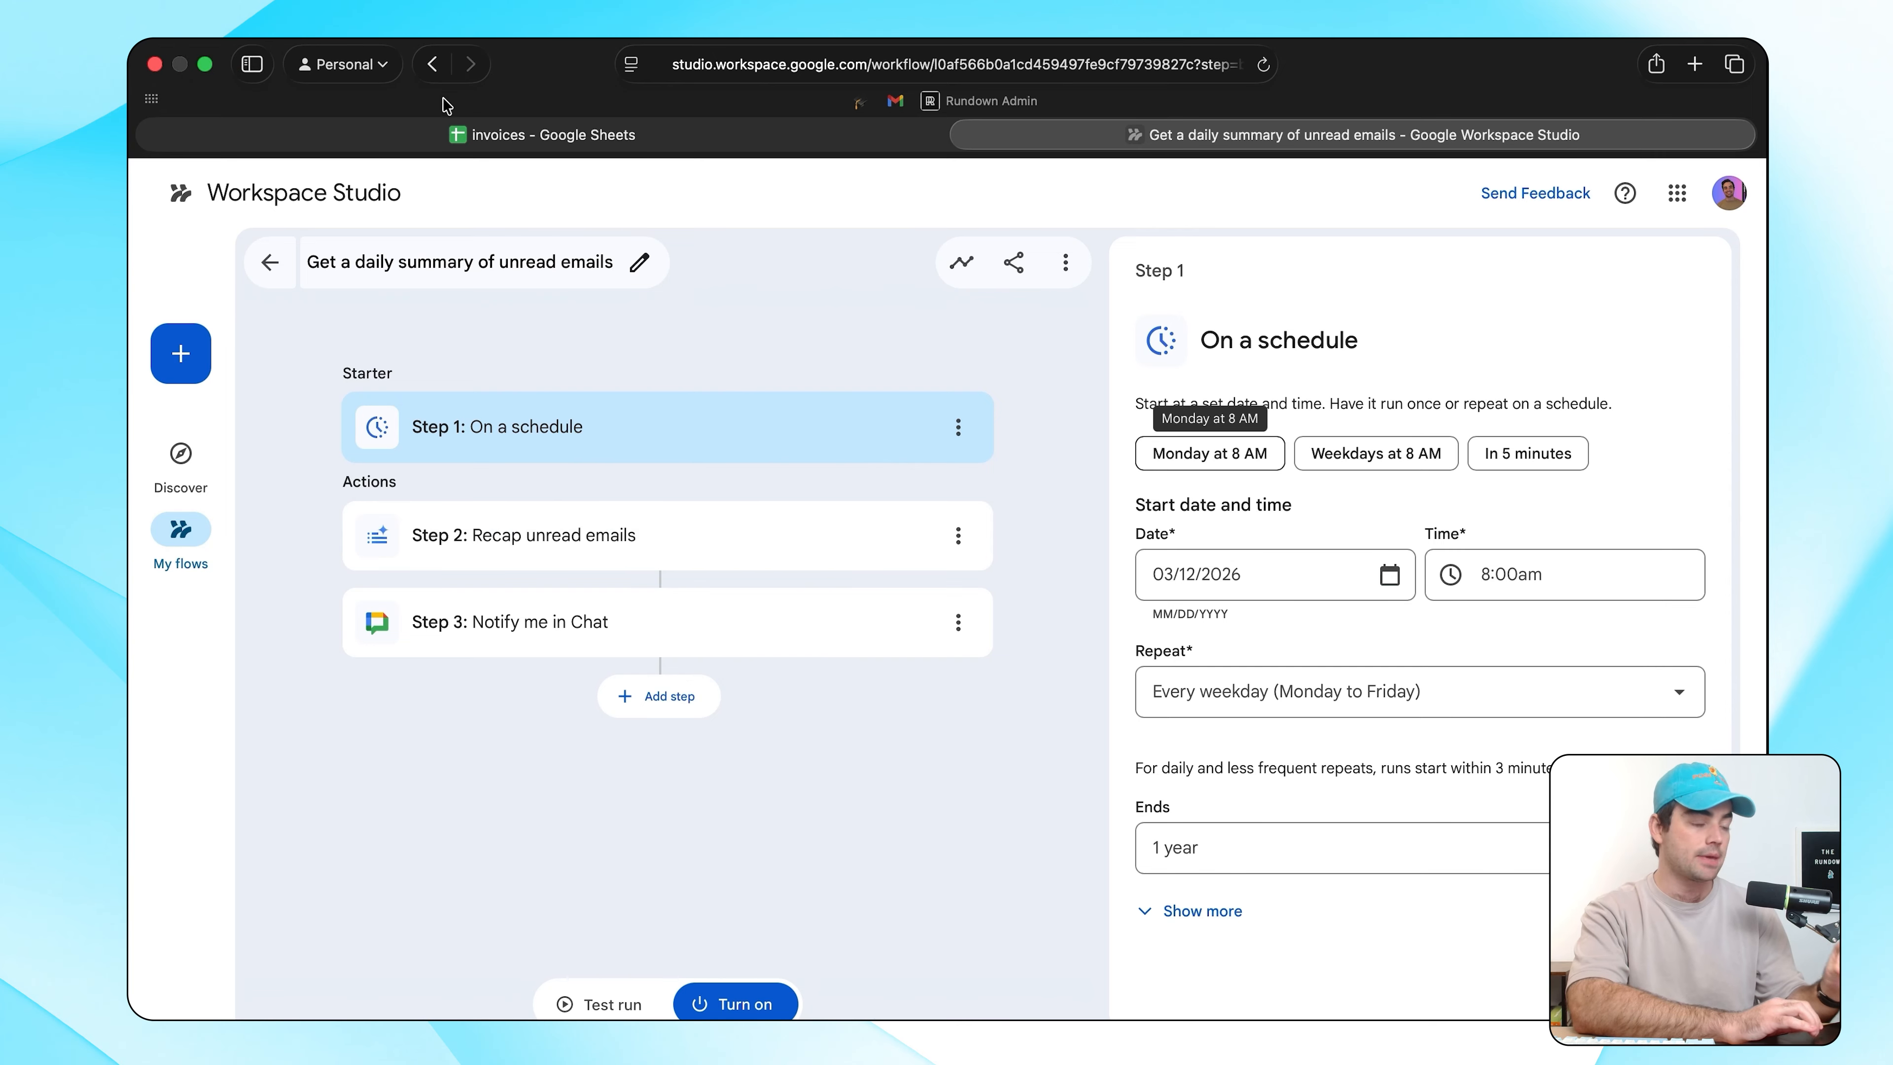
click(432, 66)
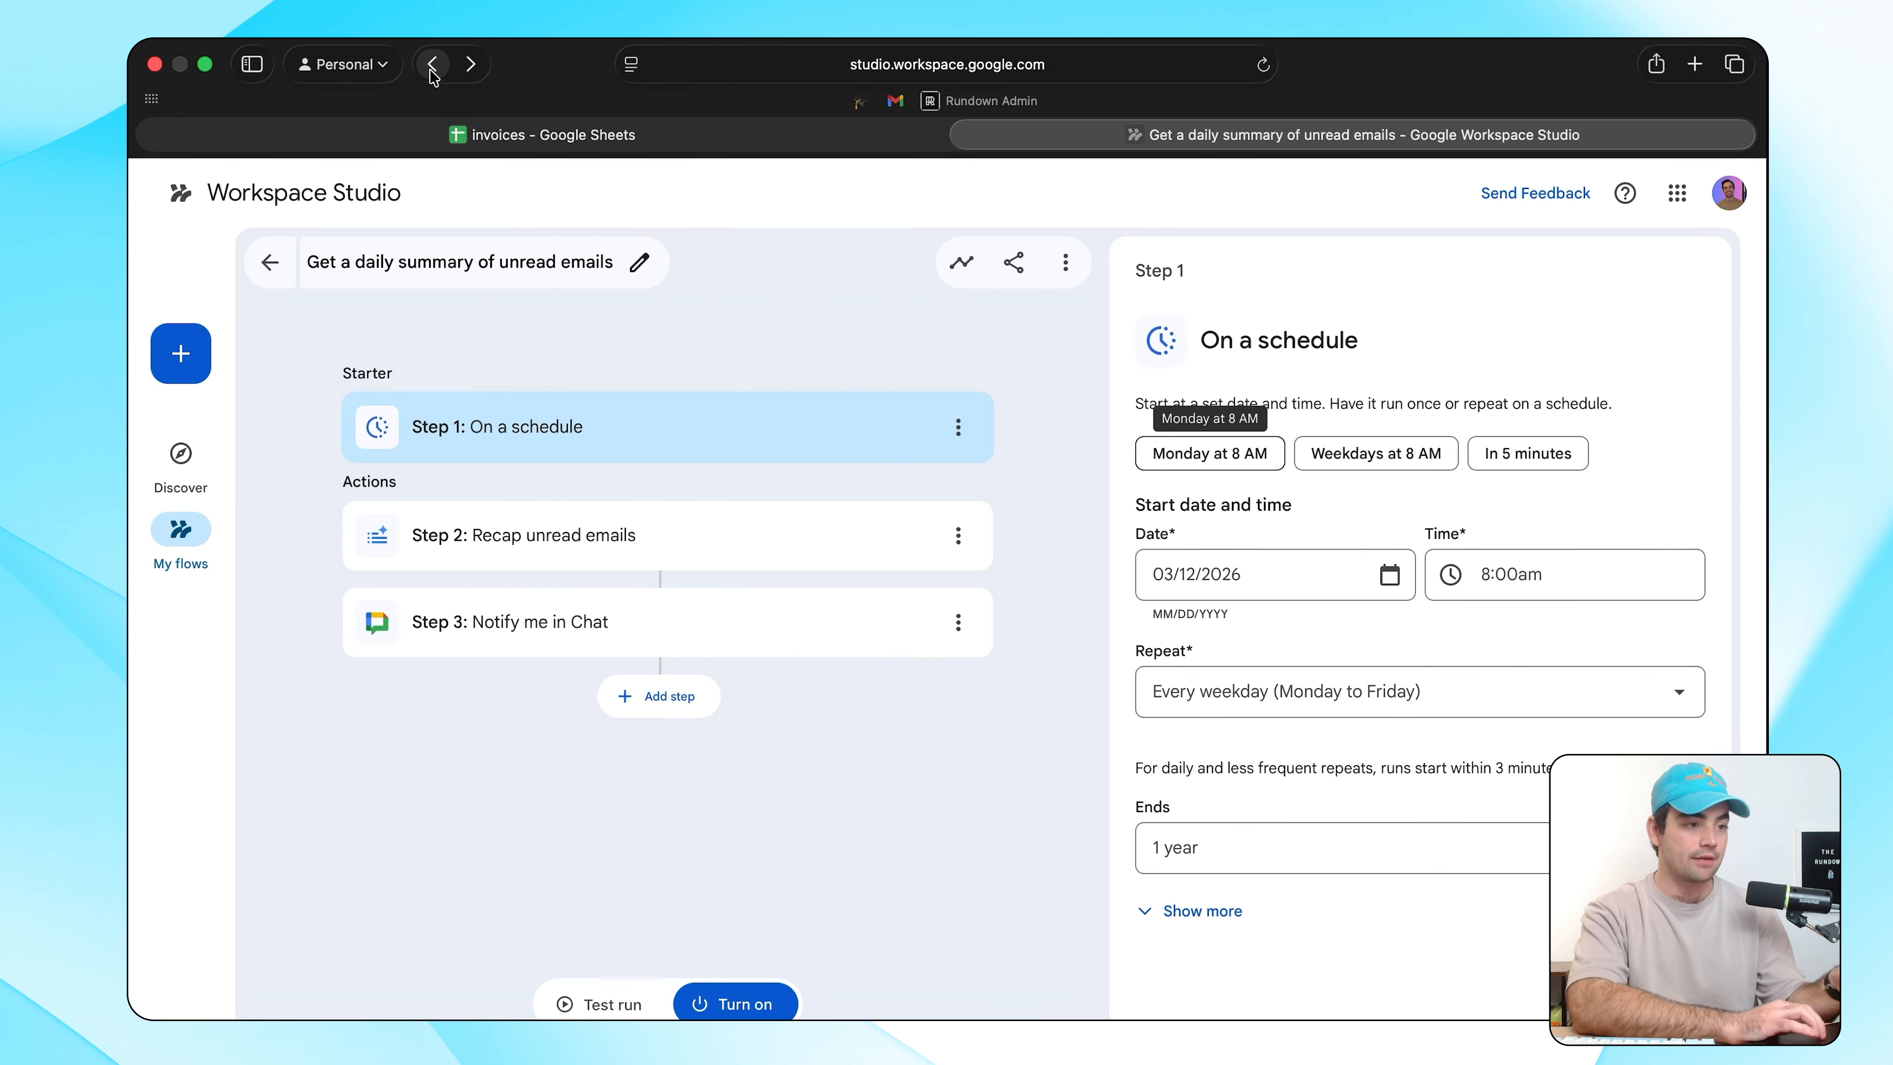
Open the "Notify me about emails from key people" template, examine its Summarize prompt, and return to the templates.
scroll(976, 664, down, 5)
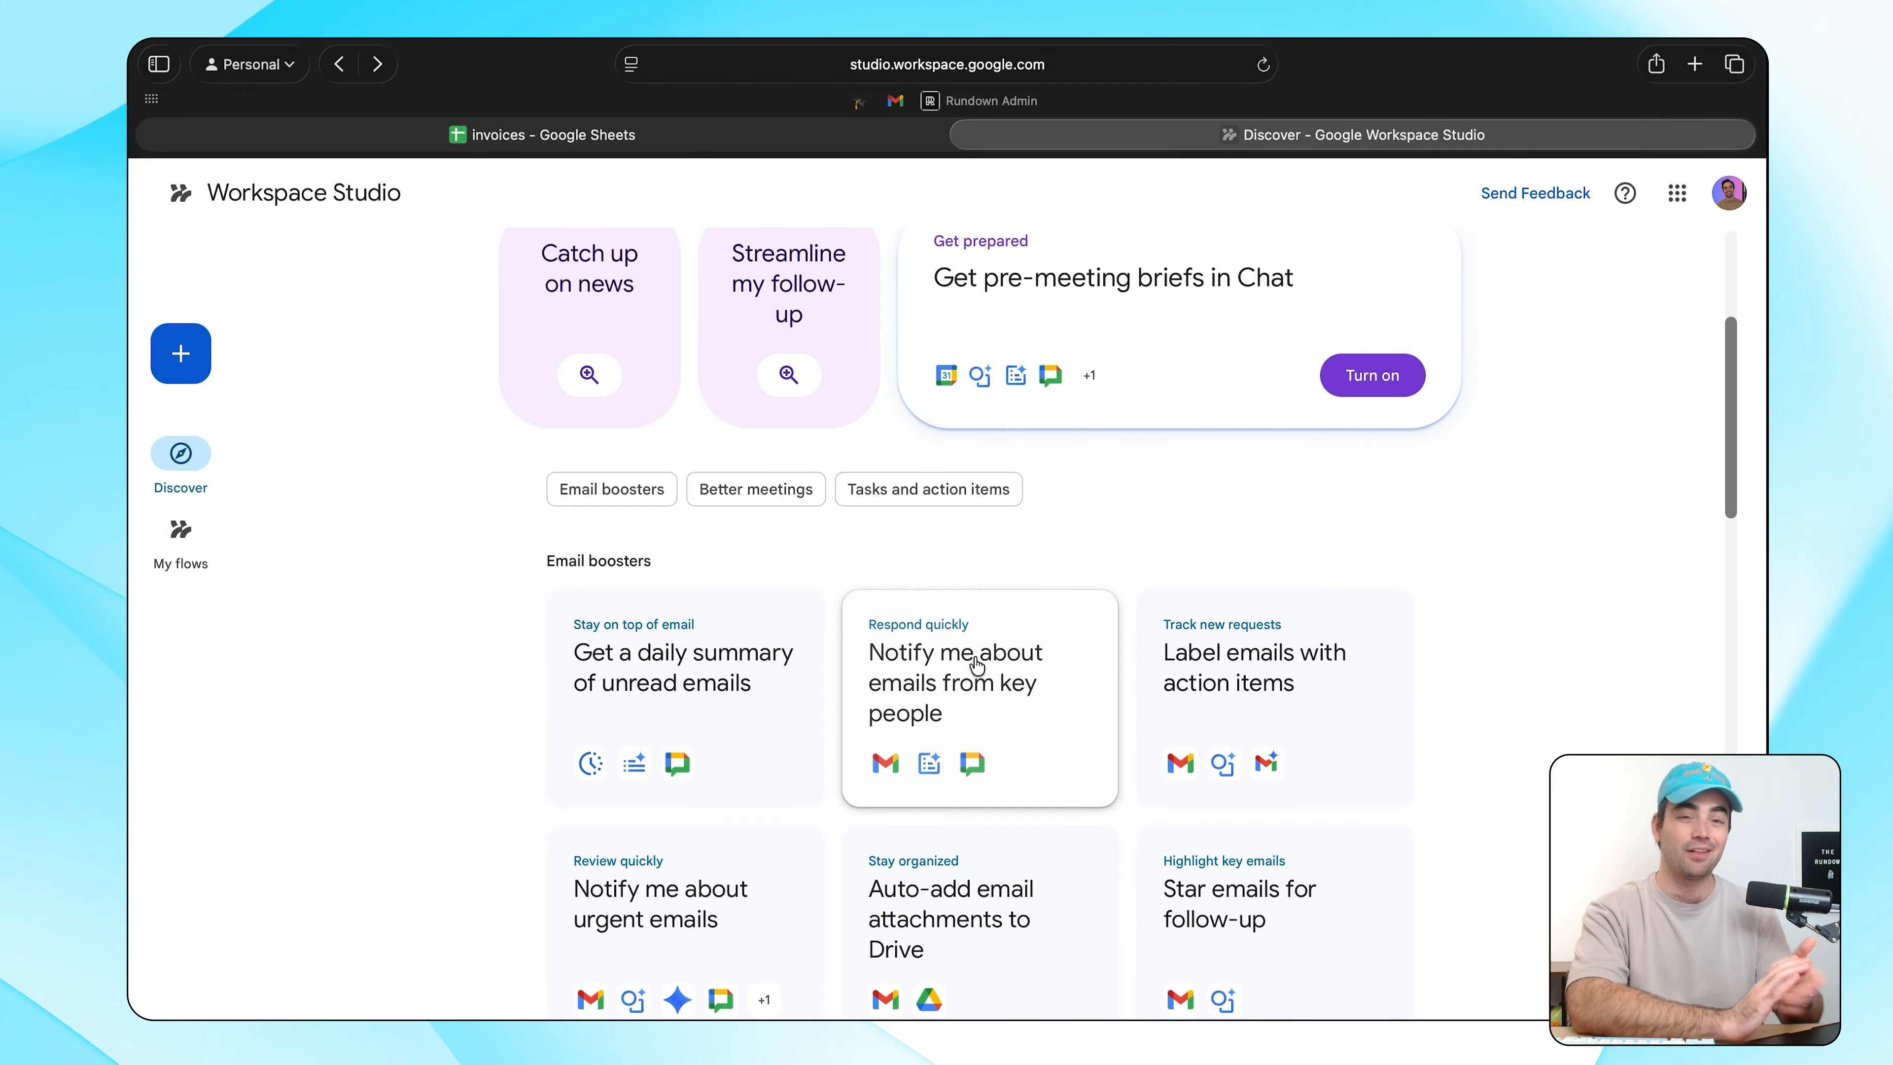
click(976, 664)
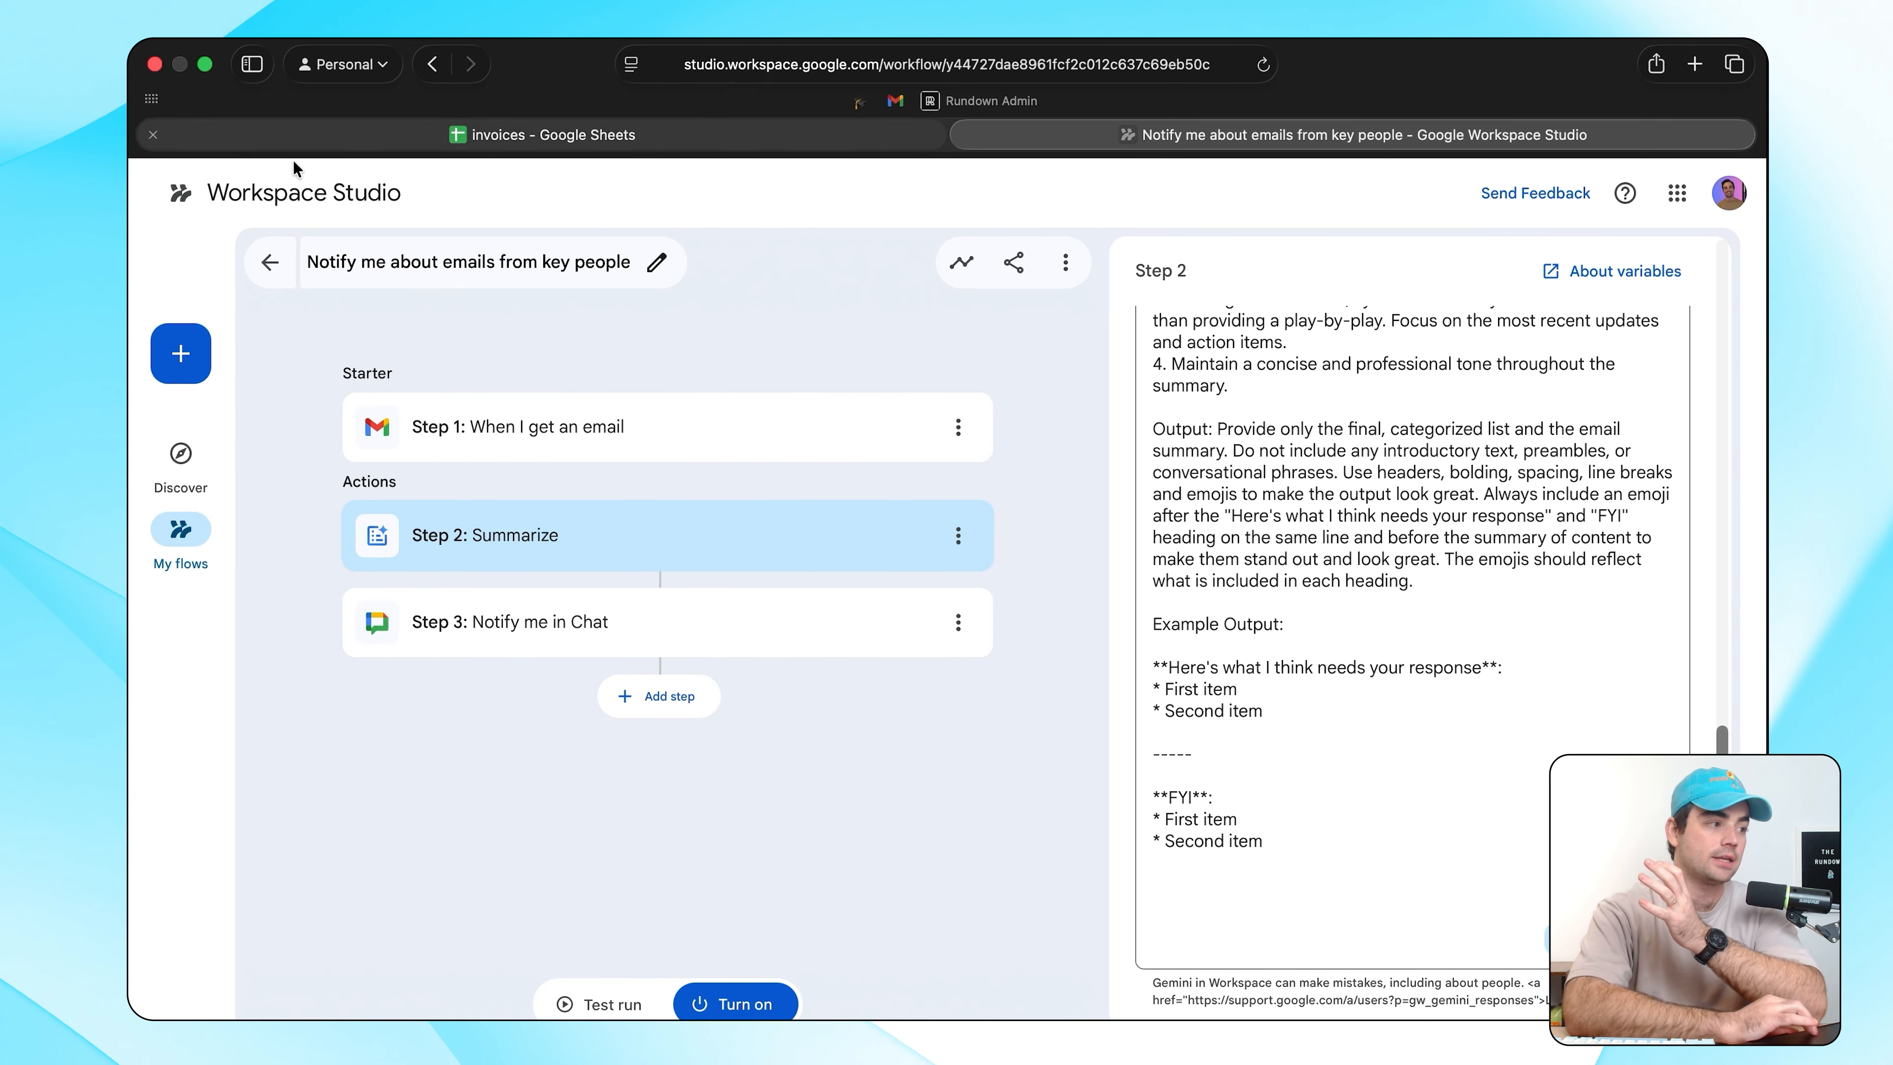
click(269, 262)
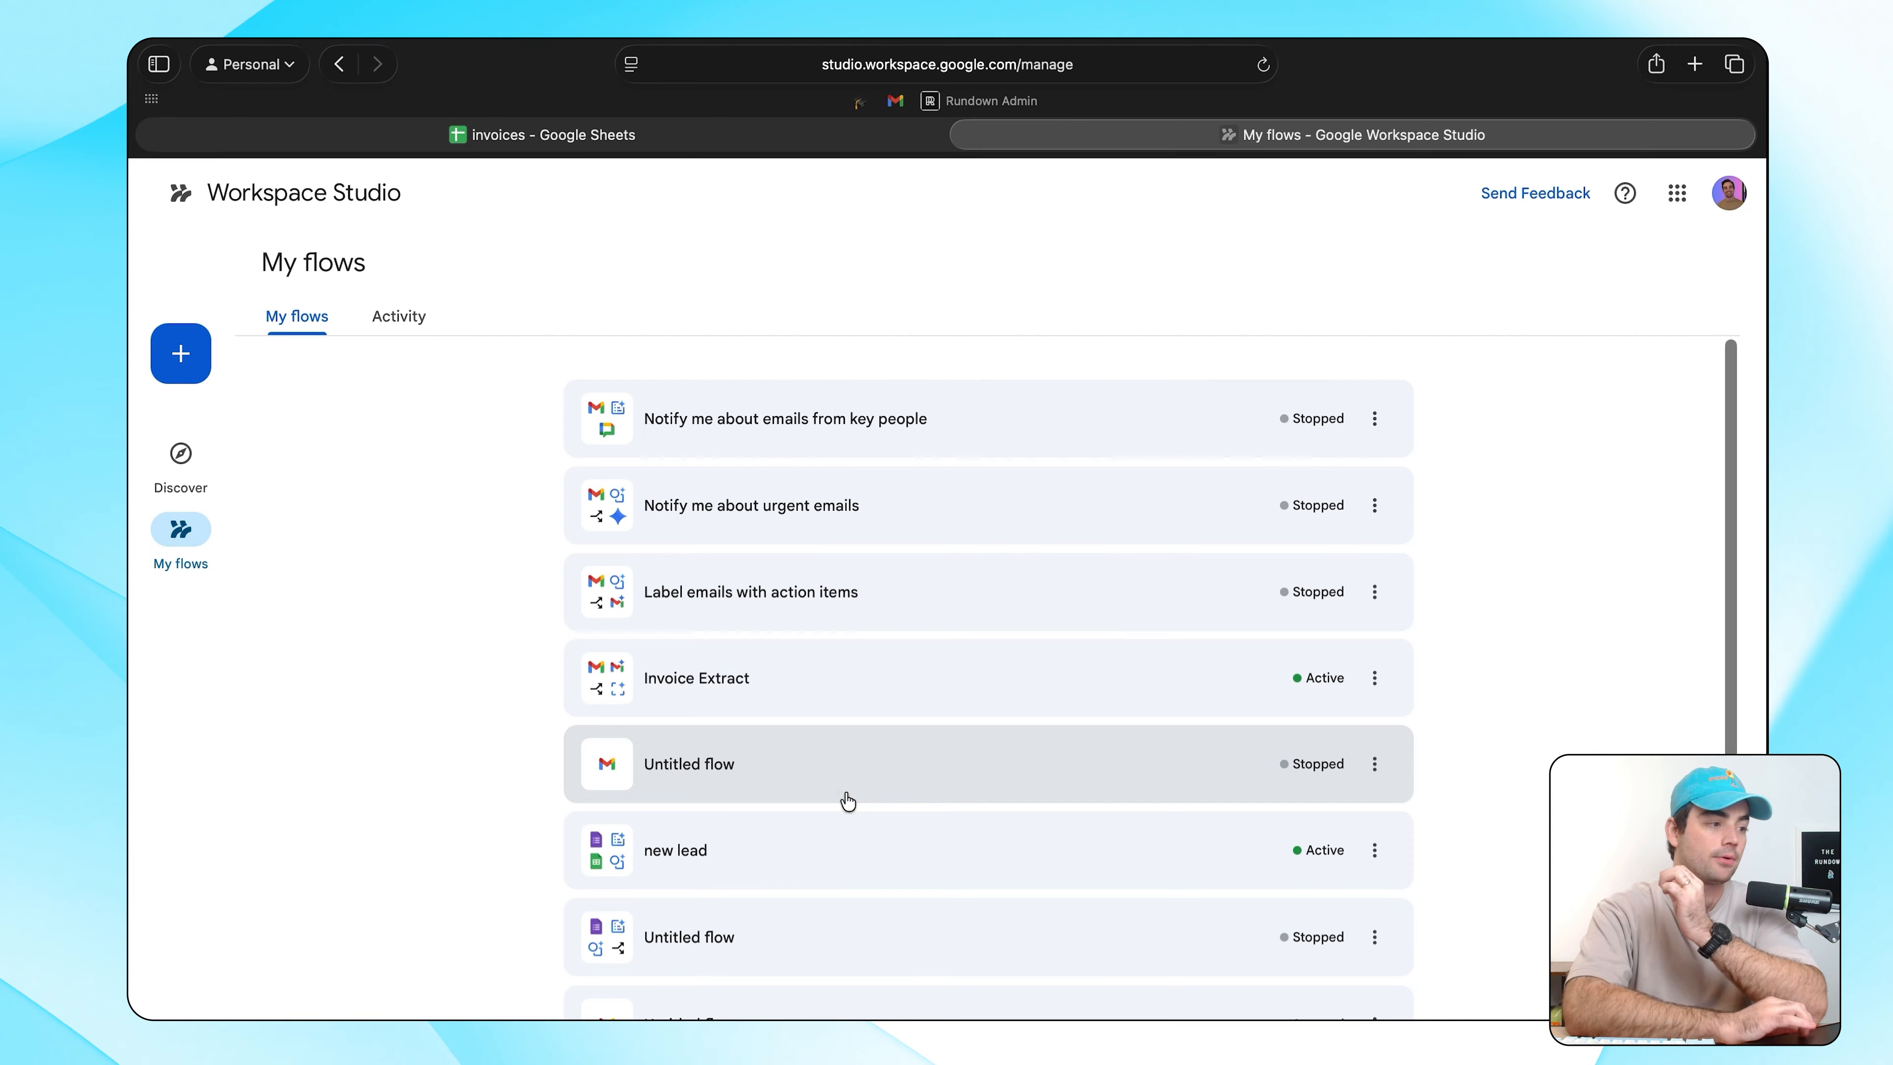
click(339, 64)
click(339, 64)
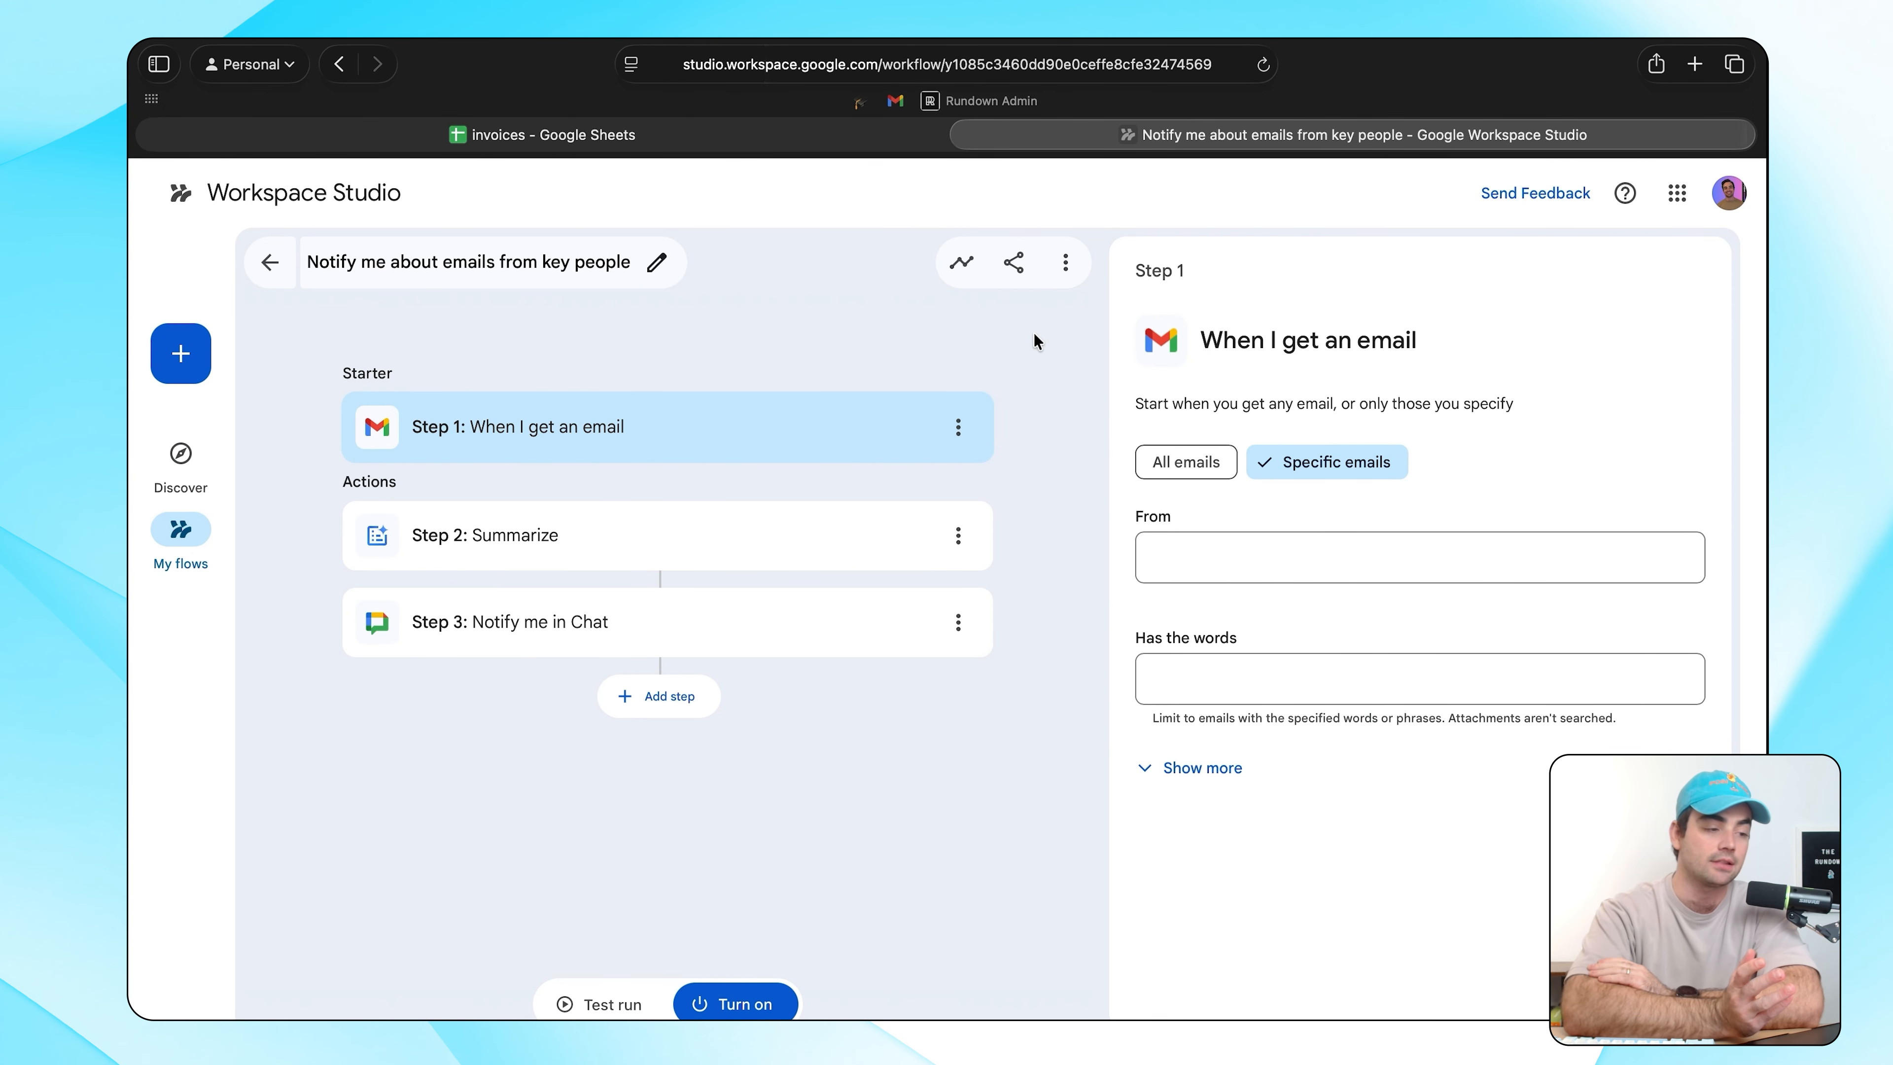
Append an Add labels step to the "Notify me about emails from key people" flow and go back to the flow list.
click(638, 697)
scroll(1437, 786, down, 5)
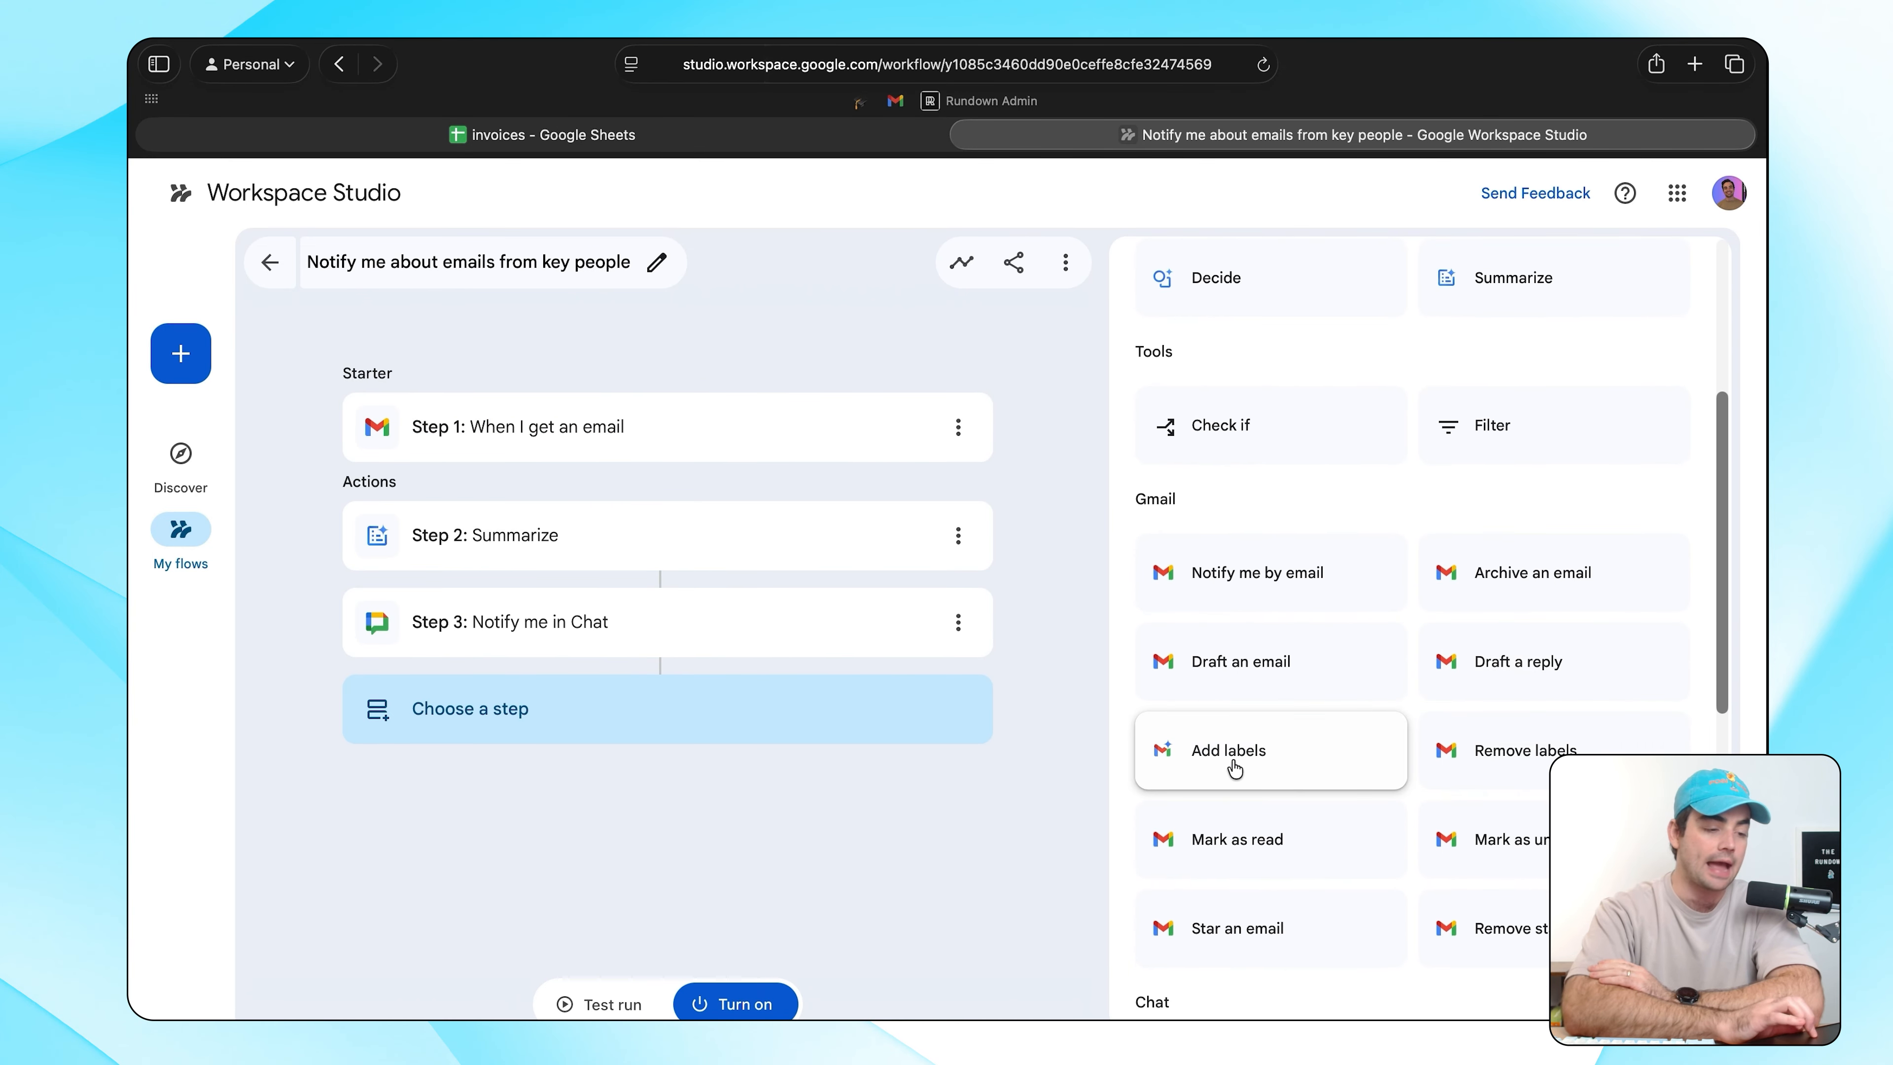
click(1235, 768)
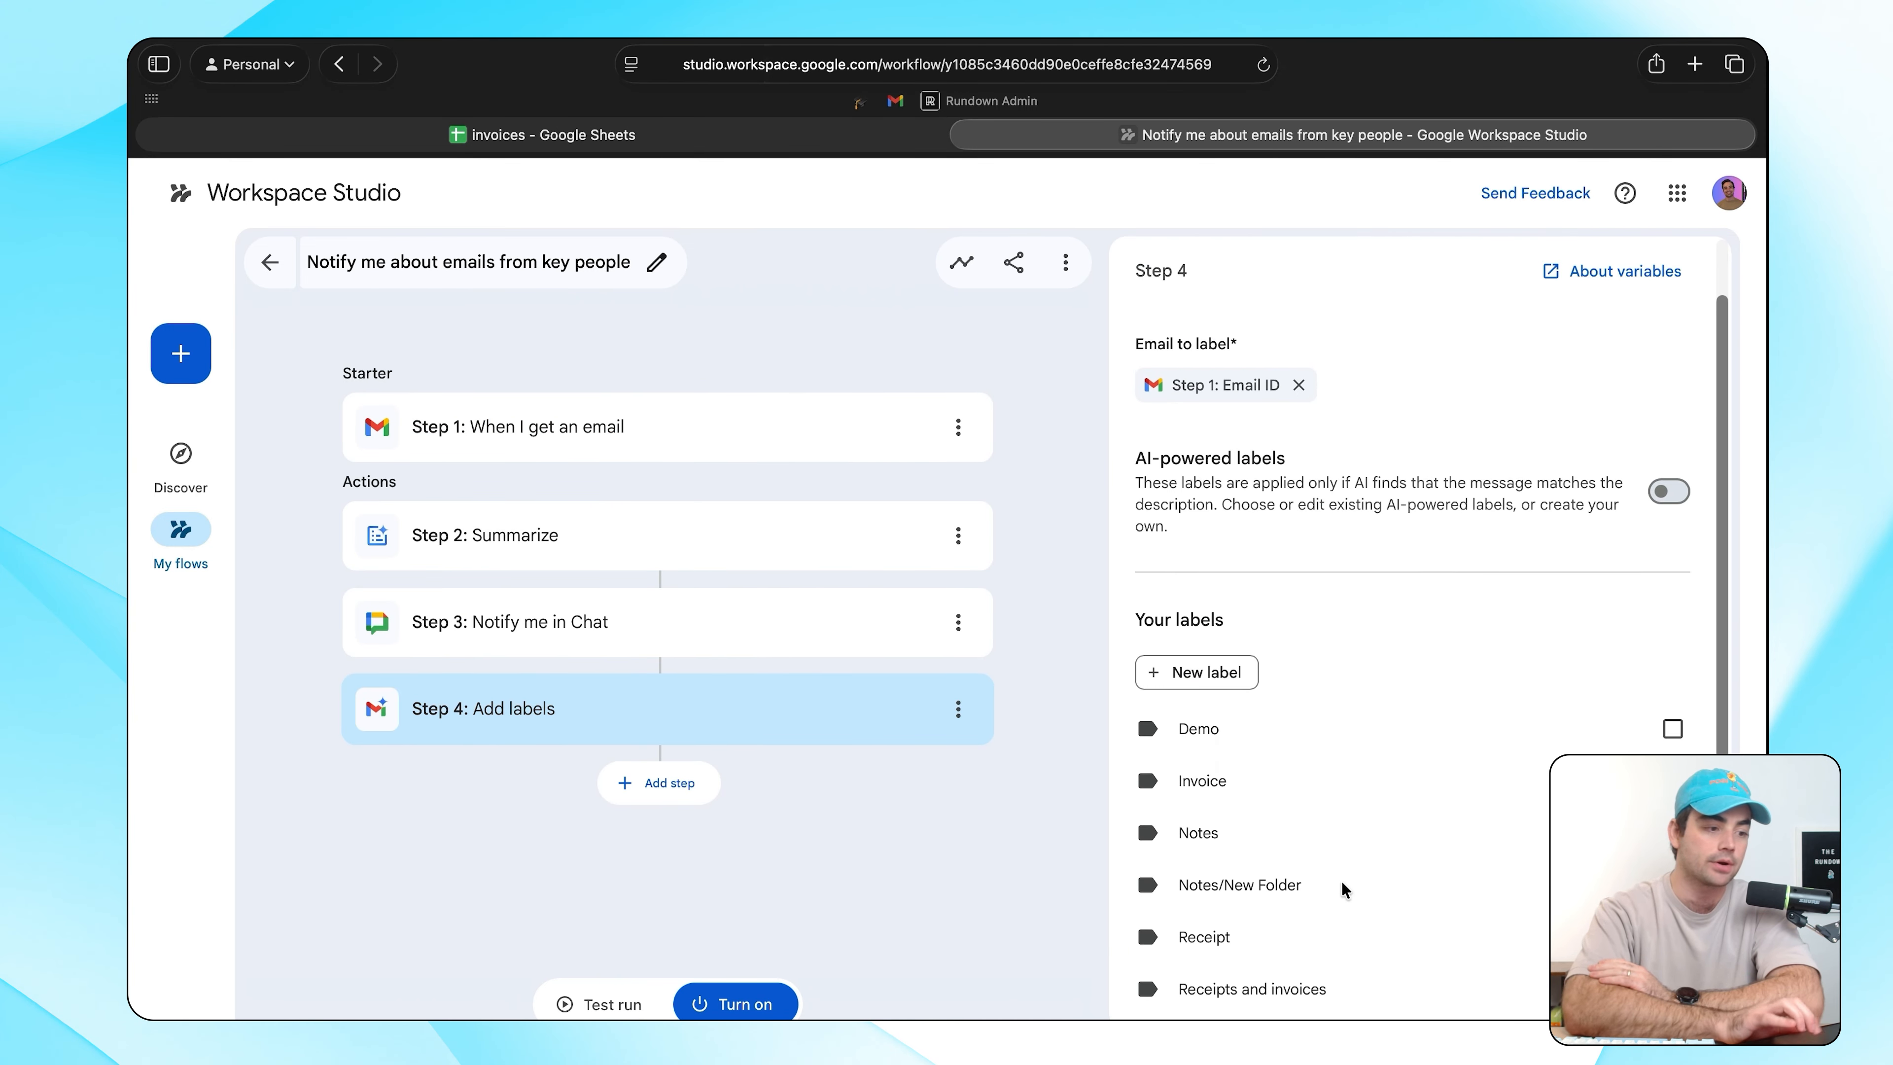
click(270, 262)
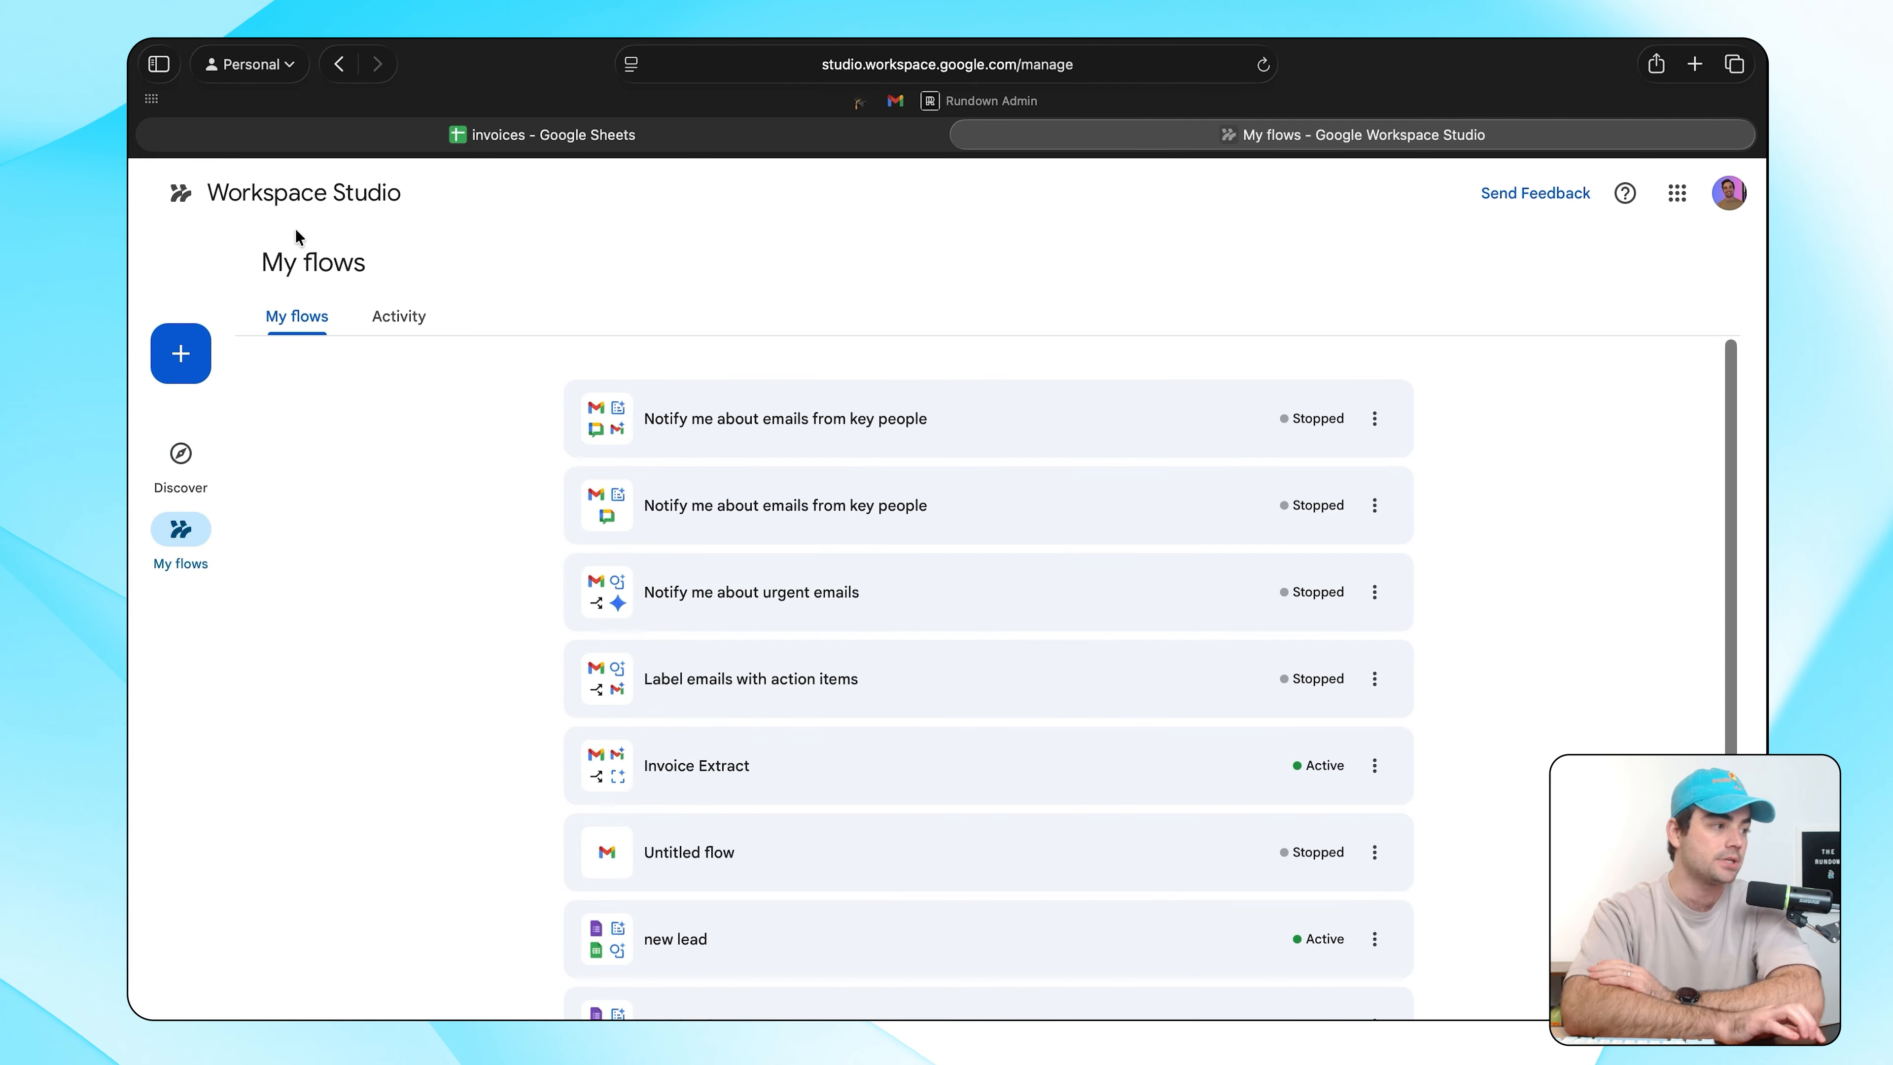
Create a flow from the "Star emails for follow-up" template, append a Draft a reply step, and show its extra recipient options.
click(193, 197)
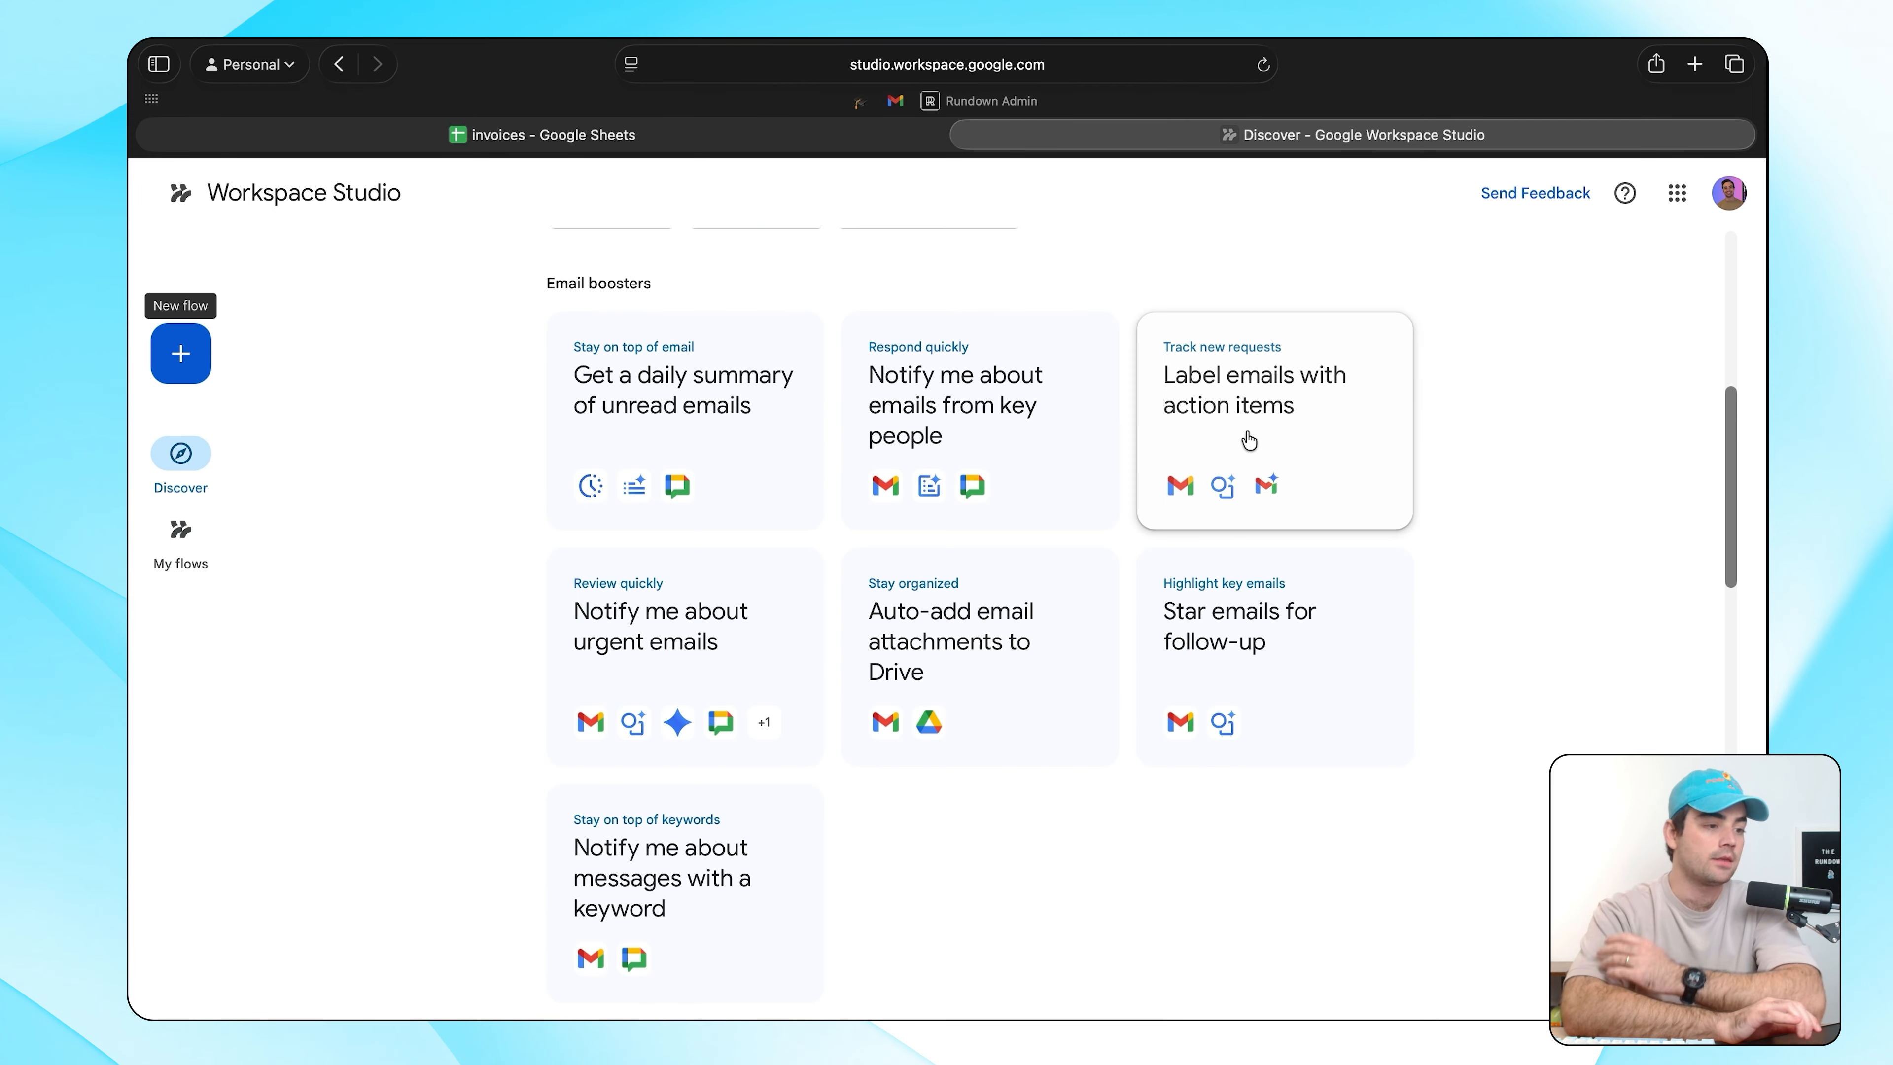
click(1252, 676)
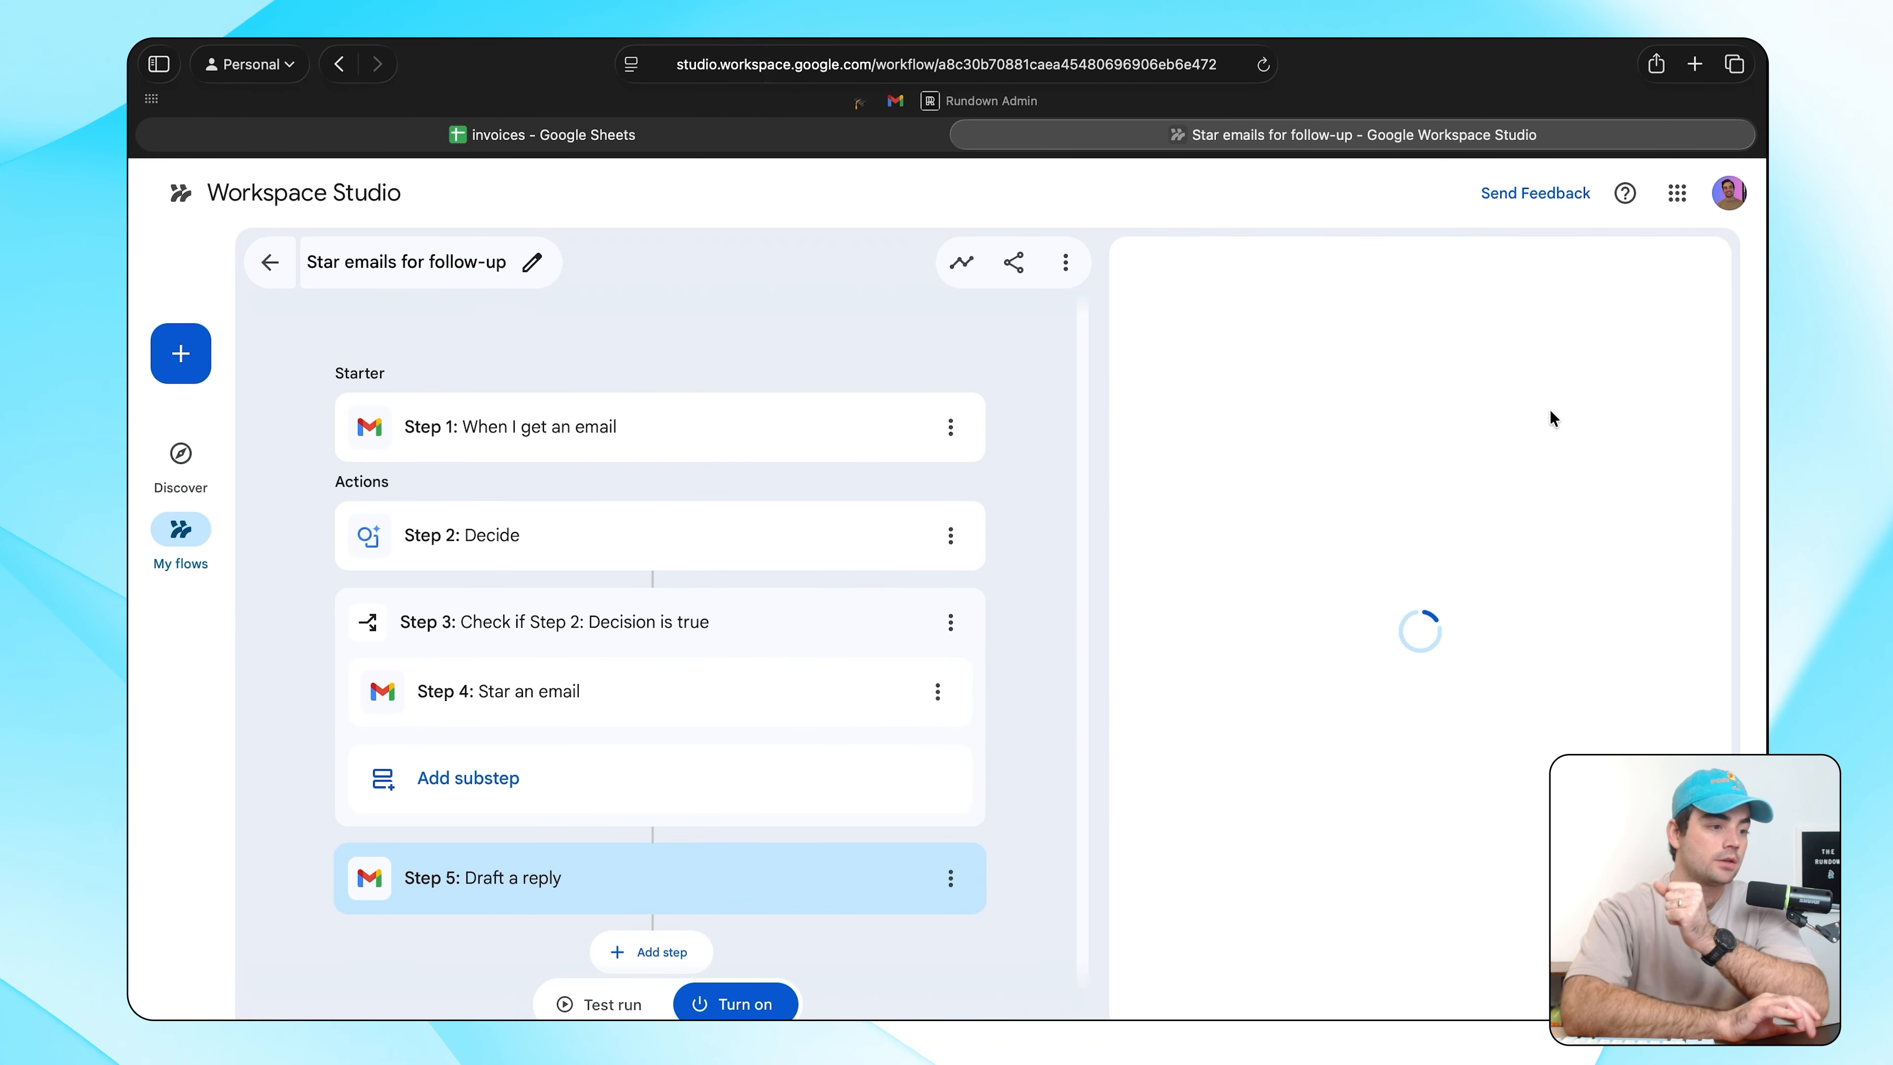
click(1242, 601)
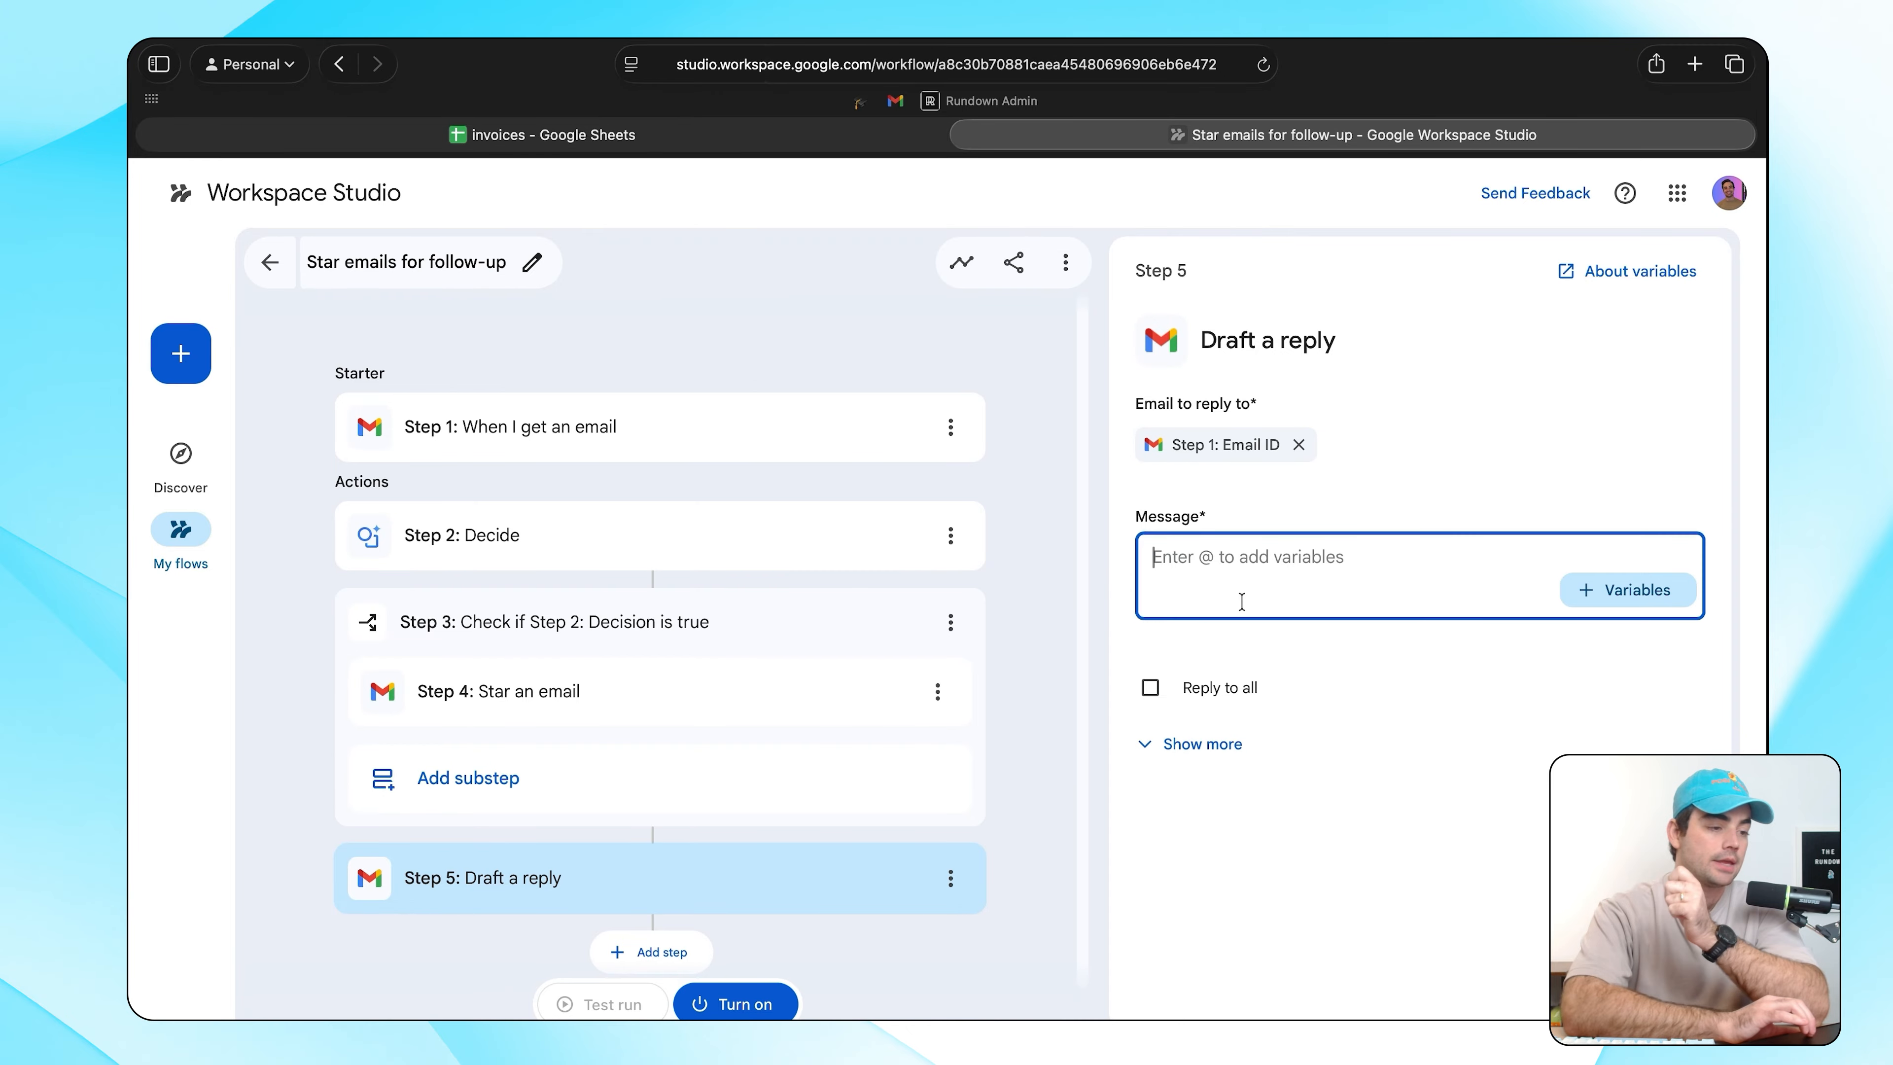
click(1203, 745)
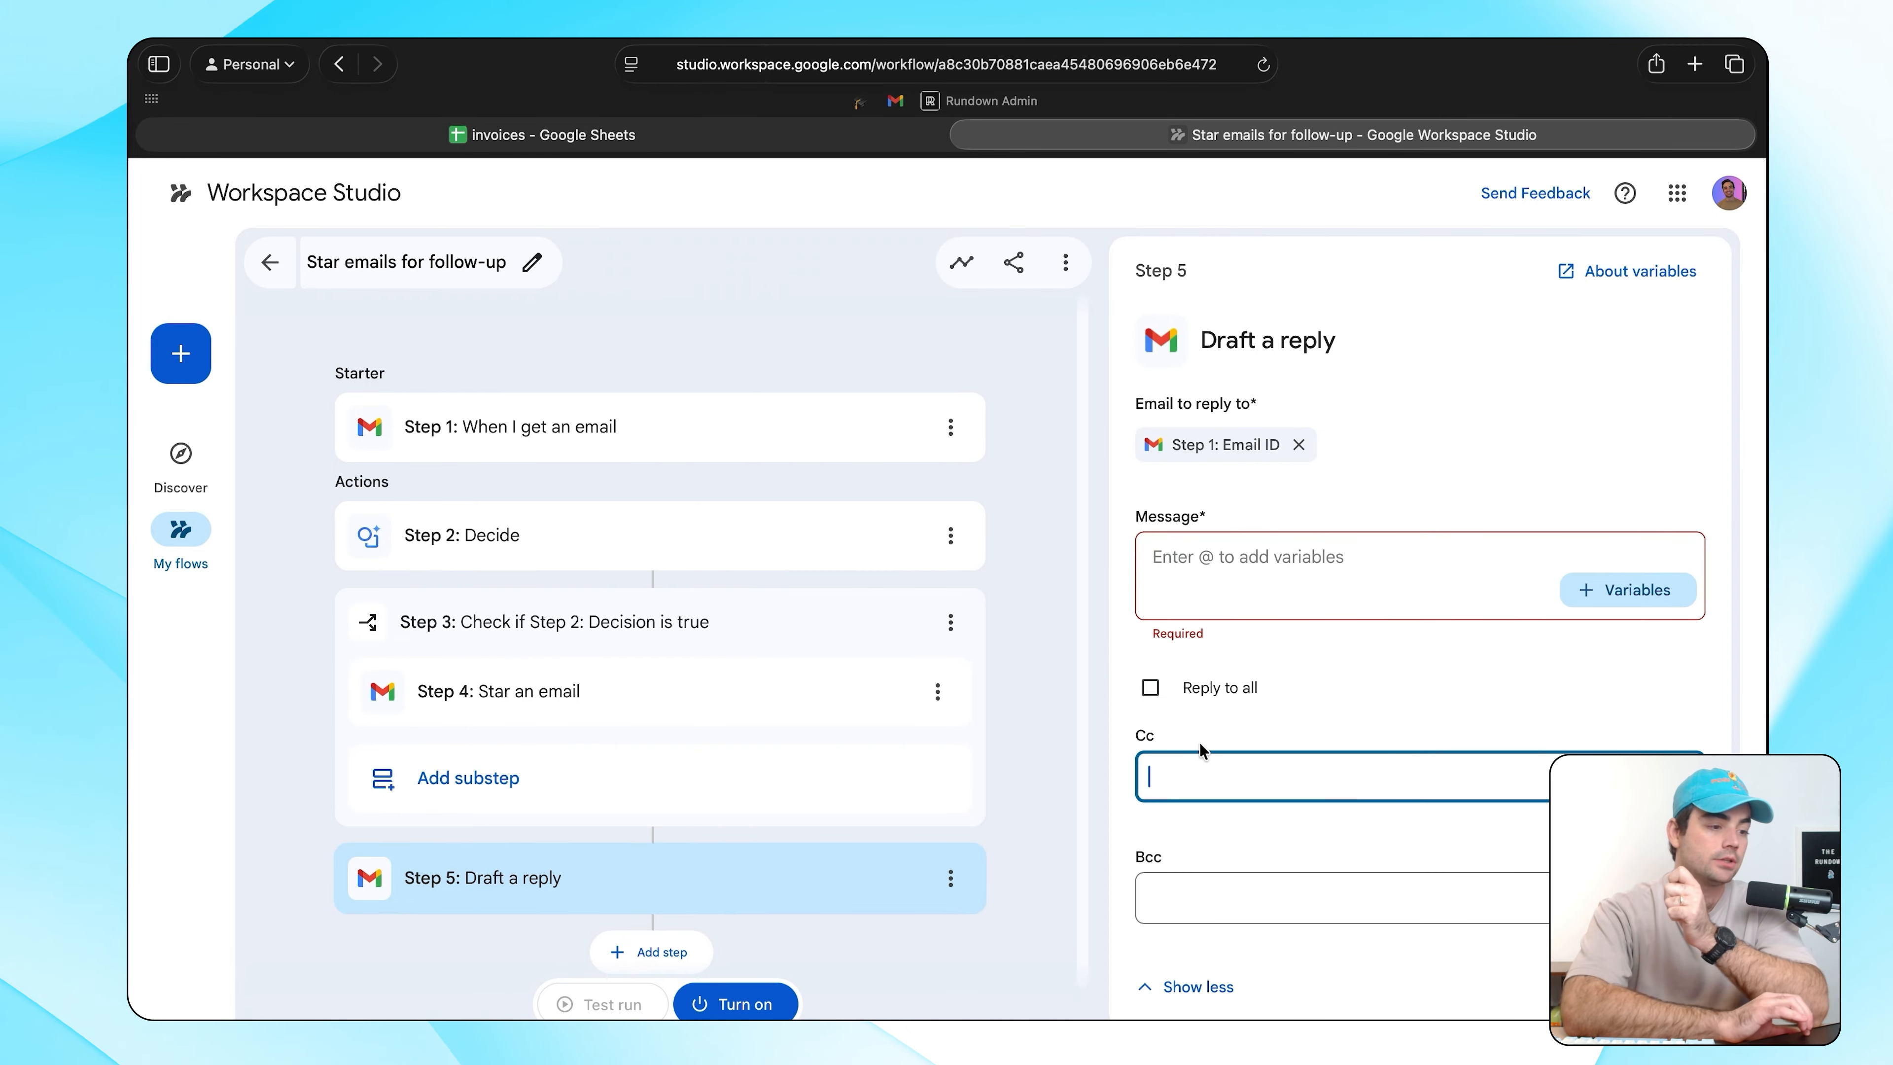
Add an Ask Gemini step to the flow and move it above the Draft a reply step.
click(648, 953)
click(1266, 431)
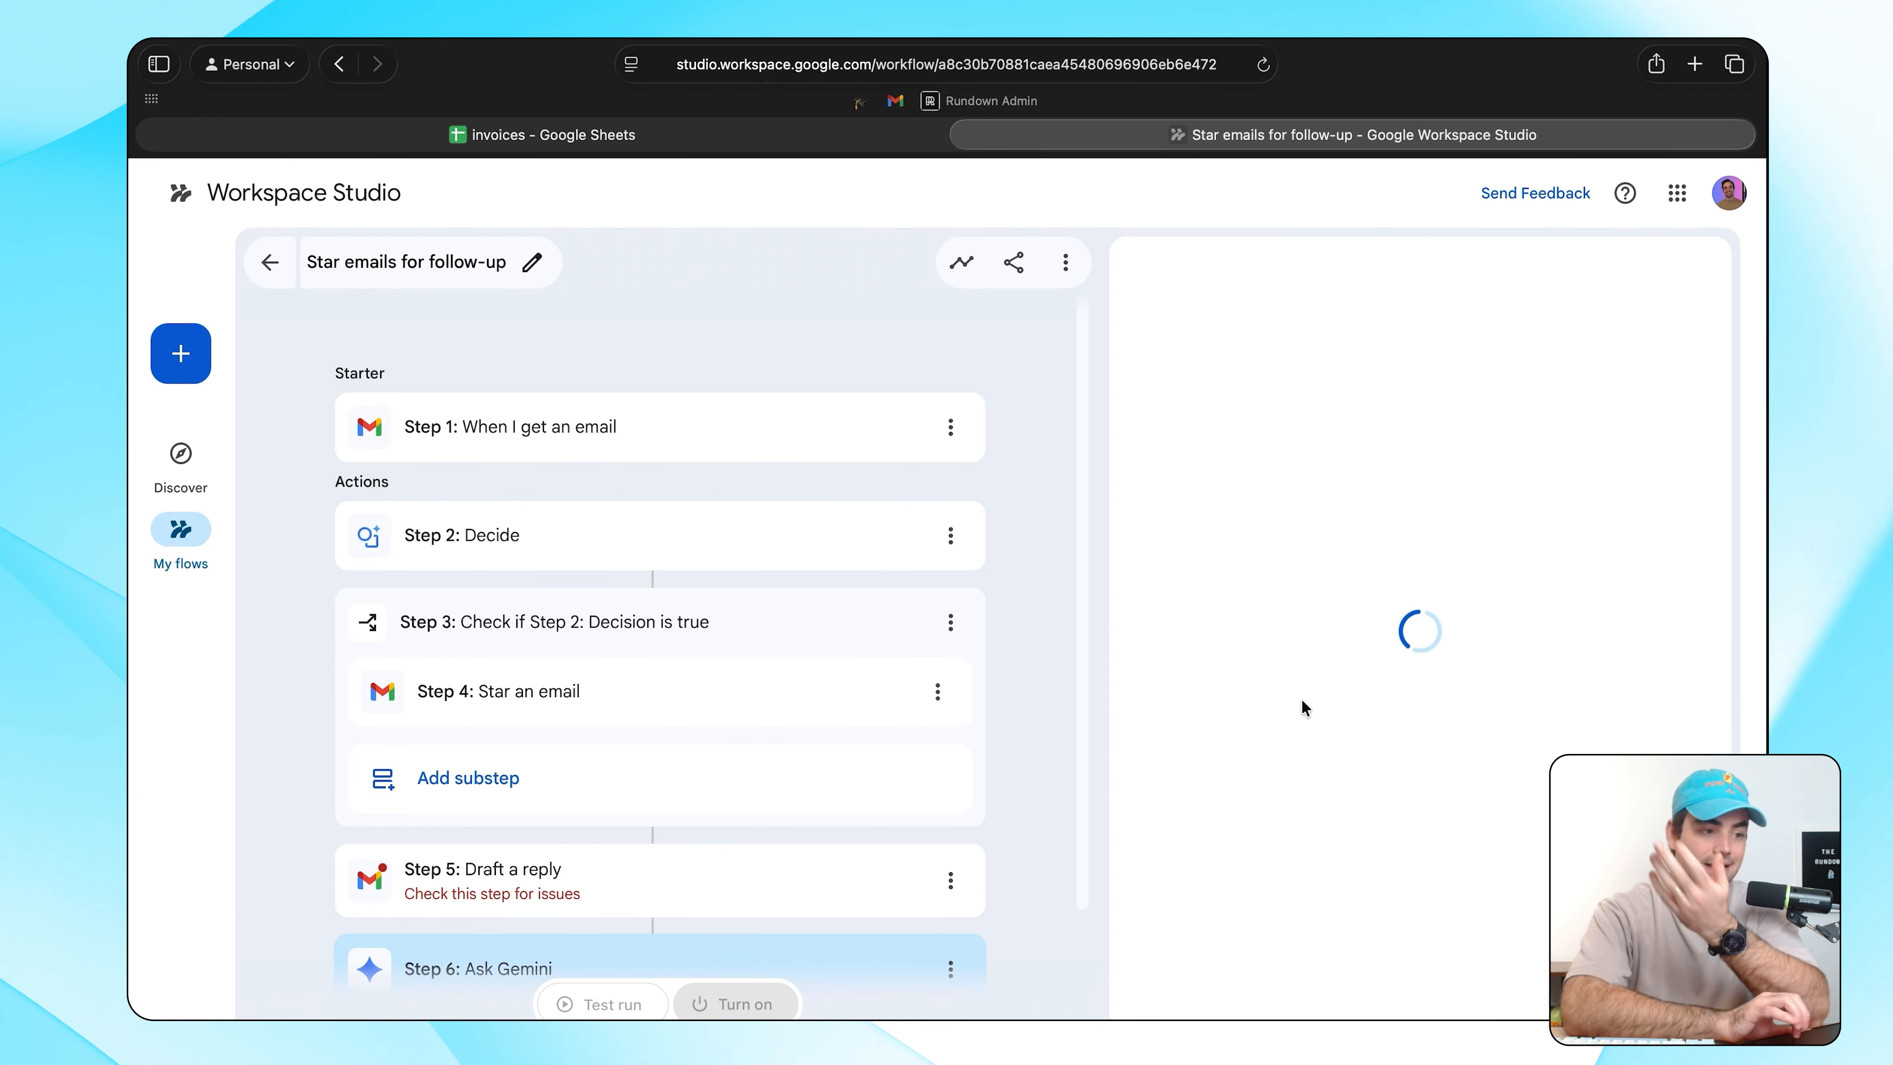
scroll(638, 824, down, 3)
drag(535, 866, 537, 747)
click(950, 865)
click(882, 708)
drag(1569, 527, 1121, 444)
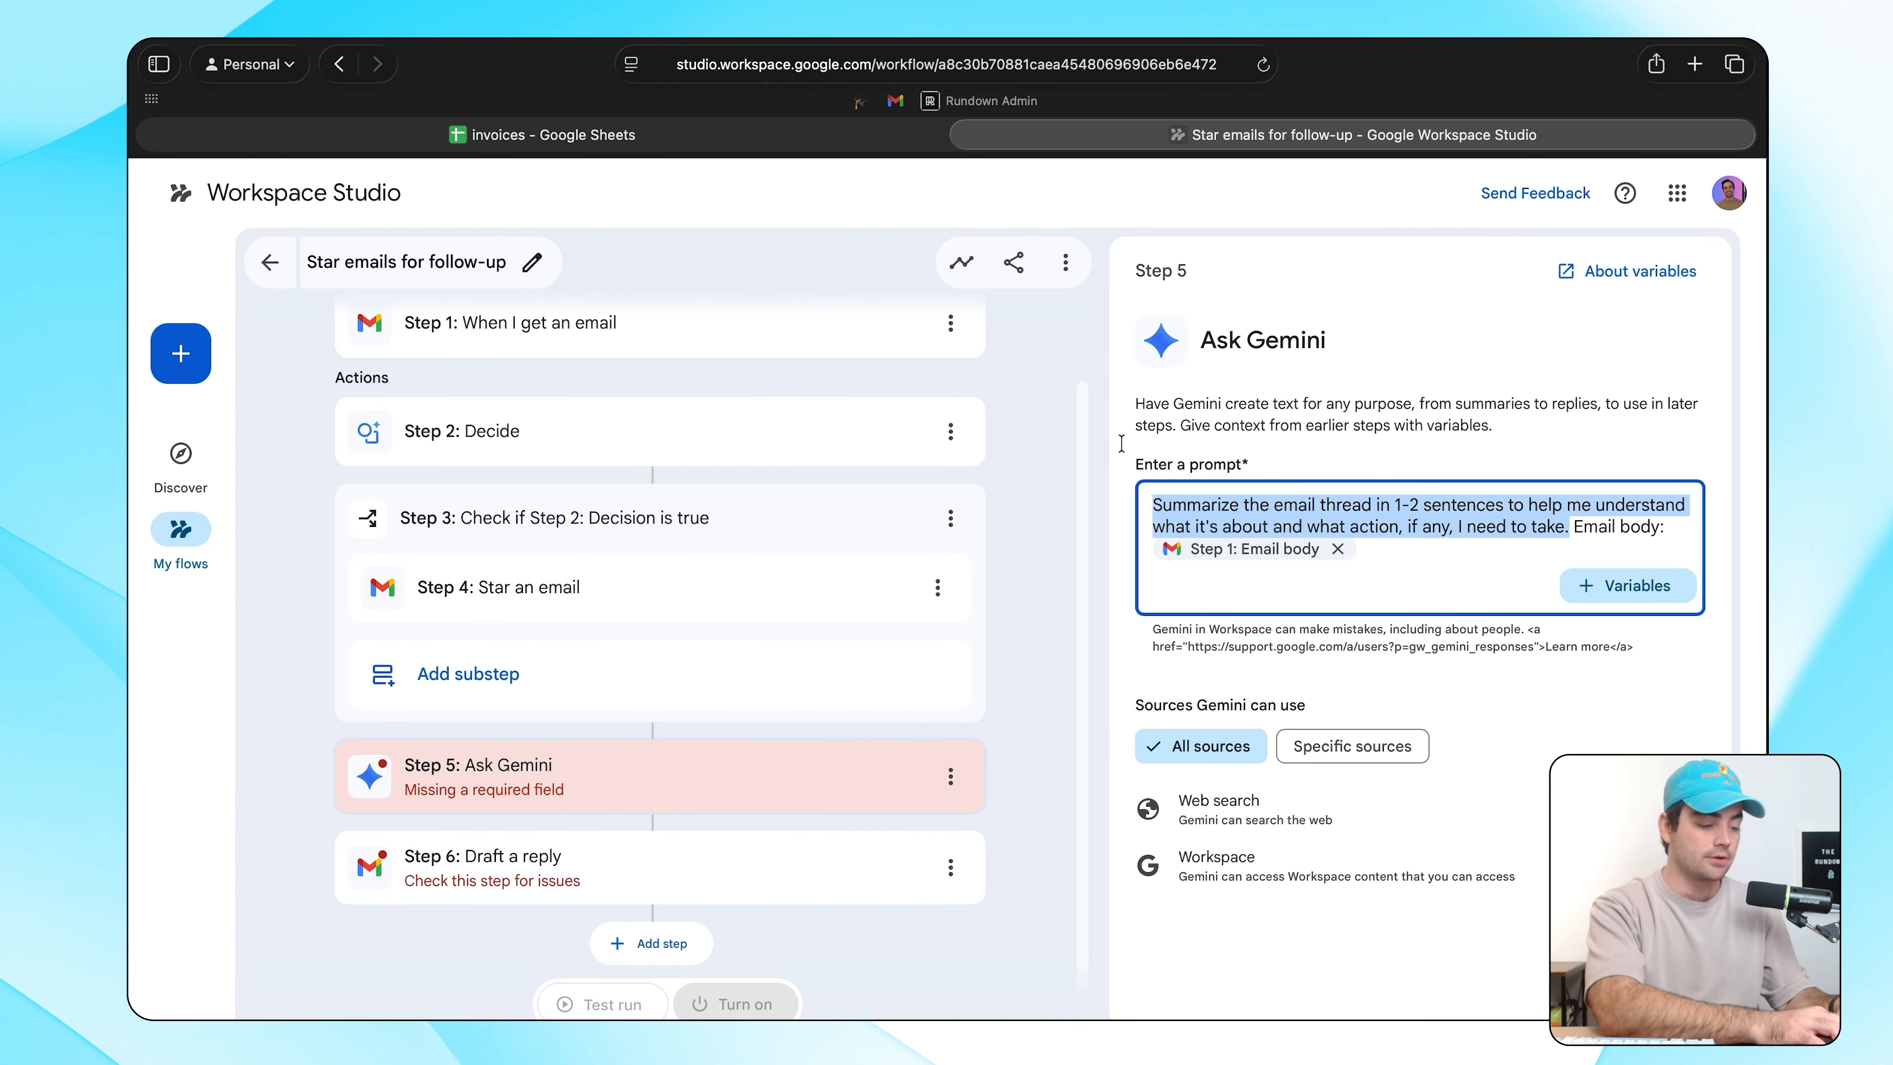
Set the Draft a reply message to the Ask Gemini step's "Content created by Gemini" variable.
click(492, 865)
click(1628, 589)
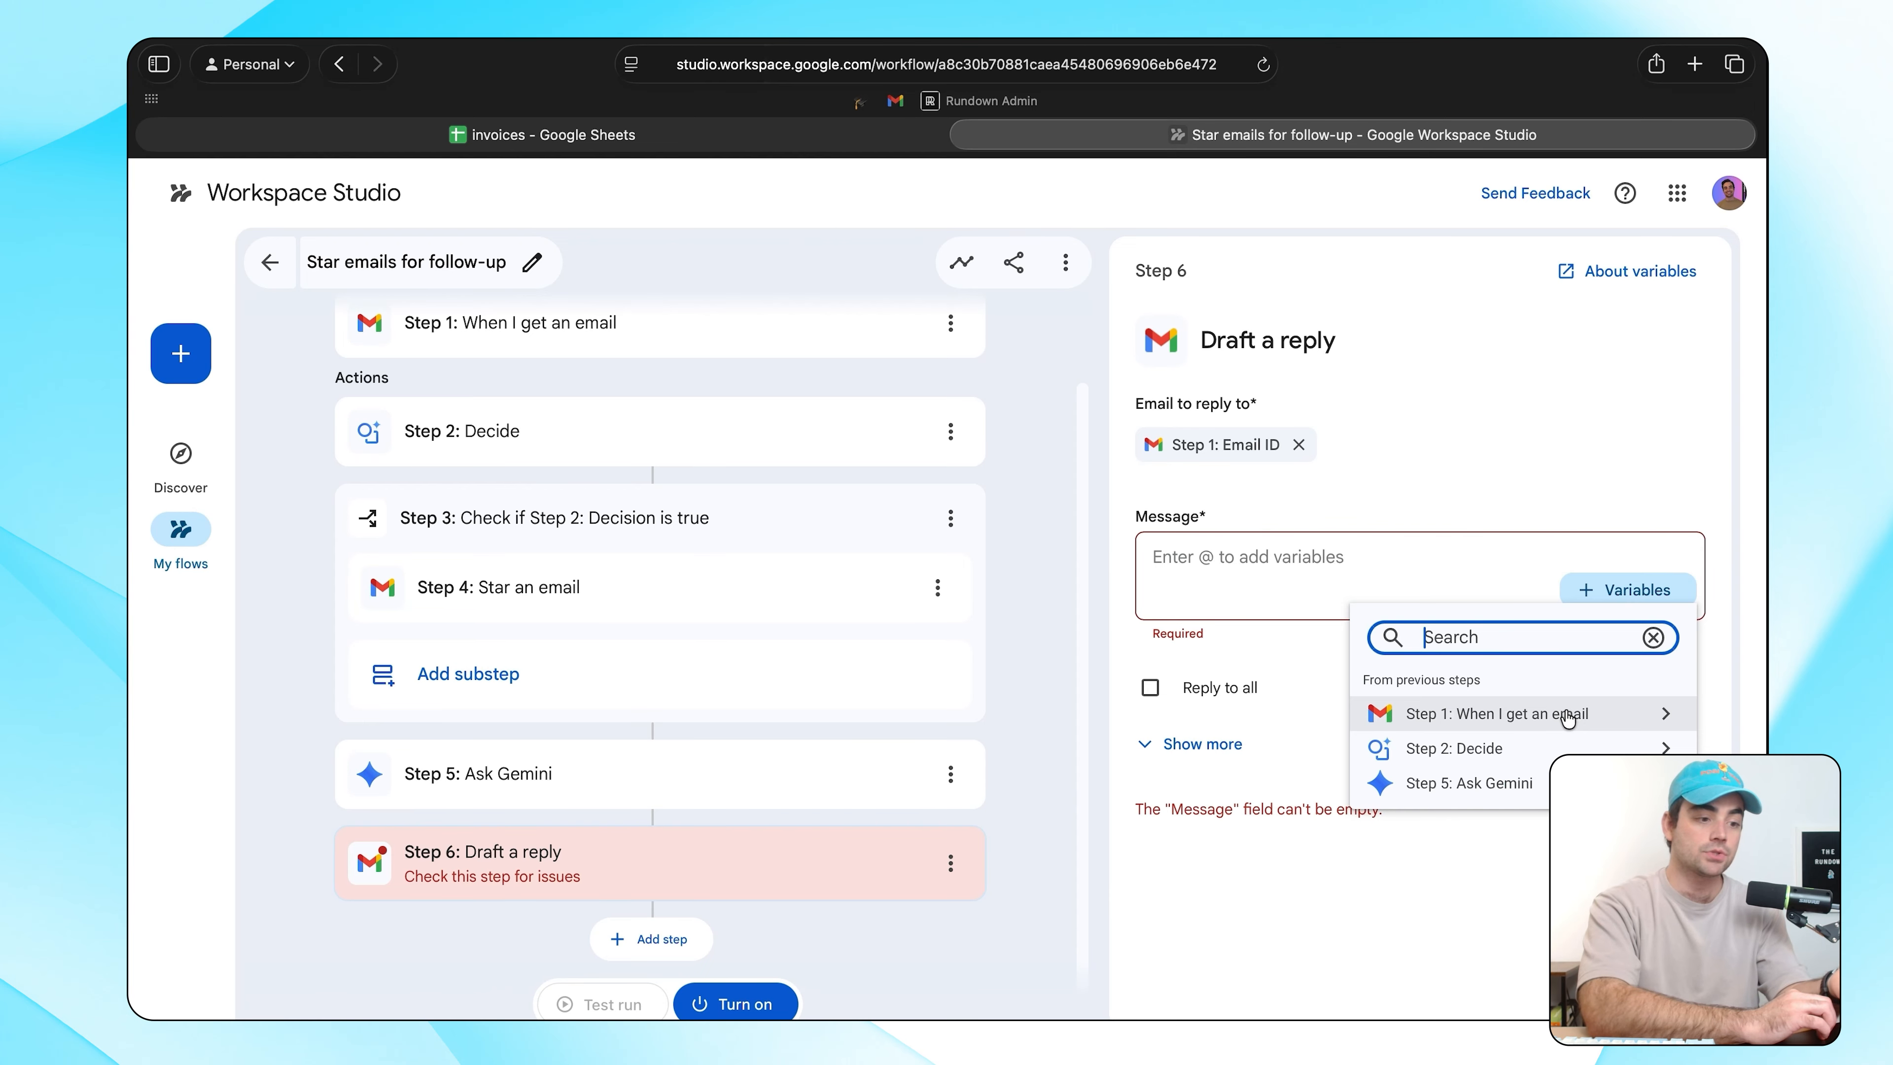
click(1567, 714)
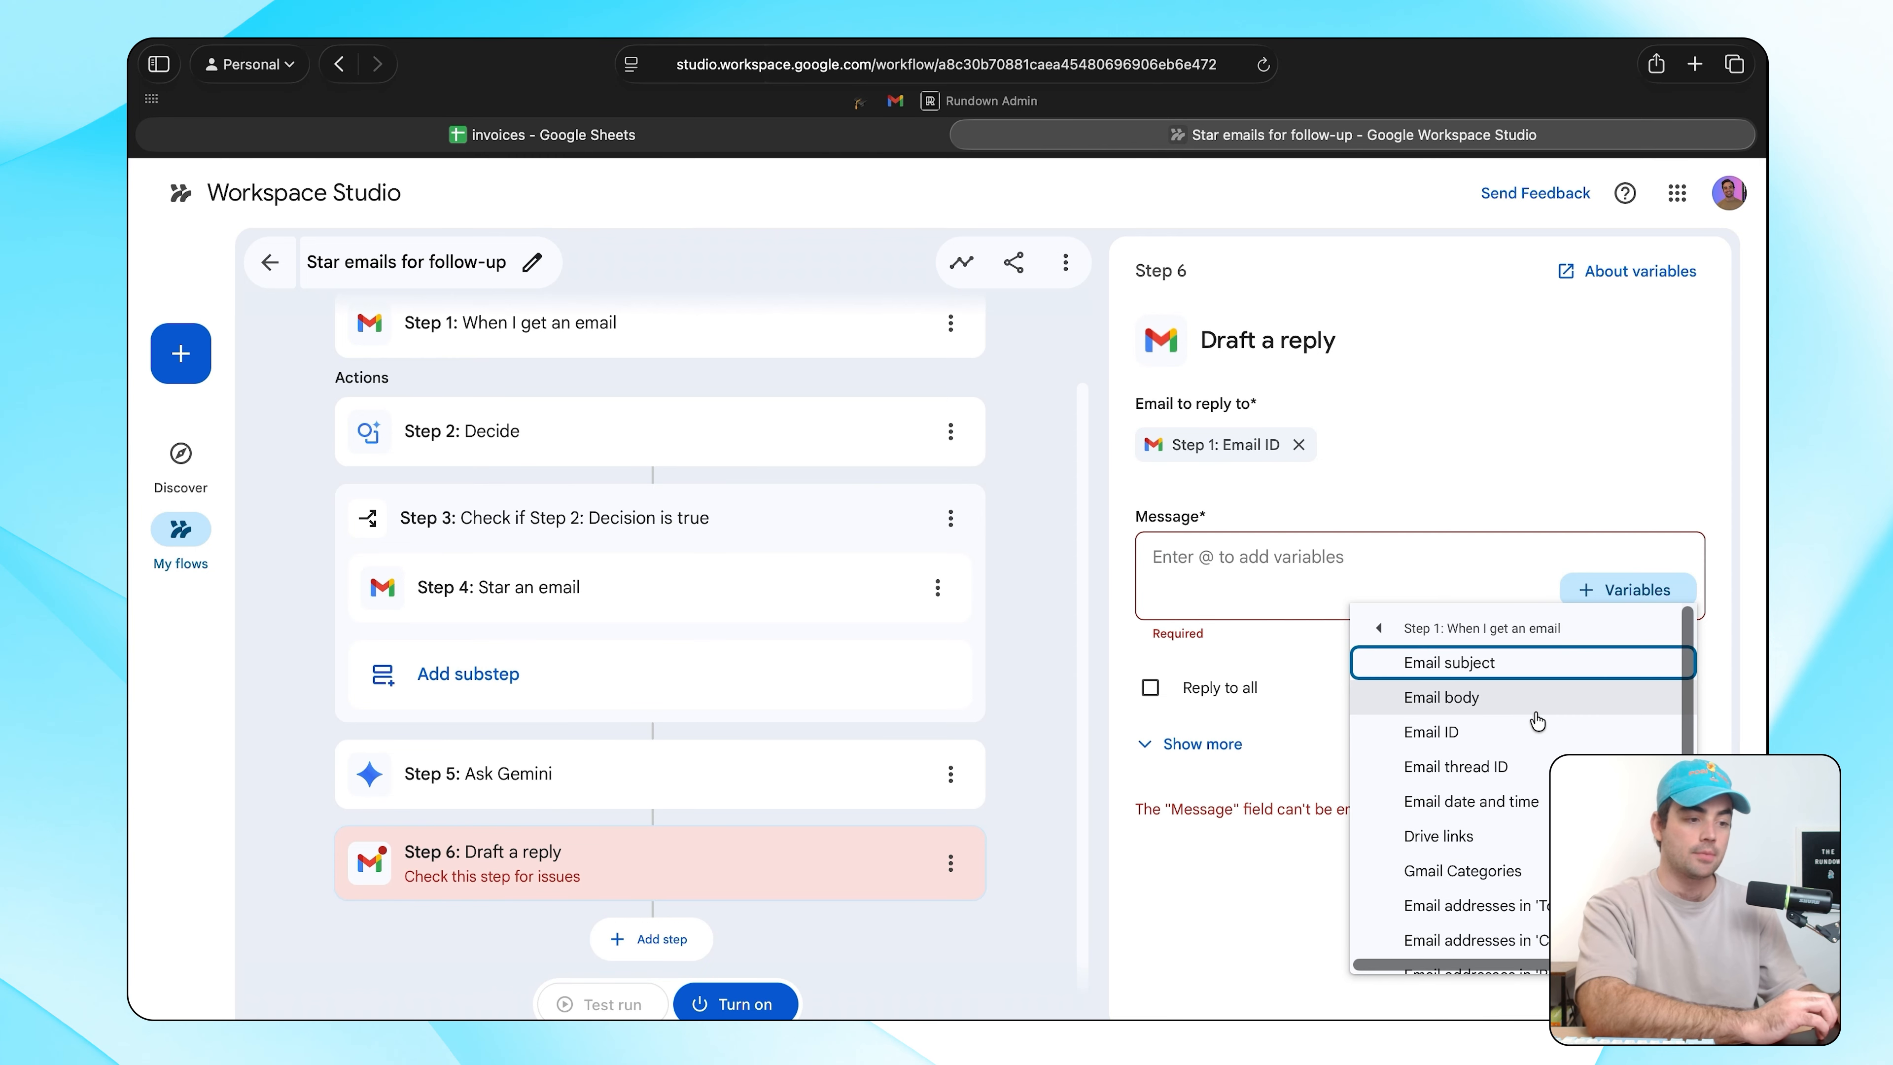
click(1377, 628)
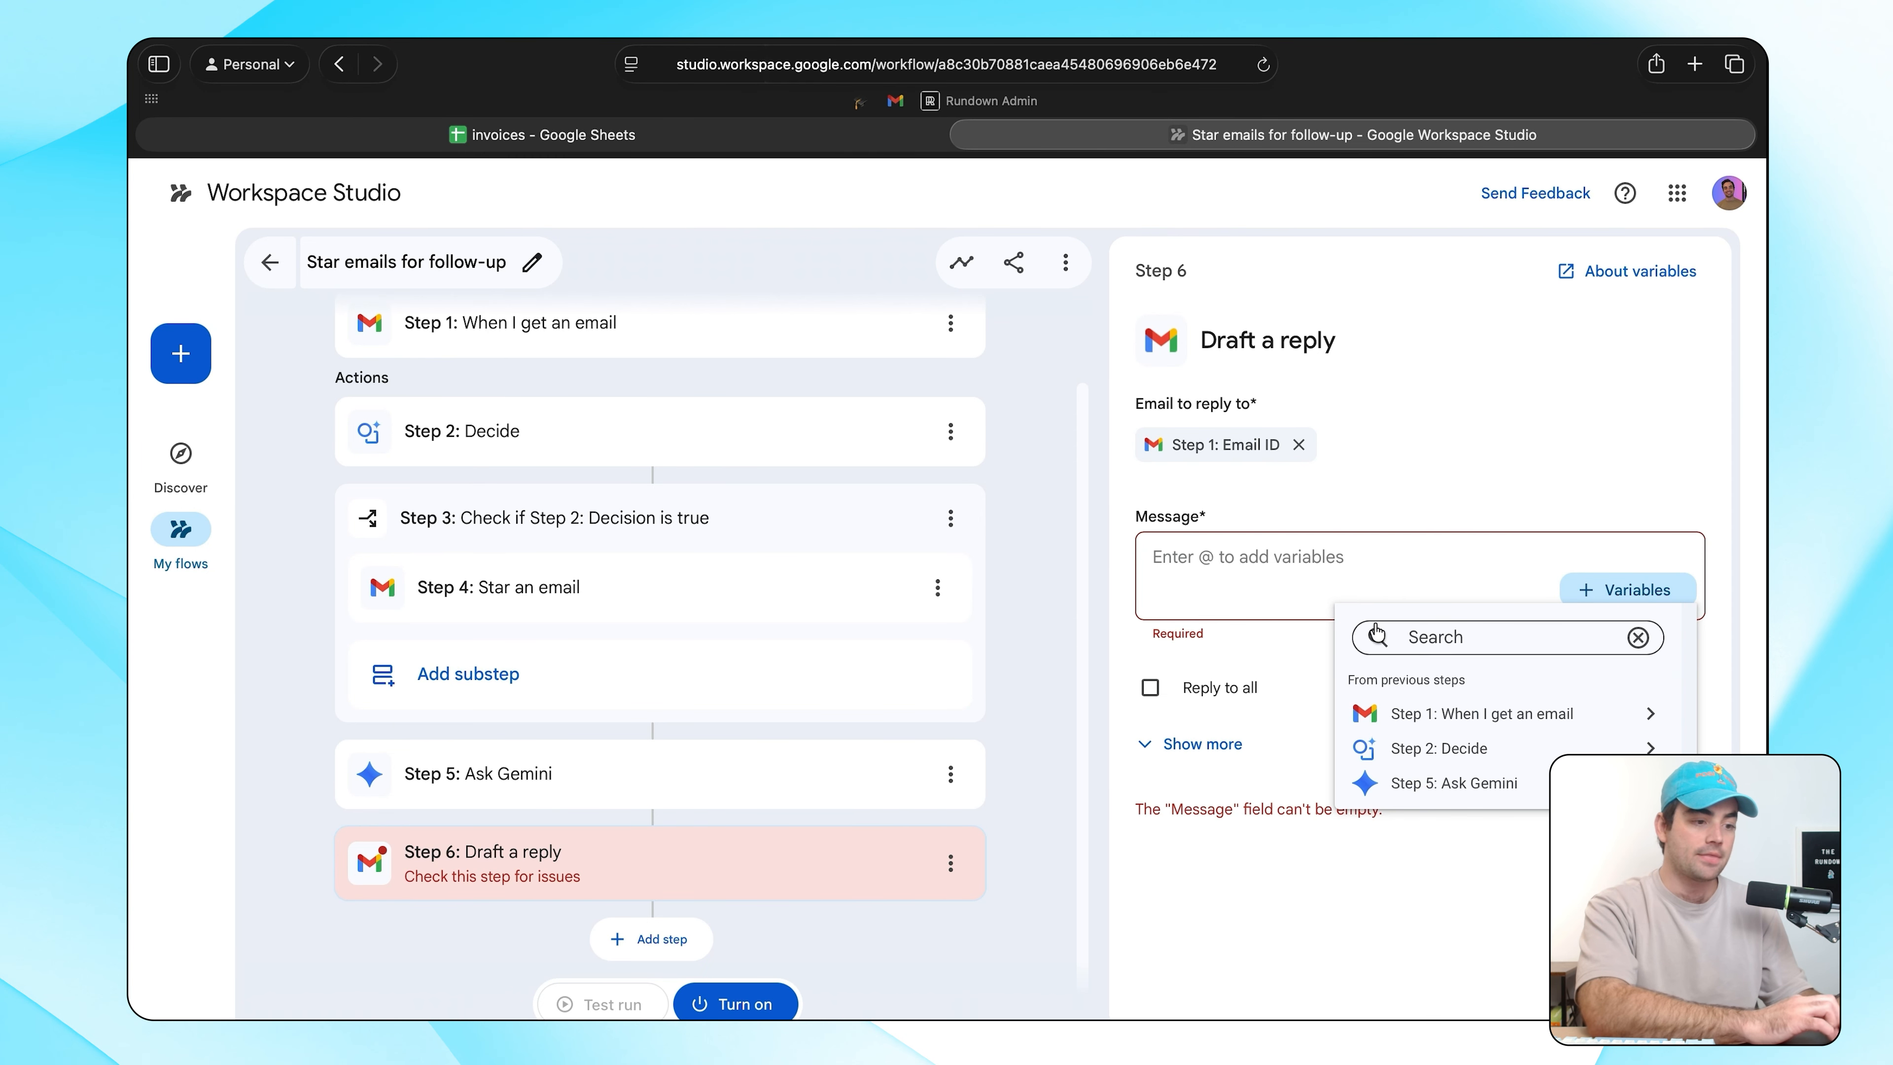
click(1488, 784)
click(1484, 664)
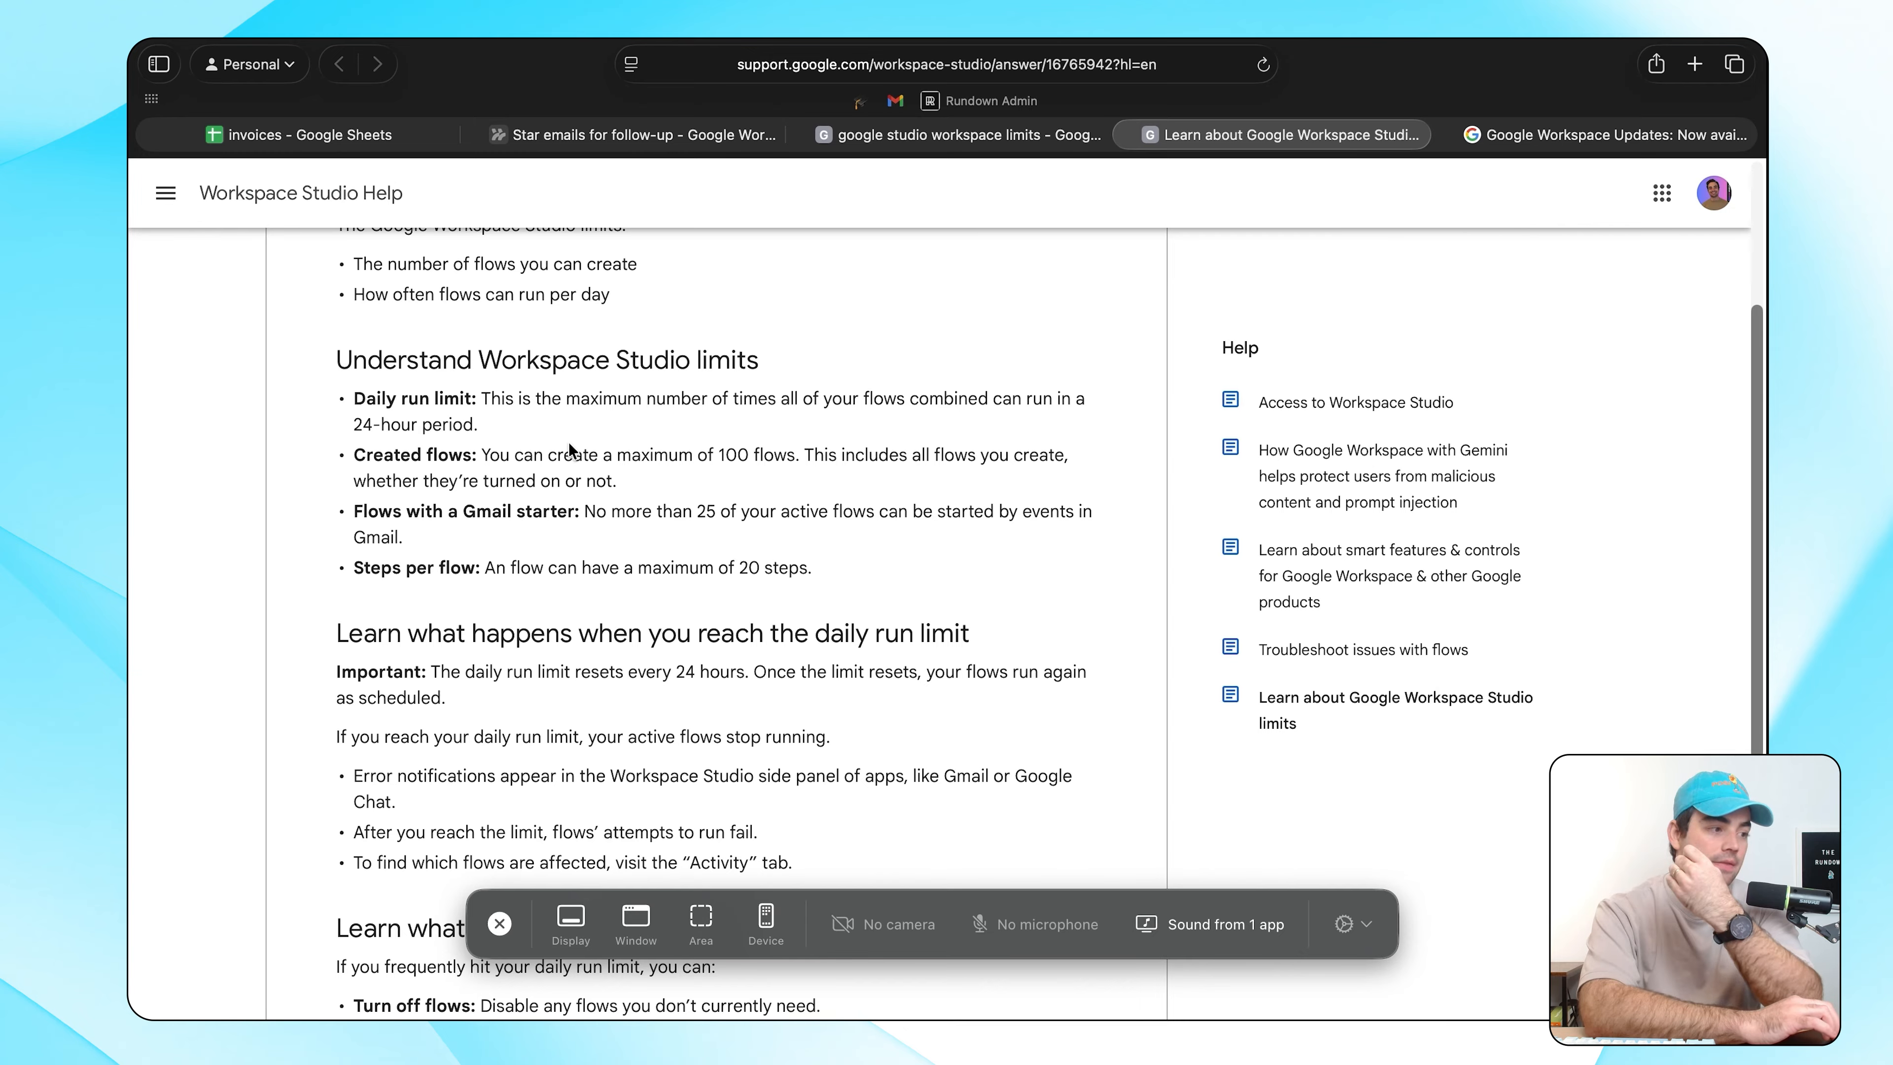
Read the Workspace Studio help article on flow limits and what to do when a limit is reached.
drag(565, 457, 773, 468)
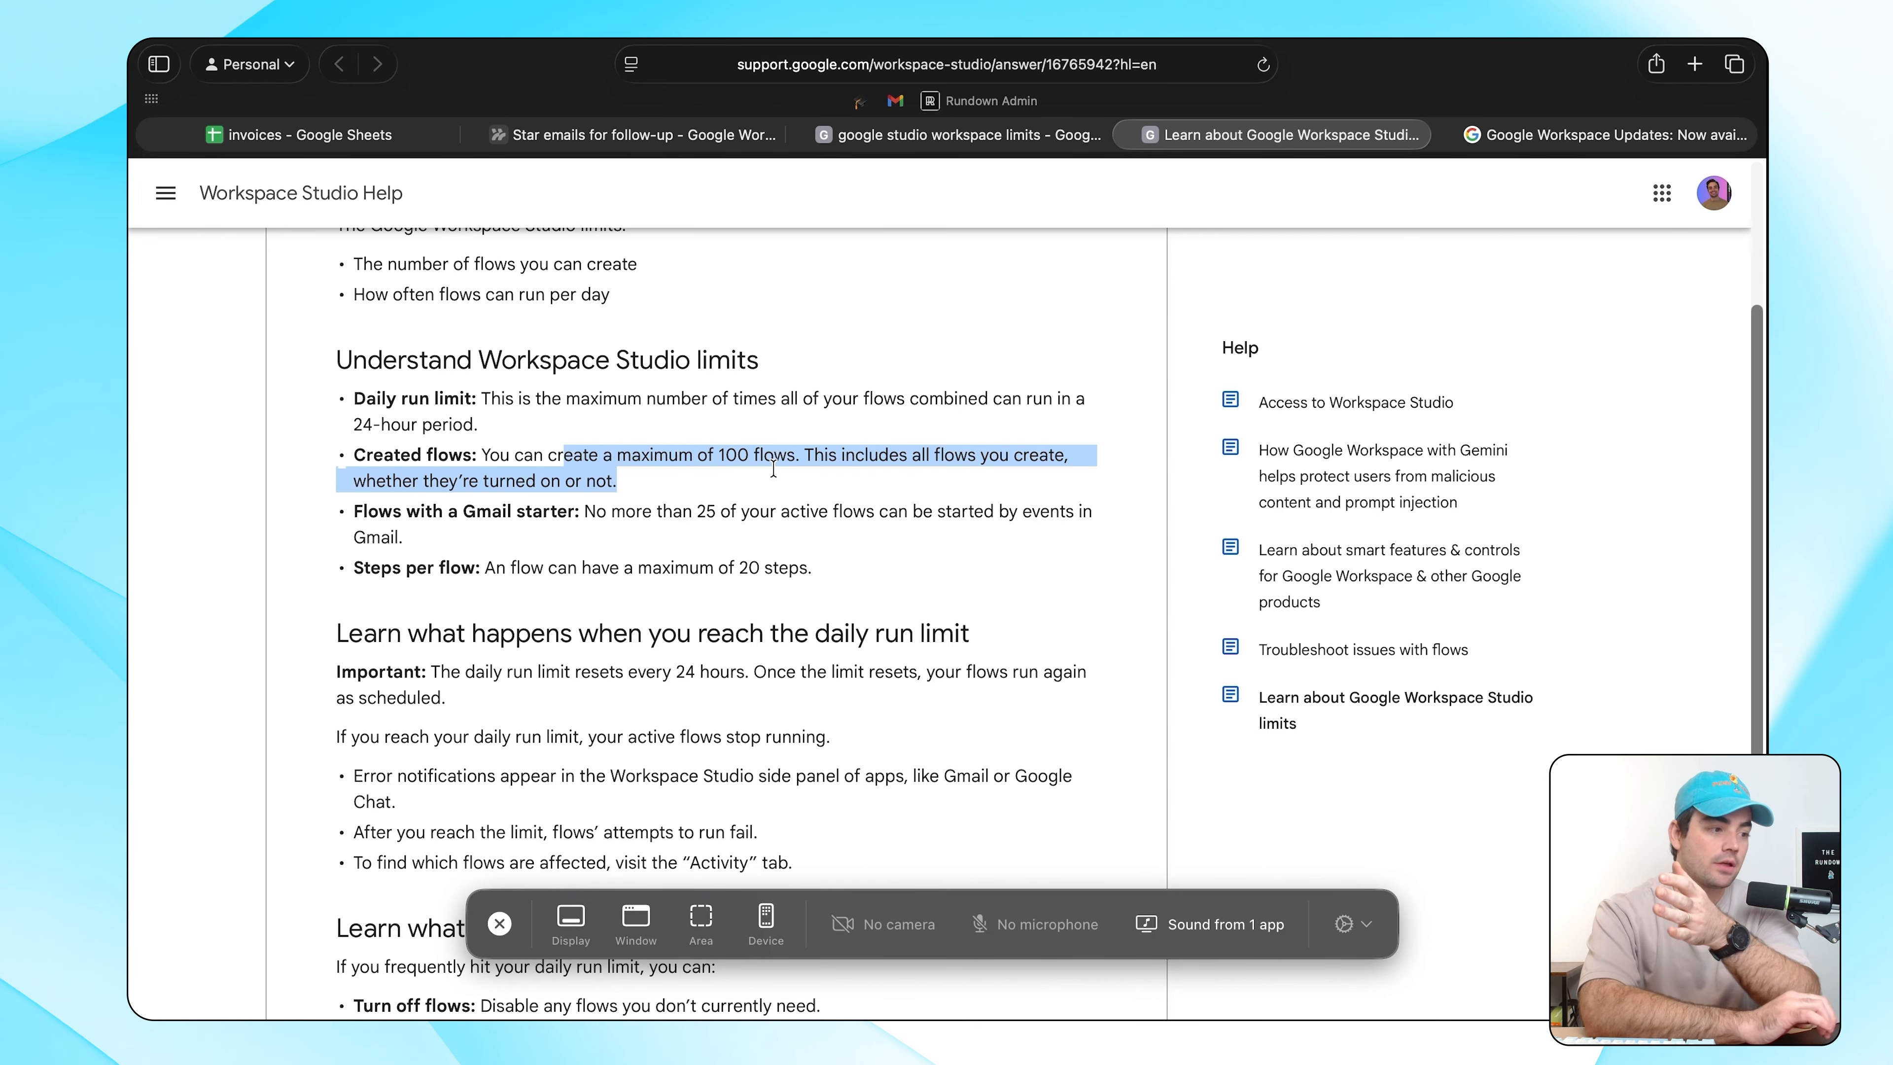
click(798, 549)
scroll(798, 548, down, 3)
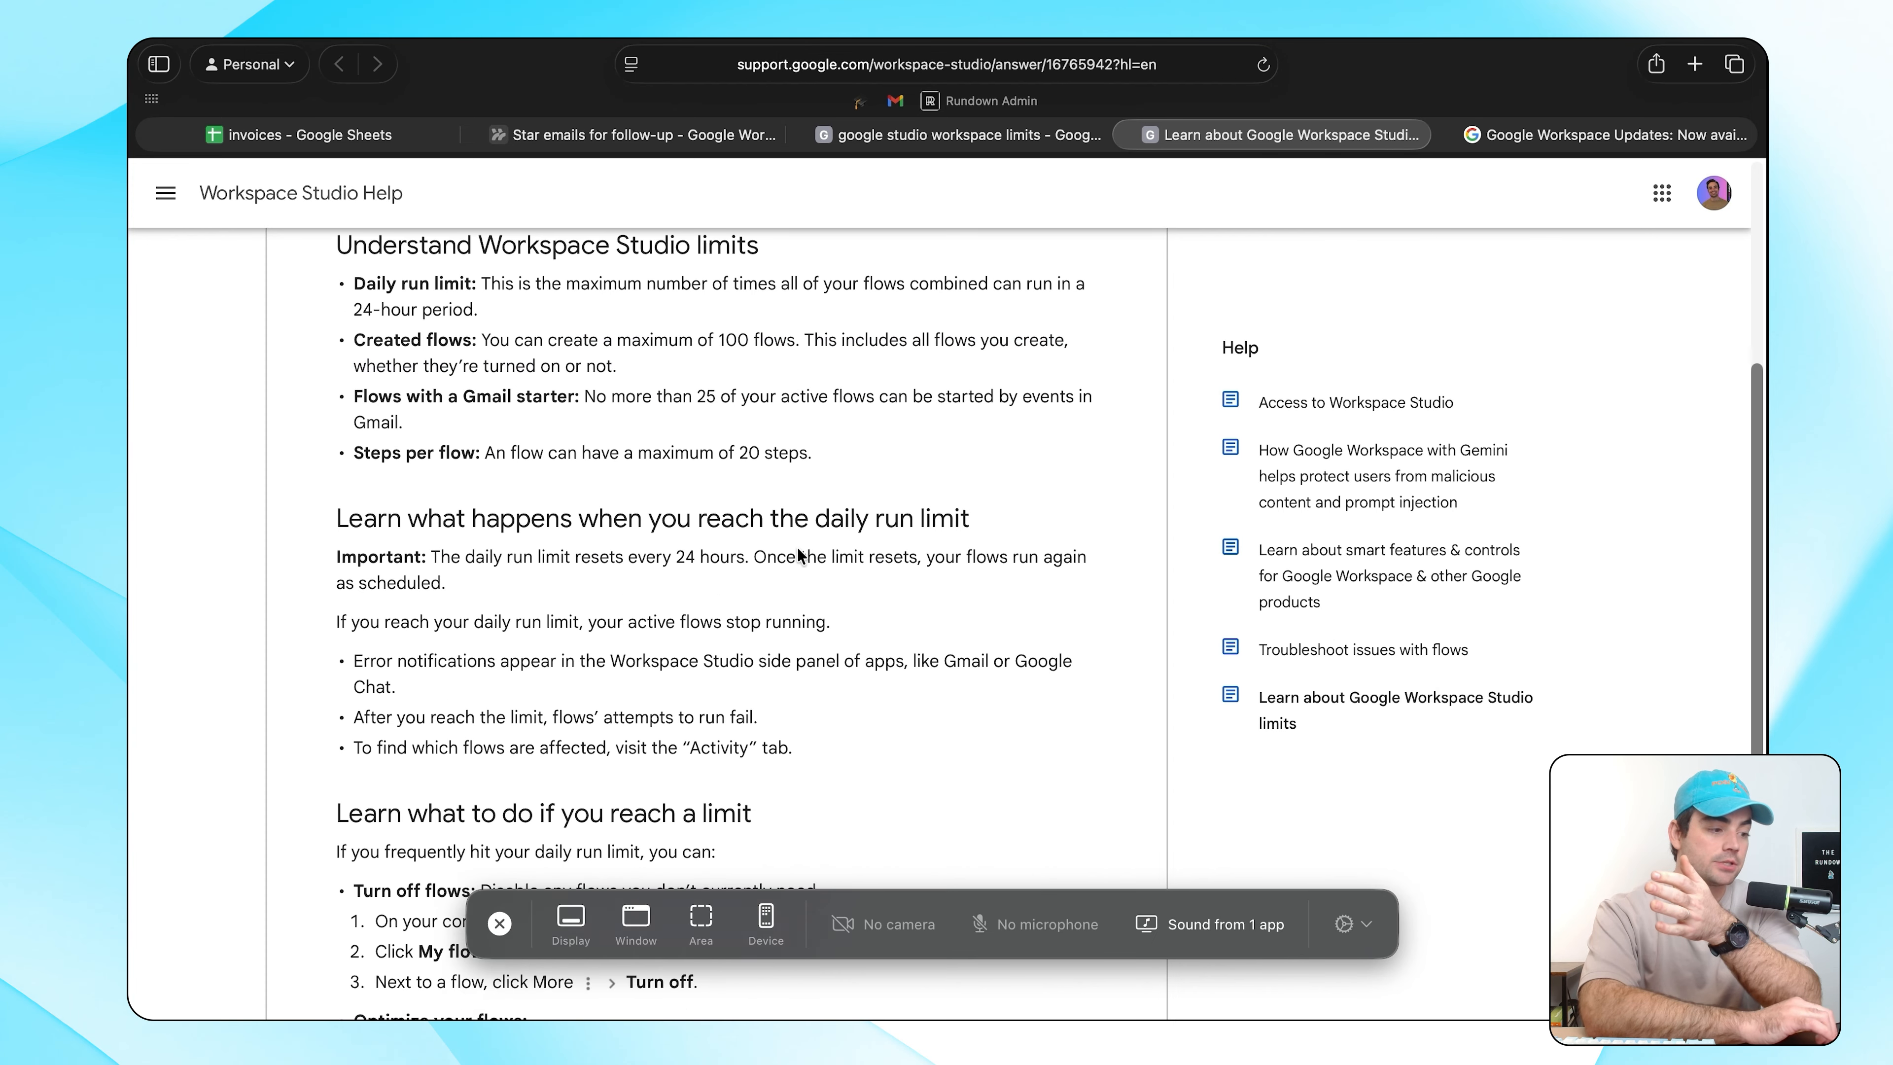
scroll(798, 547, down, 6)
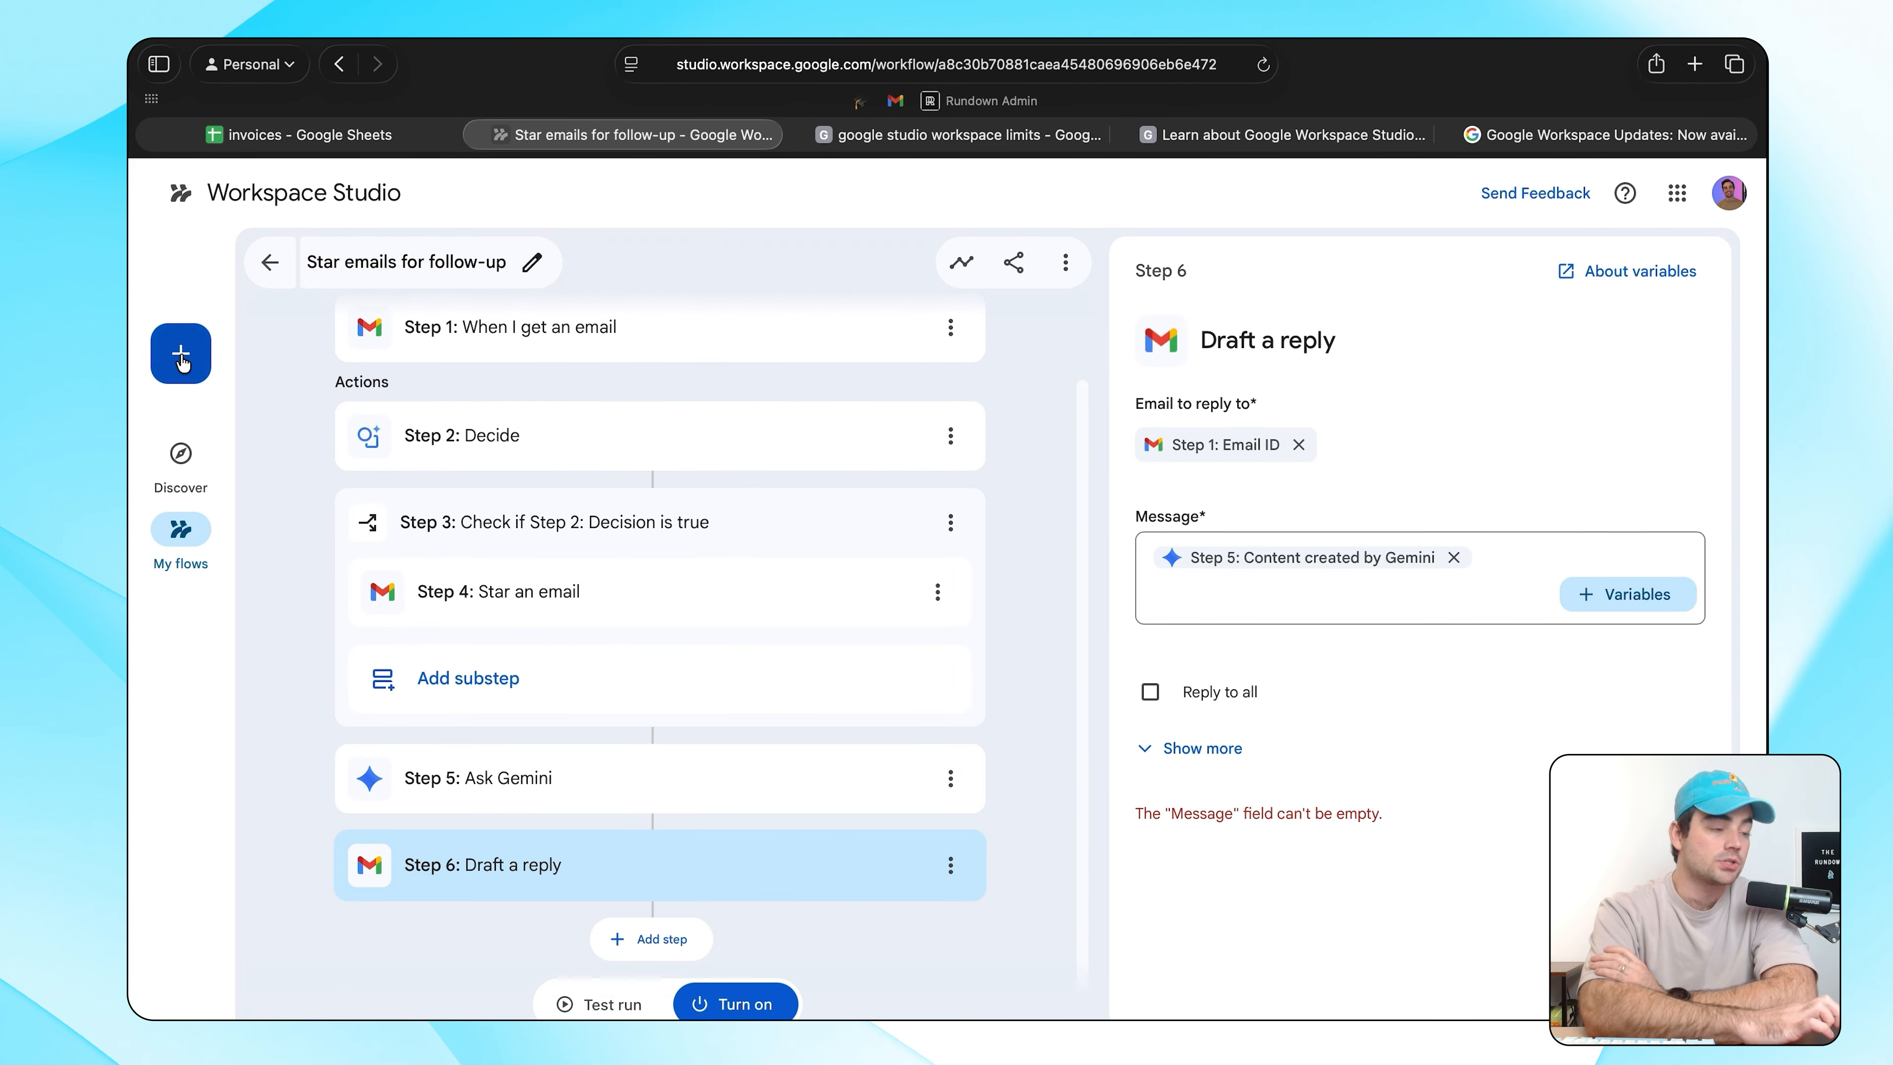
Create a new flow started by "When I get an email", limit it to specific emails, and show the additional filter fields.
click(182, 363)
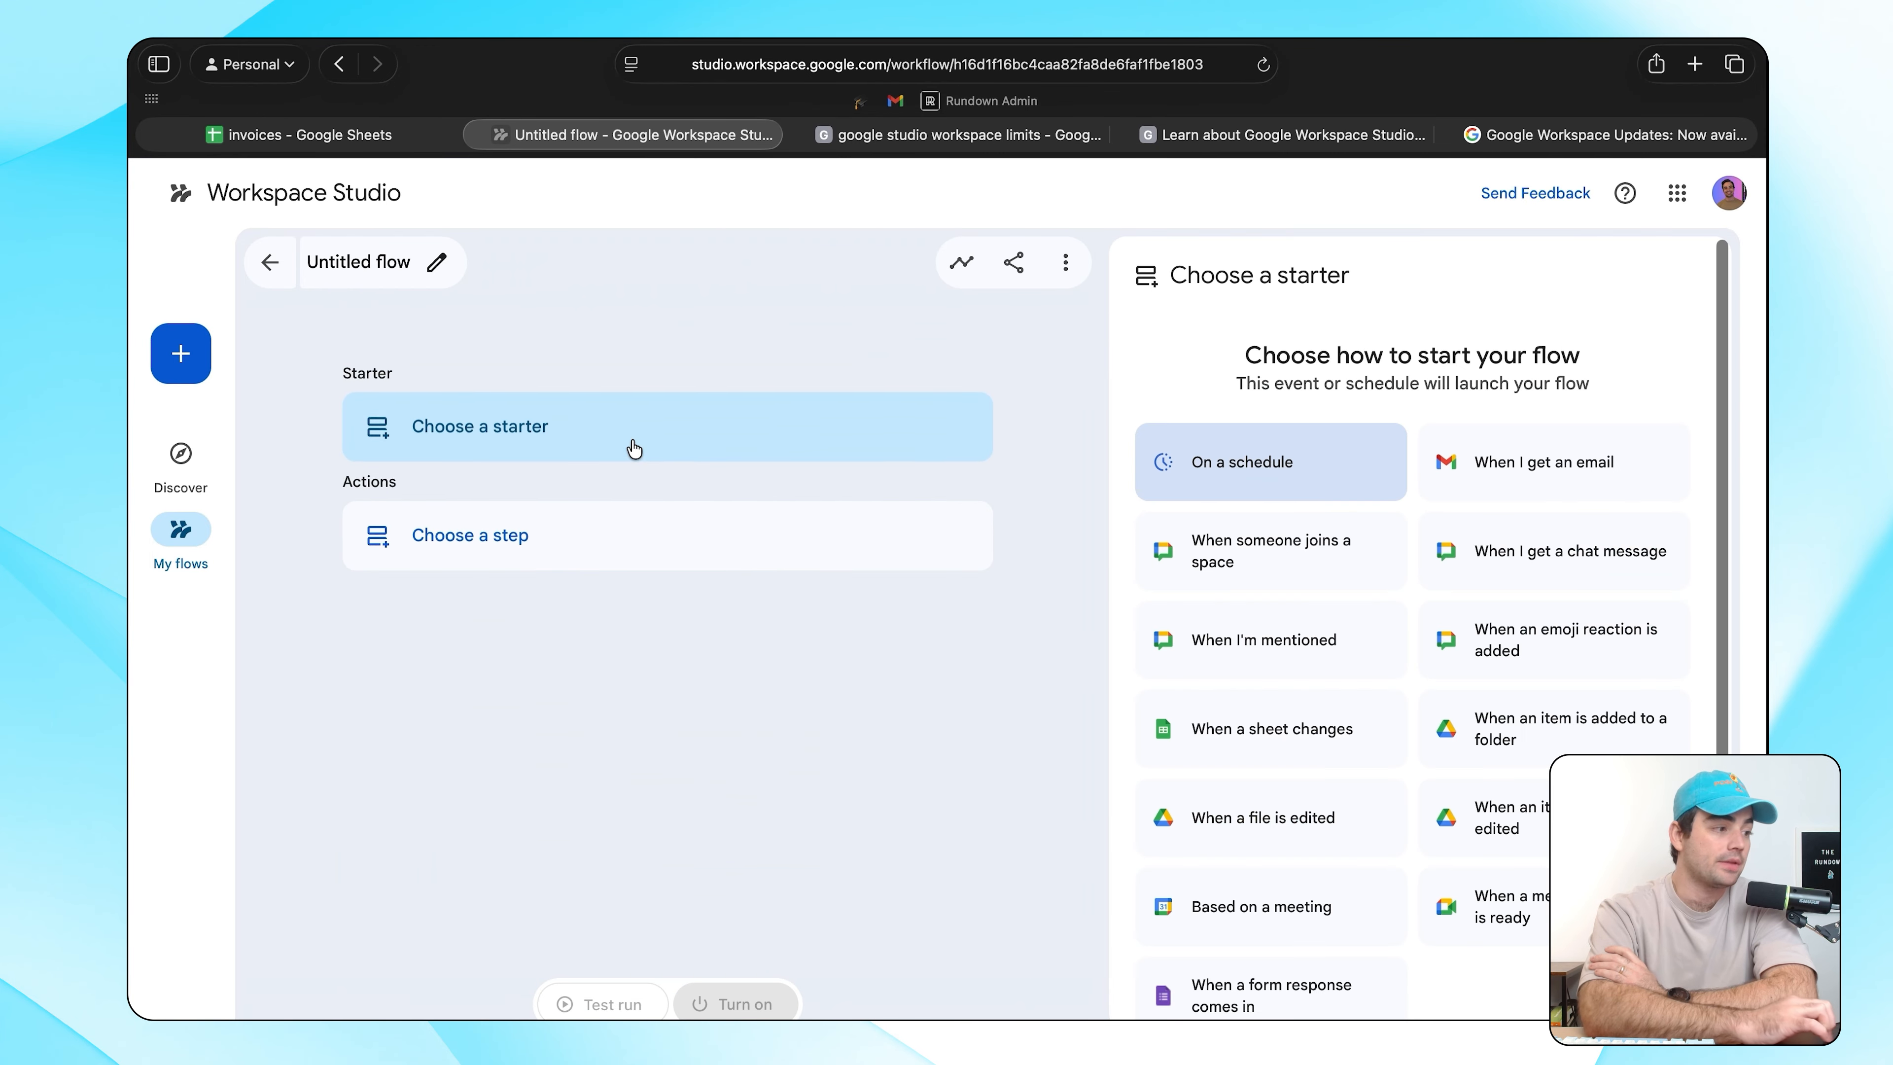
click(1644, 477)
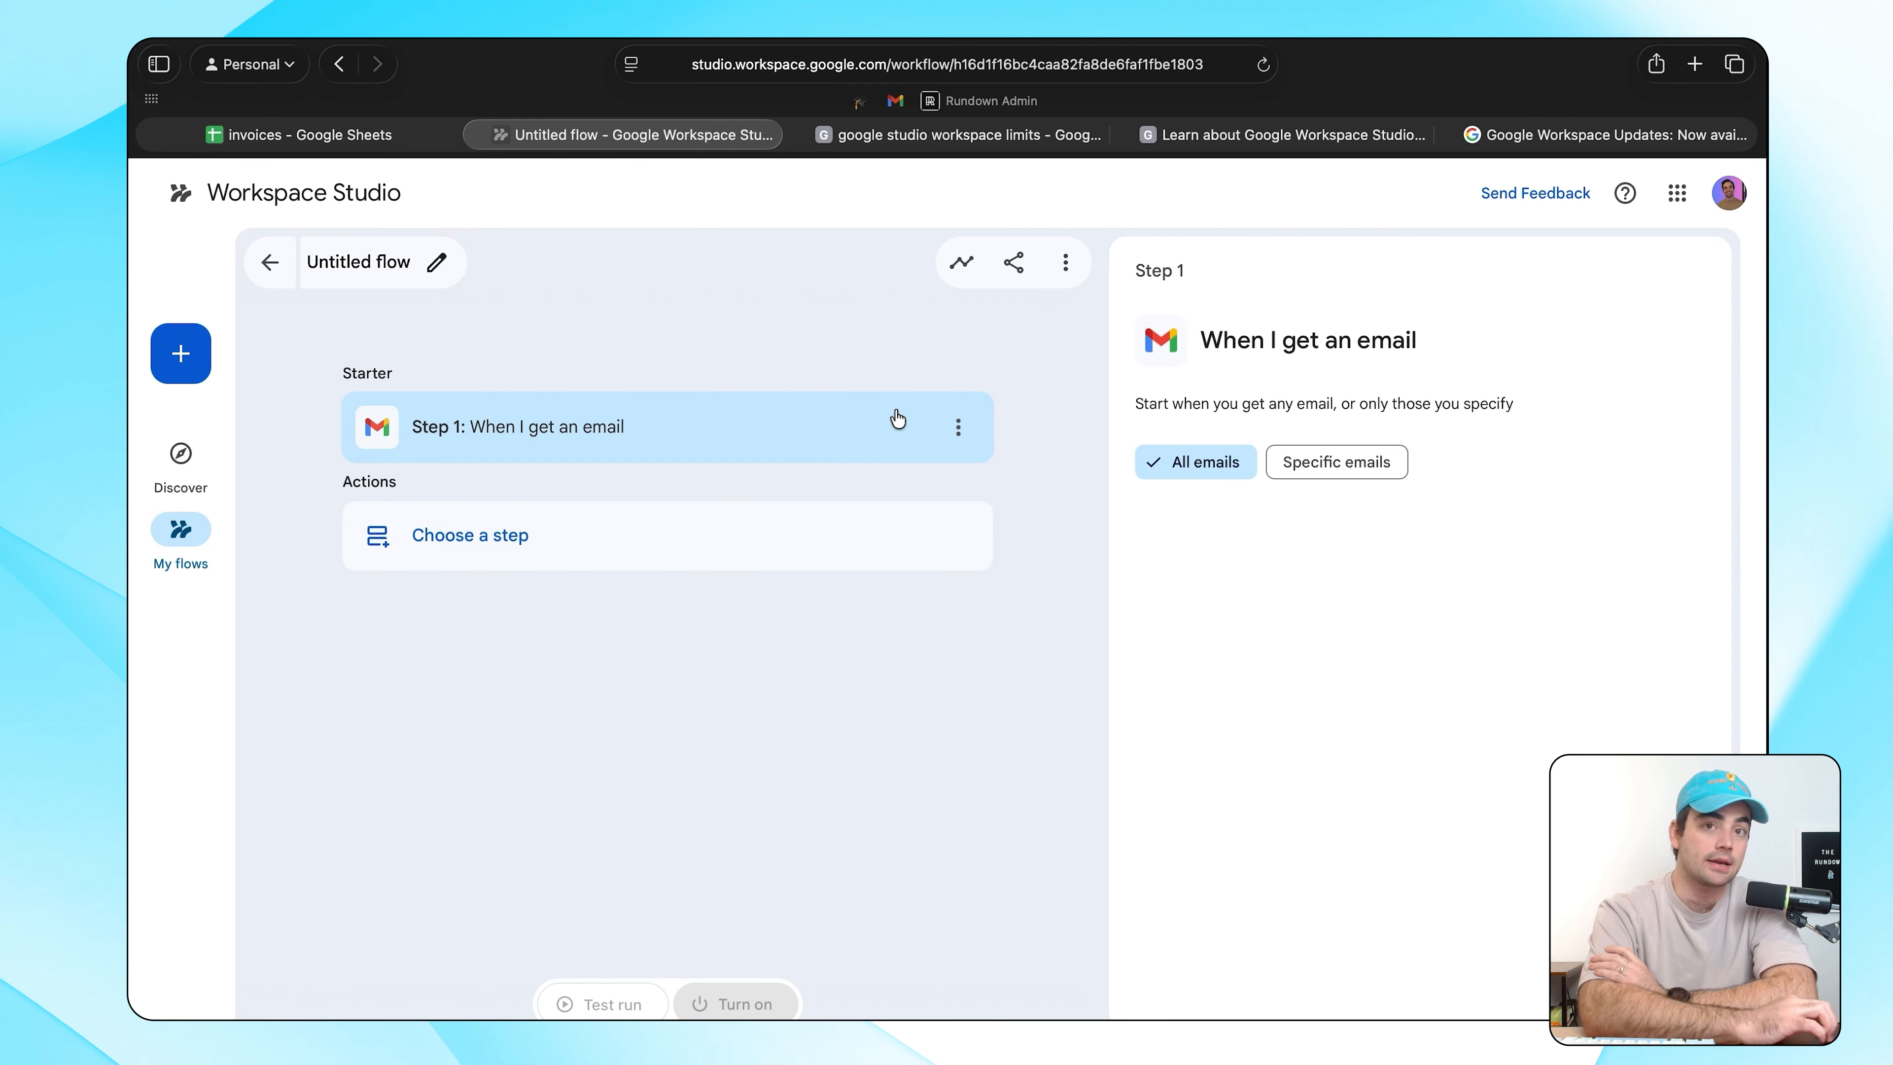
click(1357, 479)
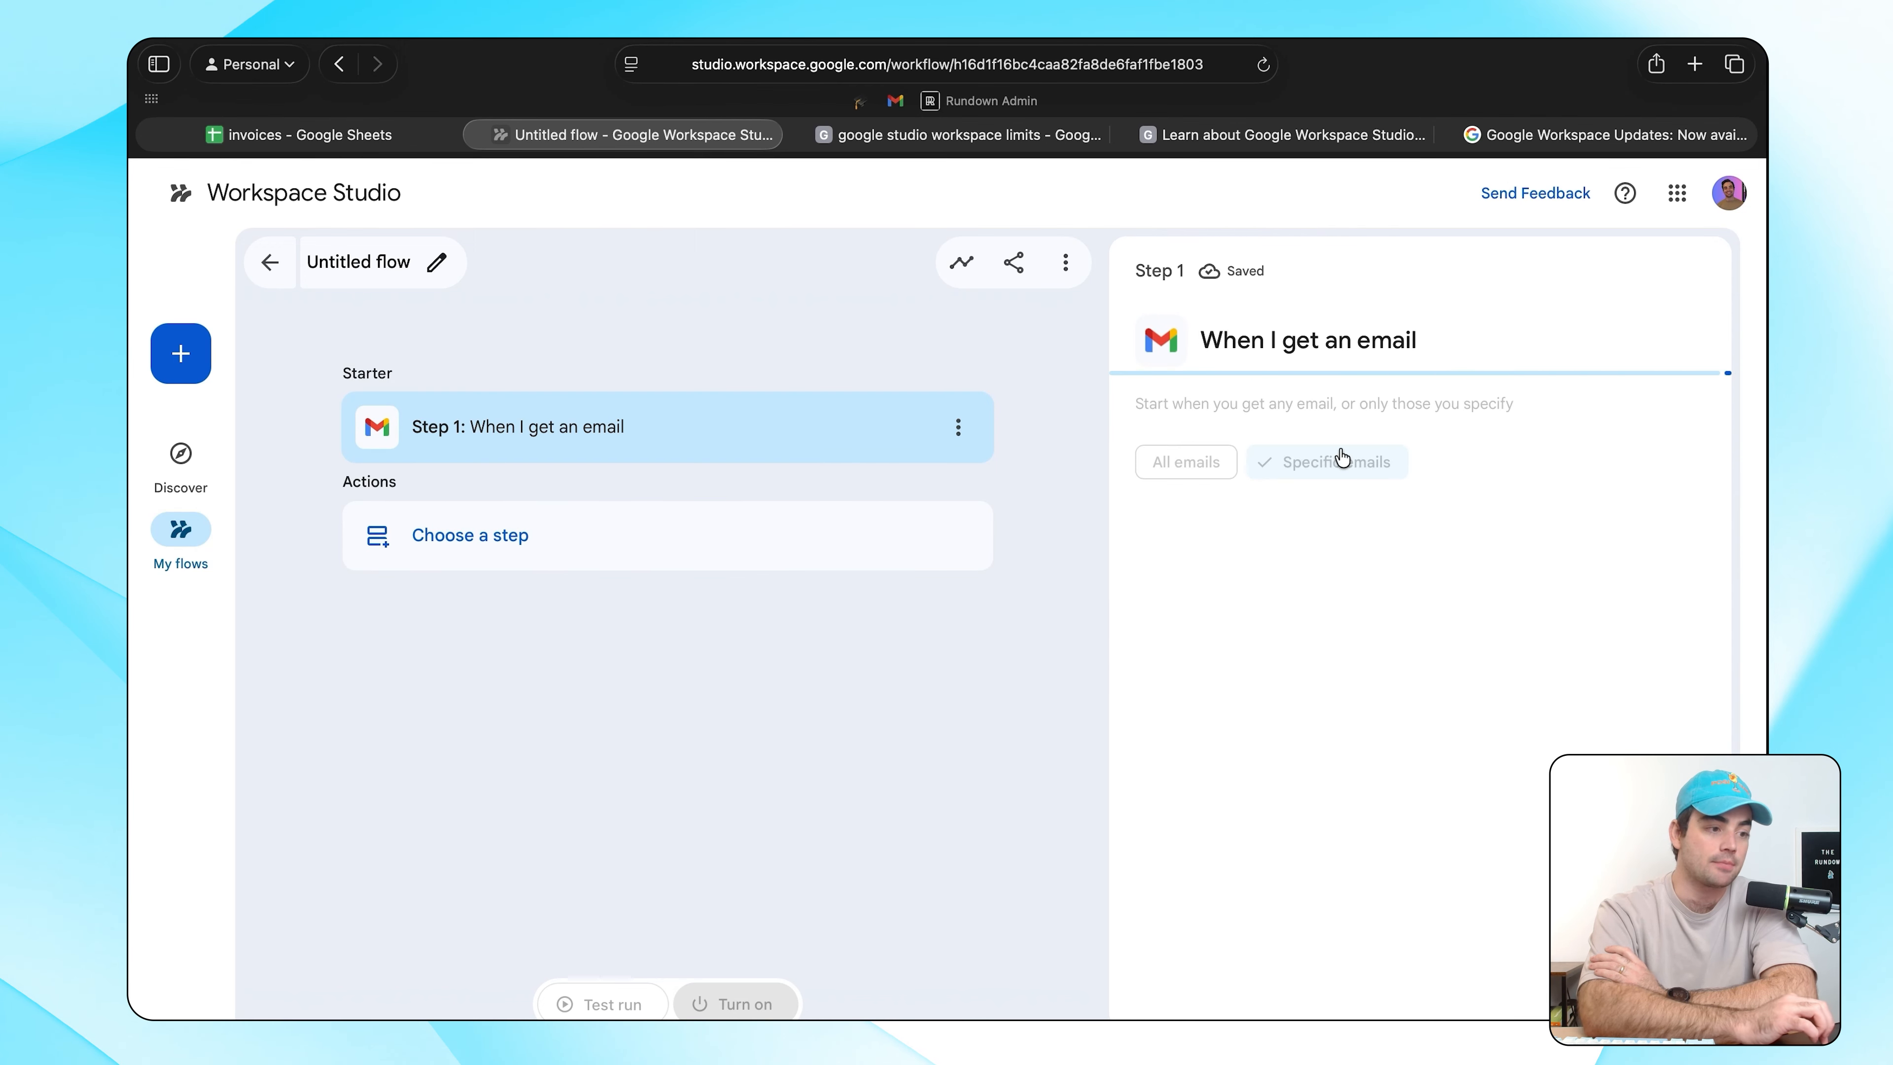
click(1148, 772)
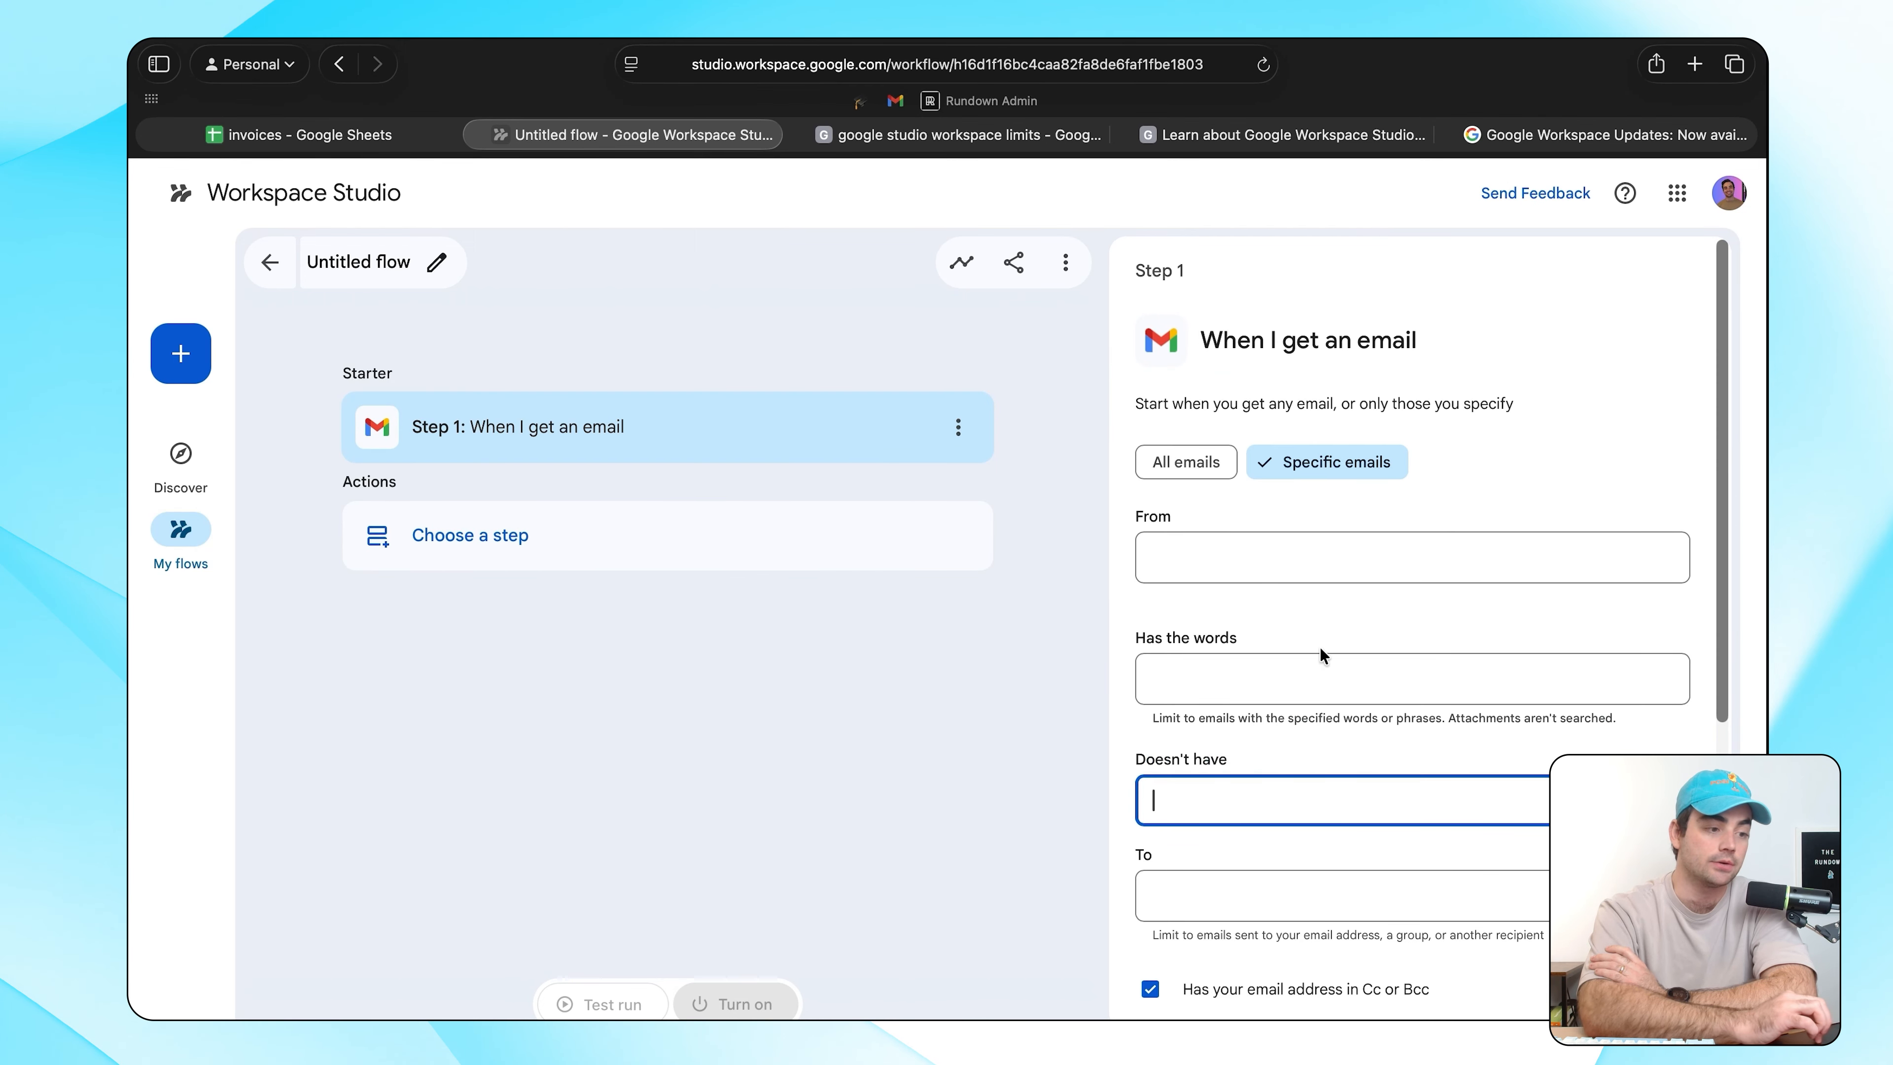
Add a Filter step to the untitled flow and apply it to Step 1's Email attachments variable.
click(560, 537)
scroll(1565, 757, down, 1)
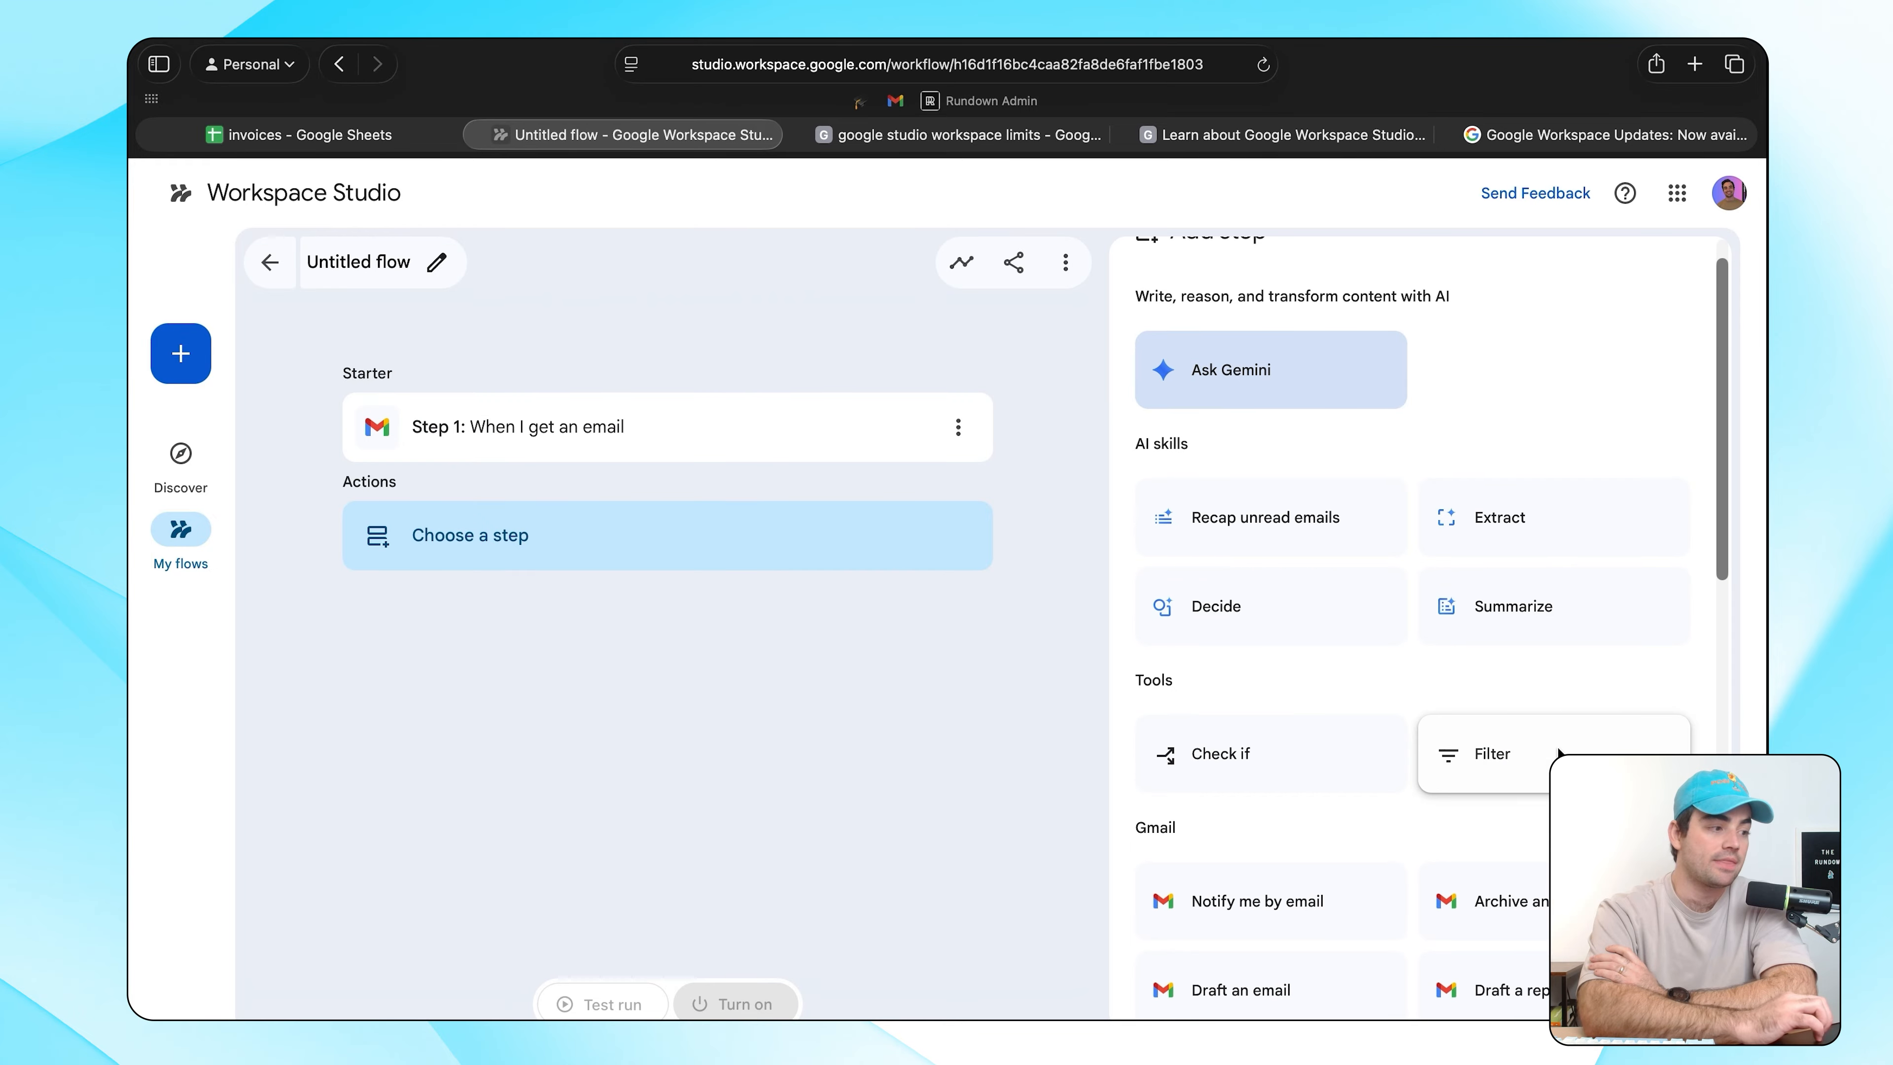
click(1530, 765)
click(1232, 515)
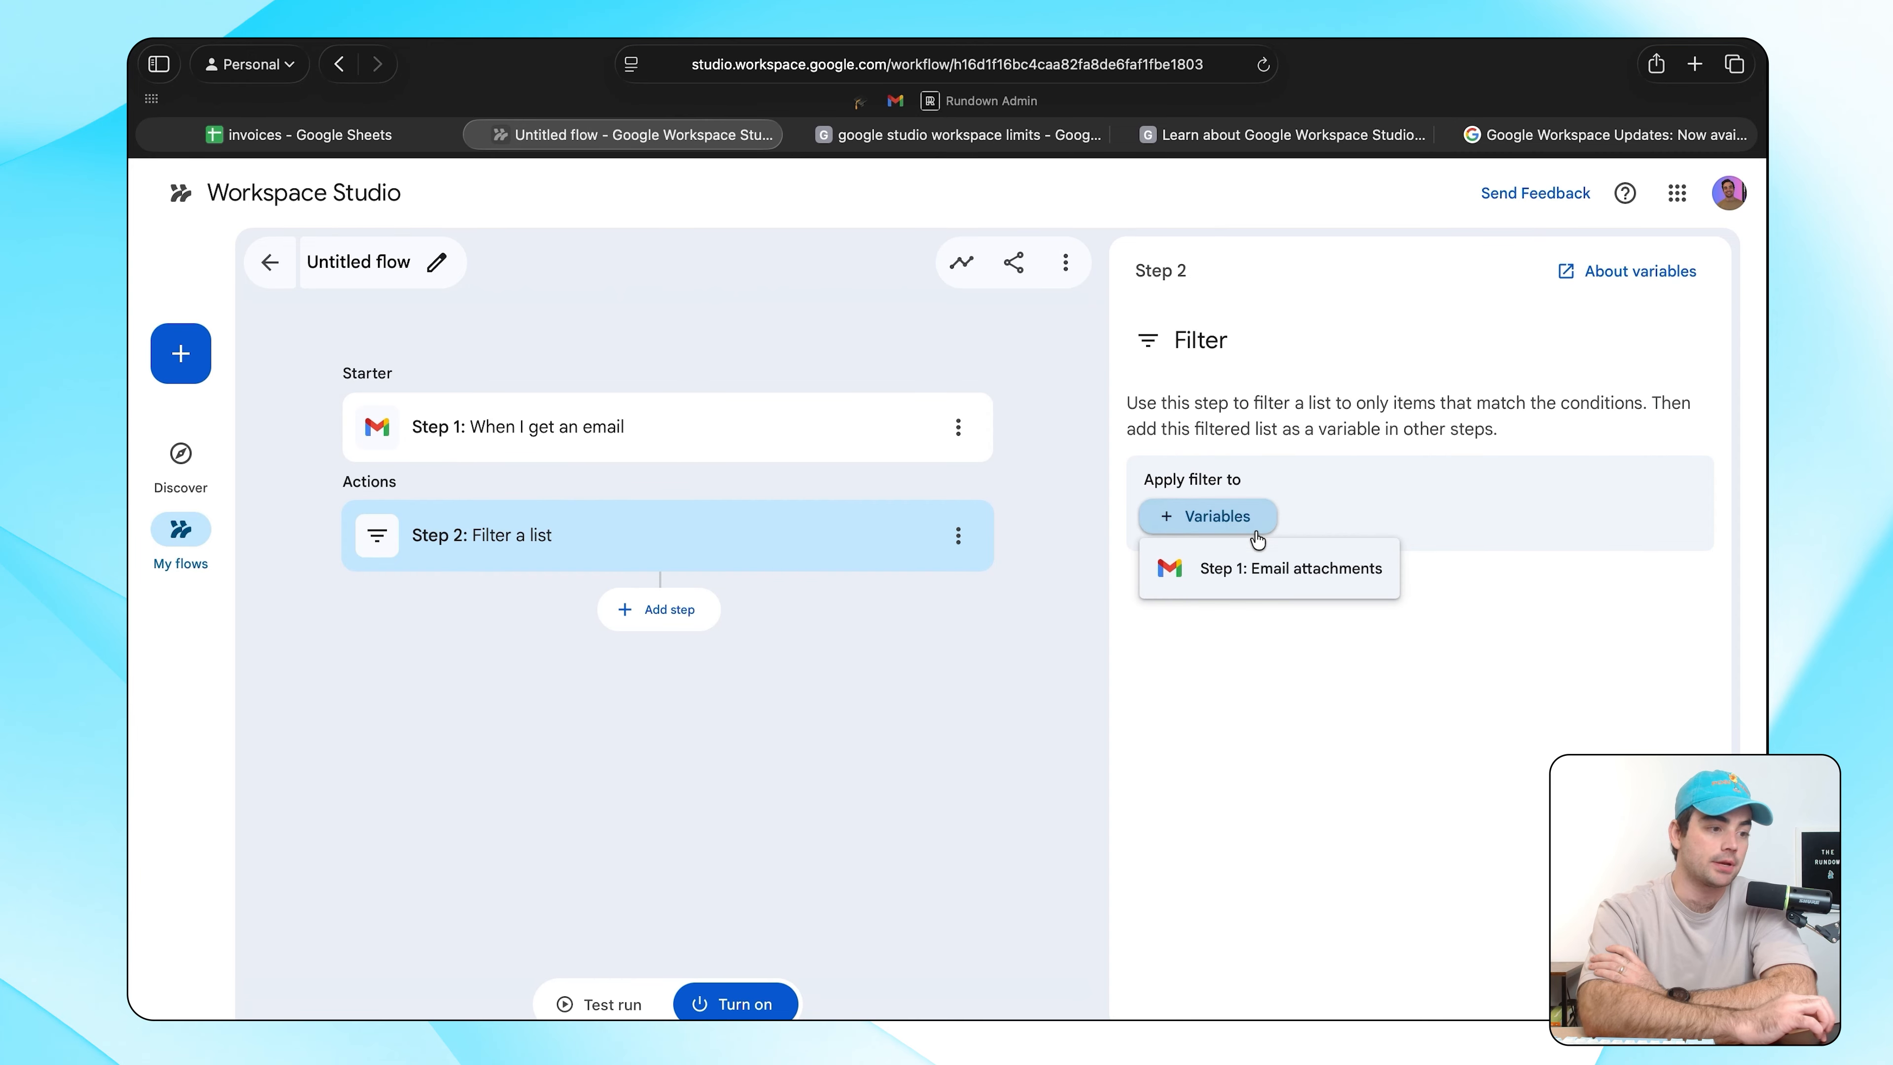
click(1259, 561)
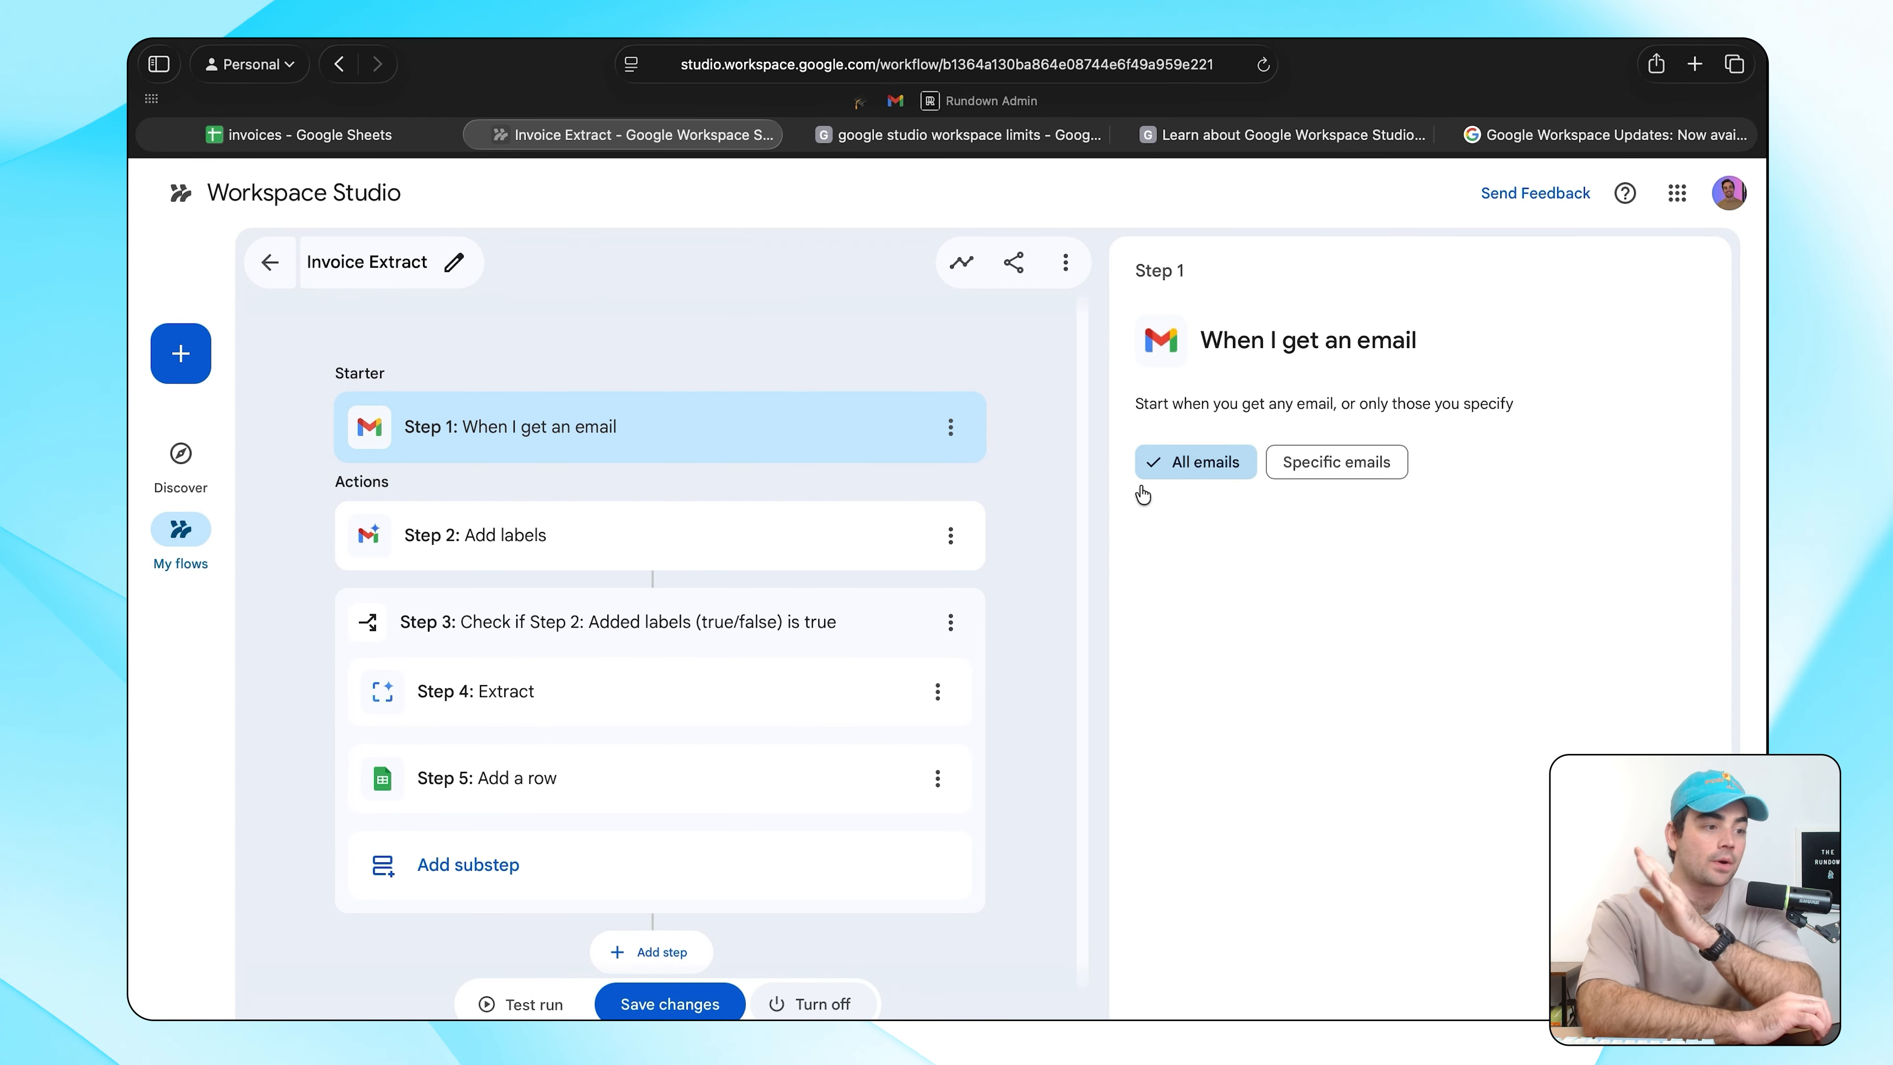
In the Invoice Extract flow's Add labels step, clear the email to label and set it again to Step 1's Email ID.
click(712, 541)
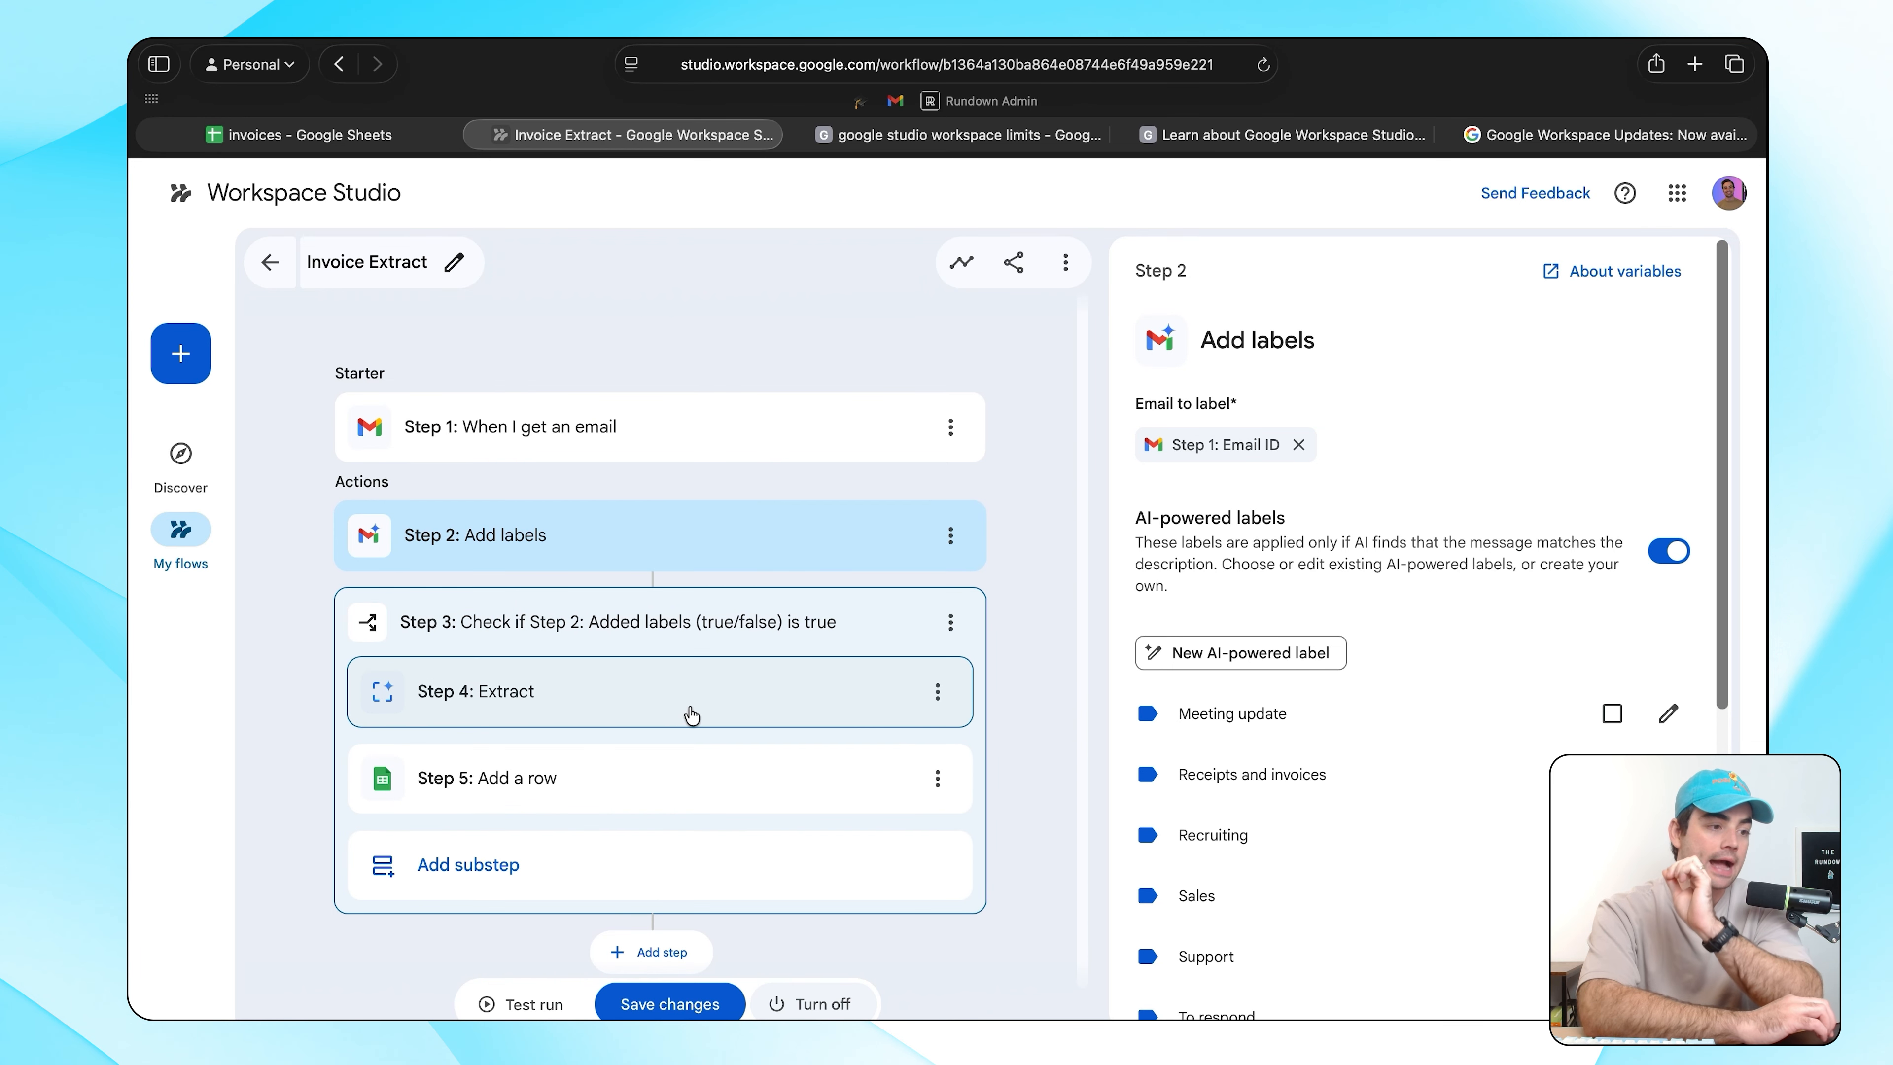
click(1300, 446)
click(1238, 562)
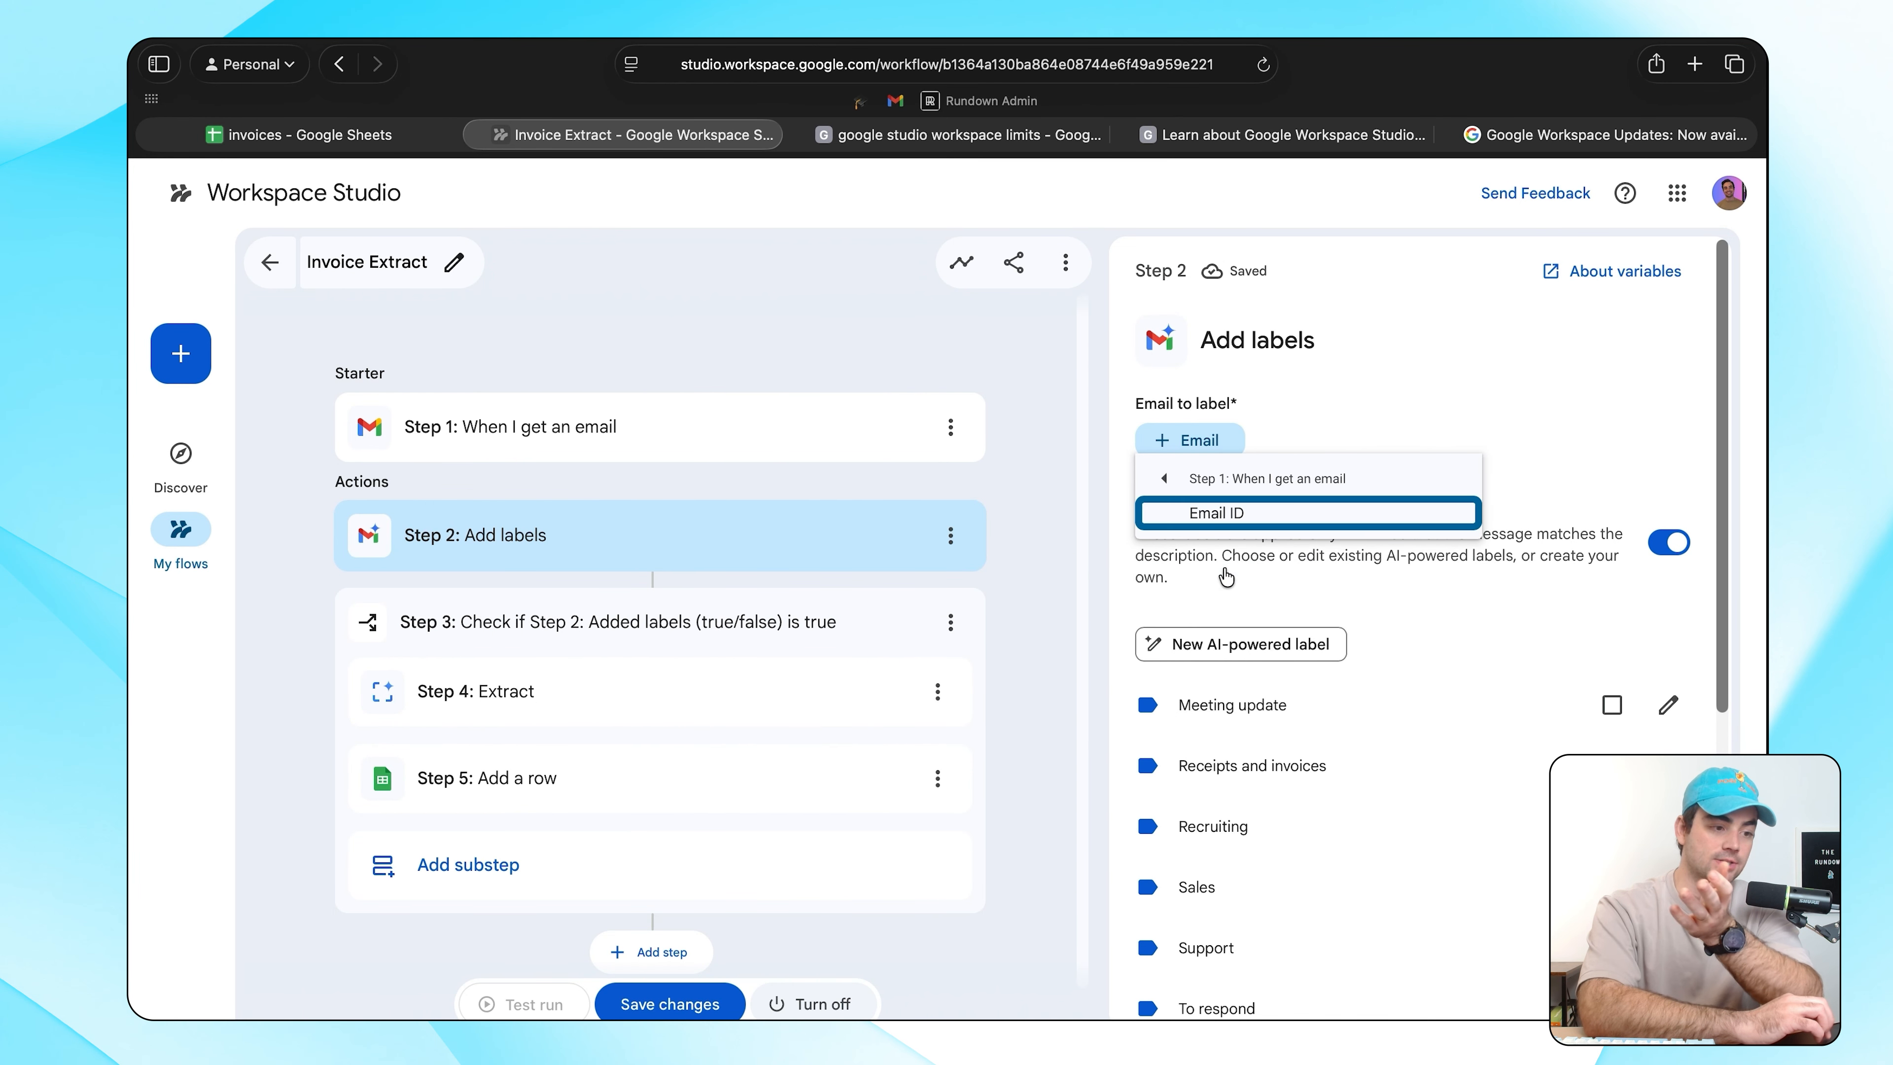
click(1264, 510)
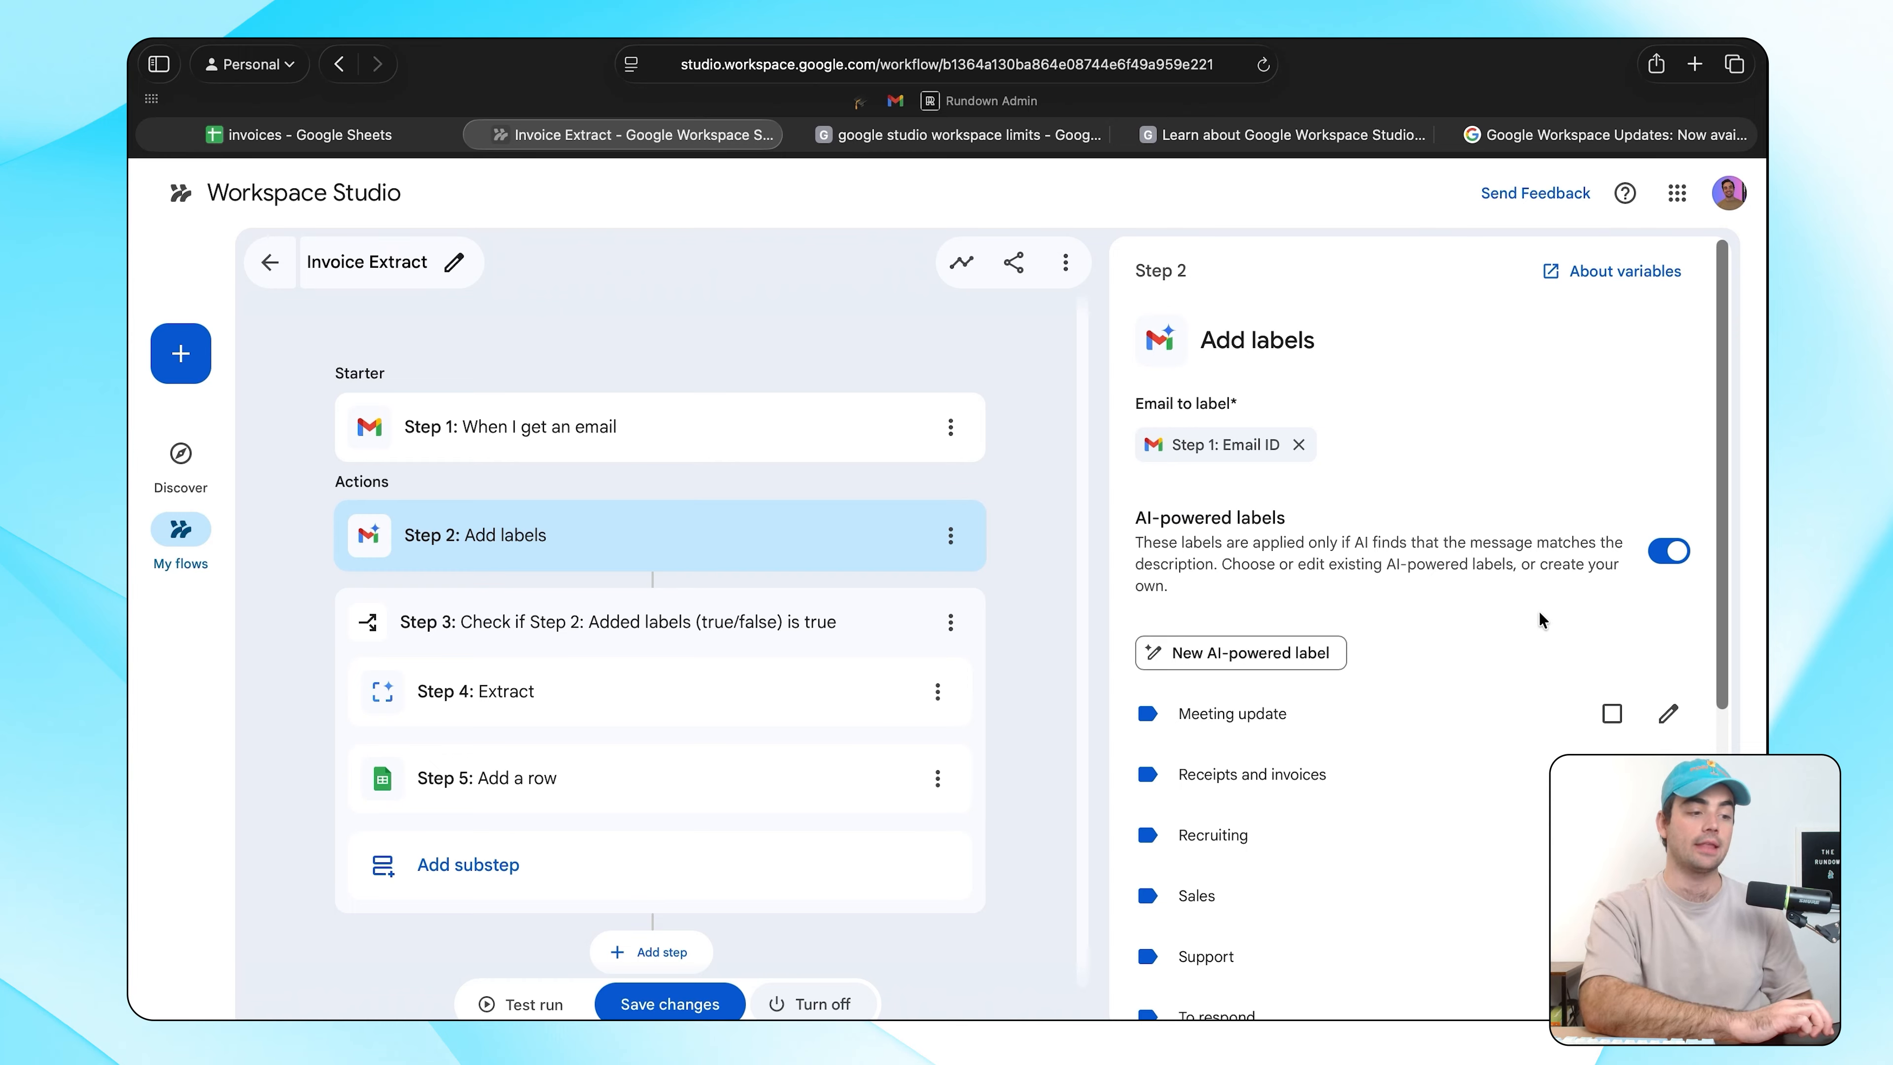
View the "Receipts and invoices" AI-powered label's description without changing it, and select that label for the Add labels step.
scroll(1435, 697, down, 3)
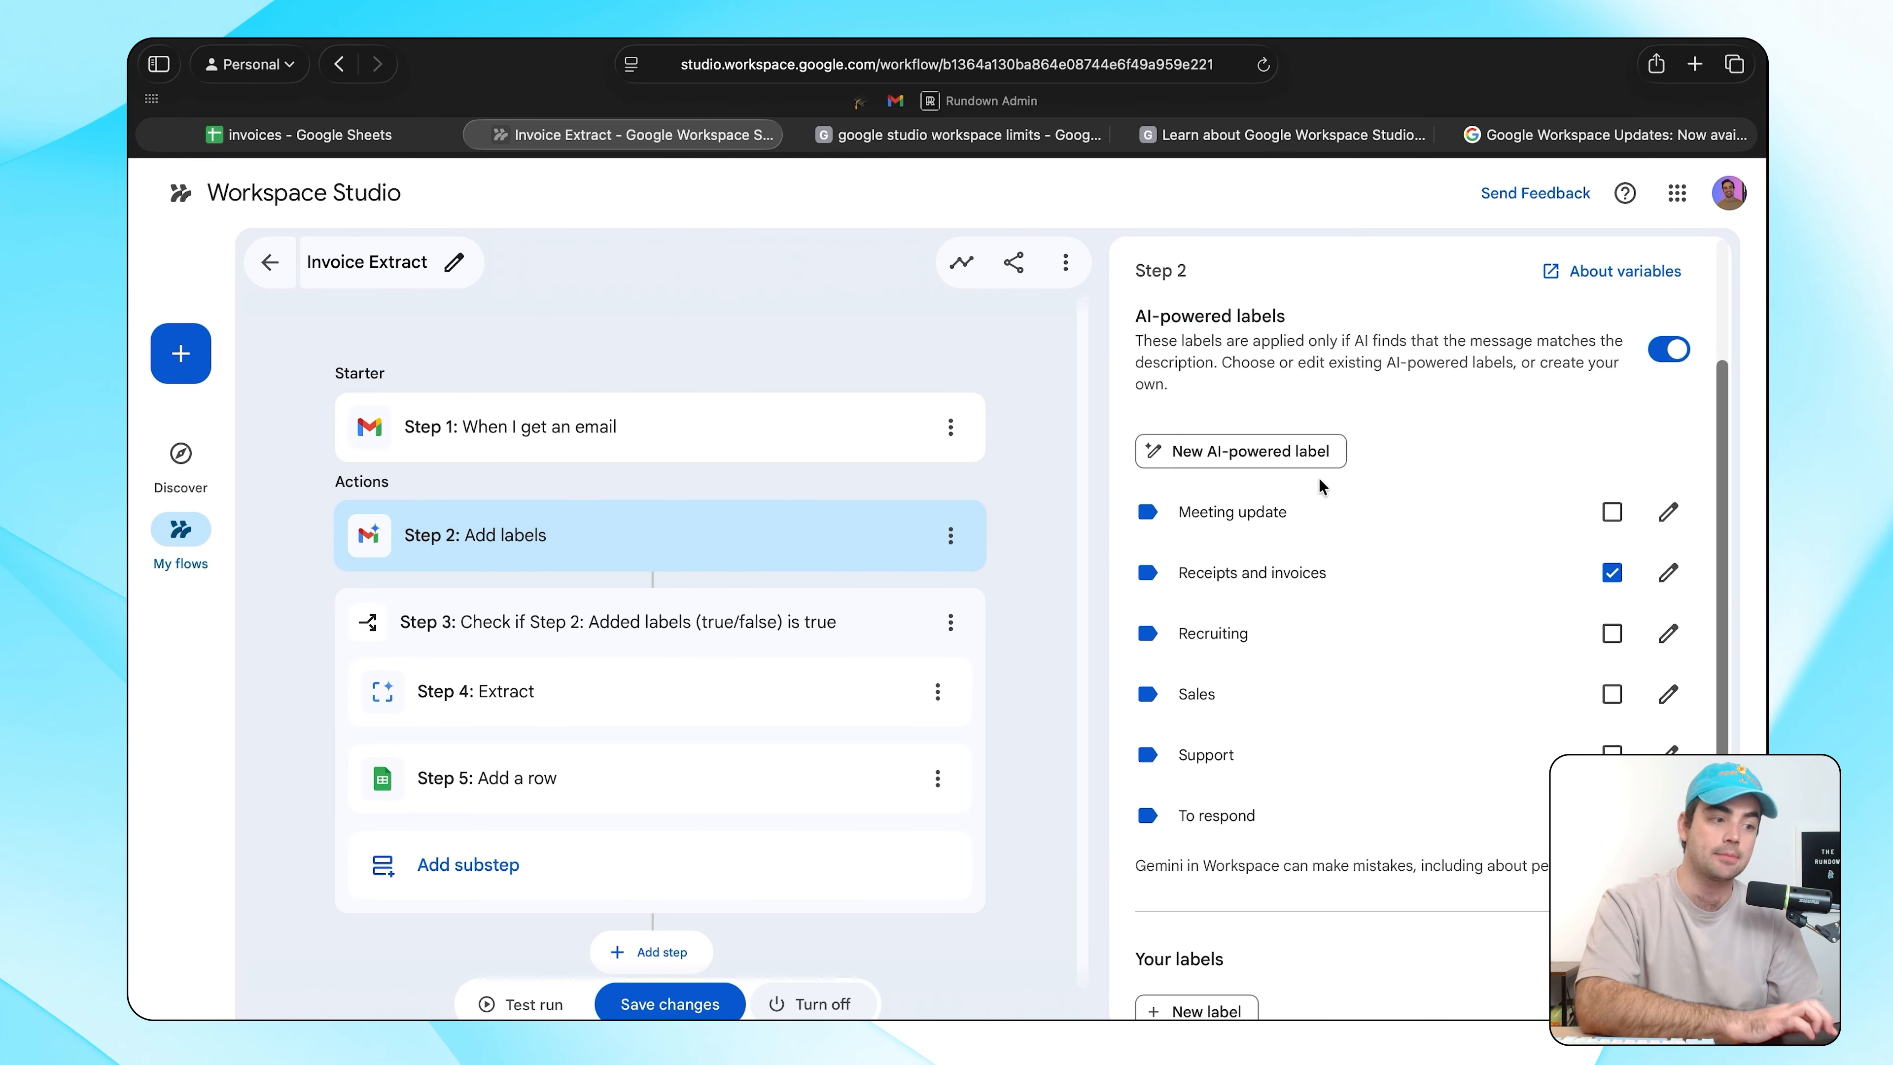
click(1297, 461)
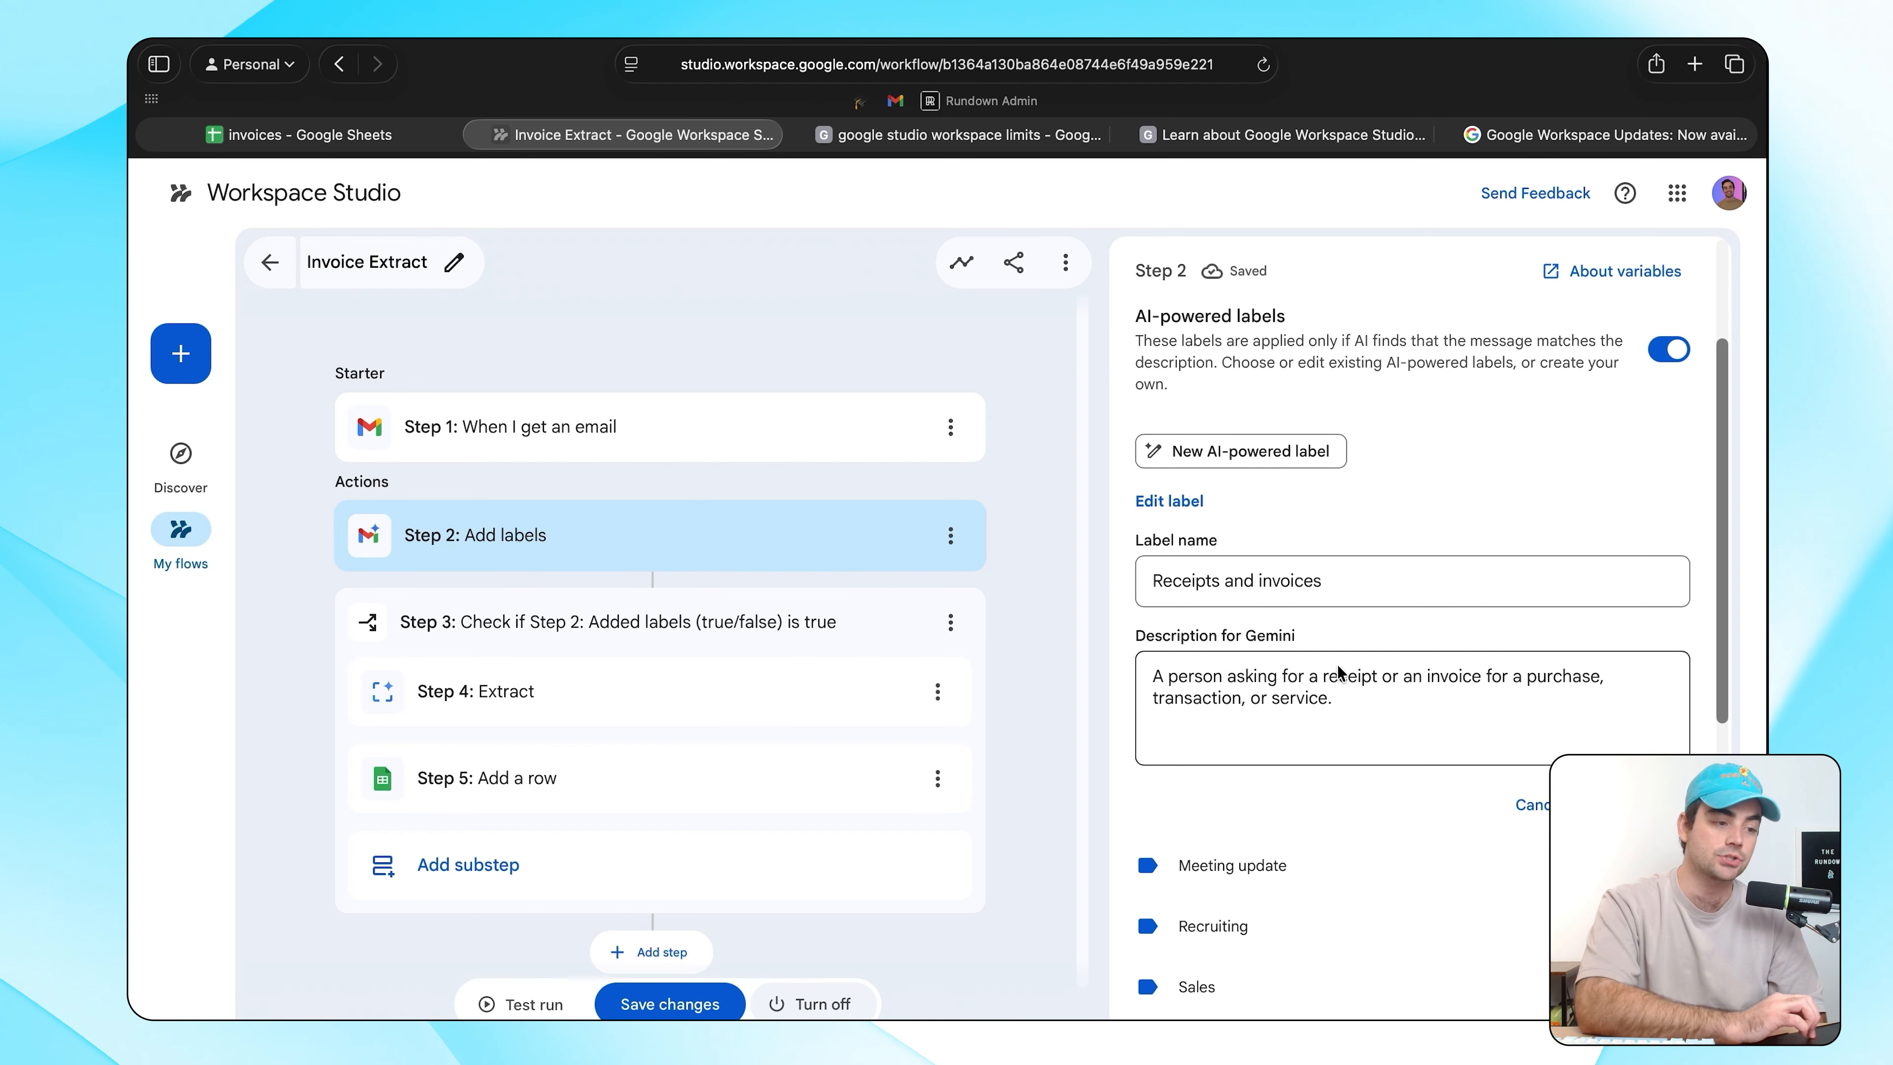
click(1556, 806)
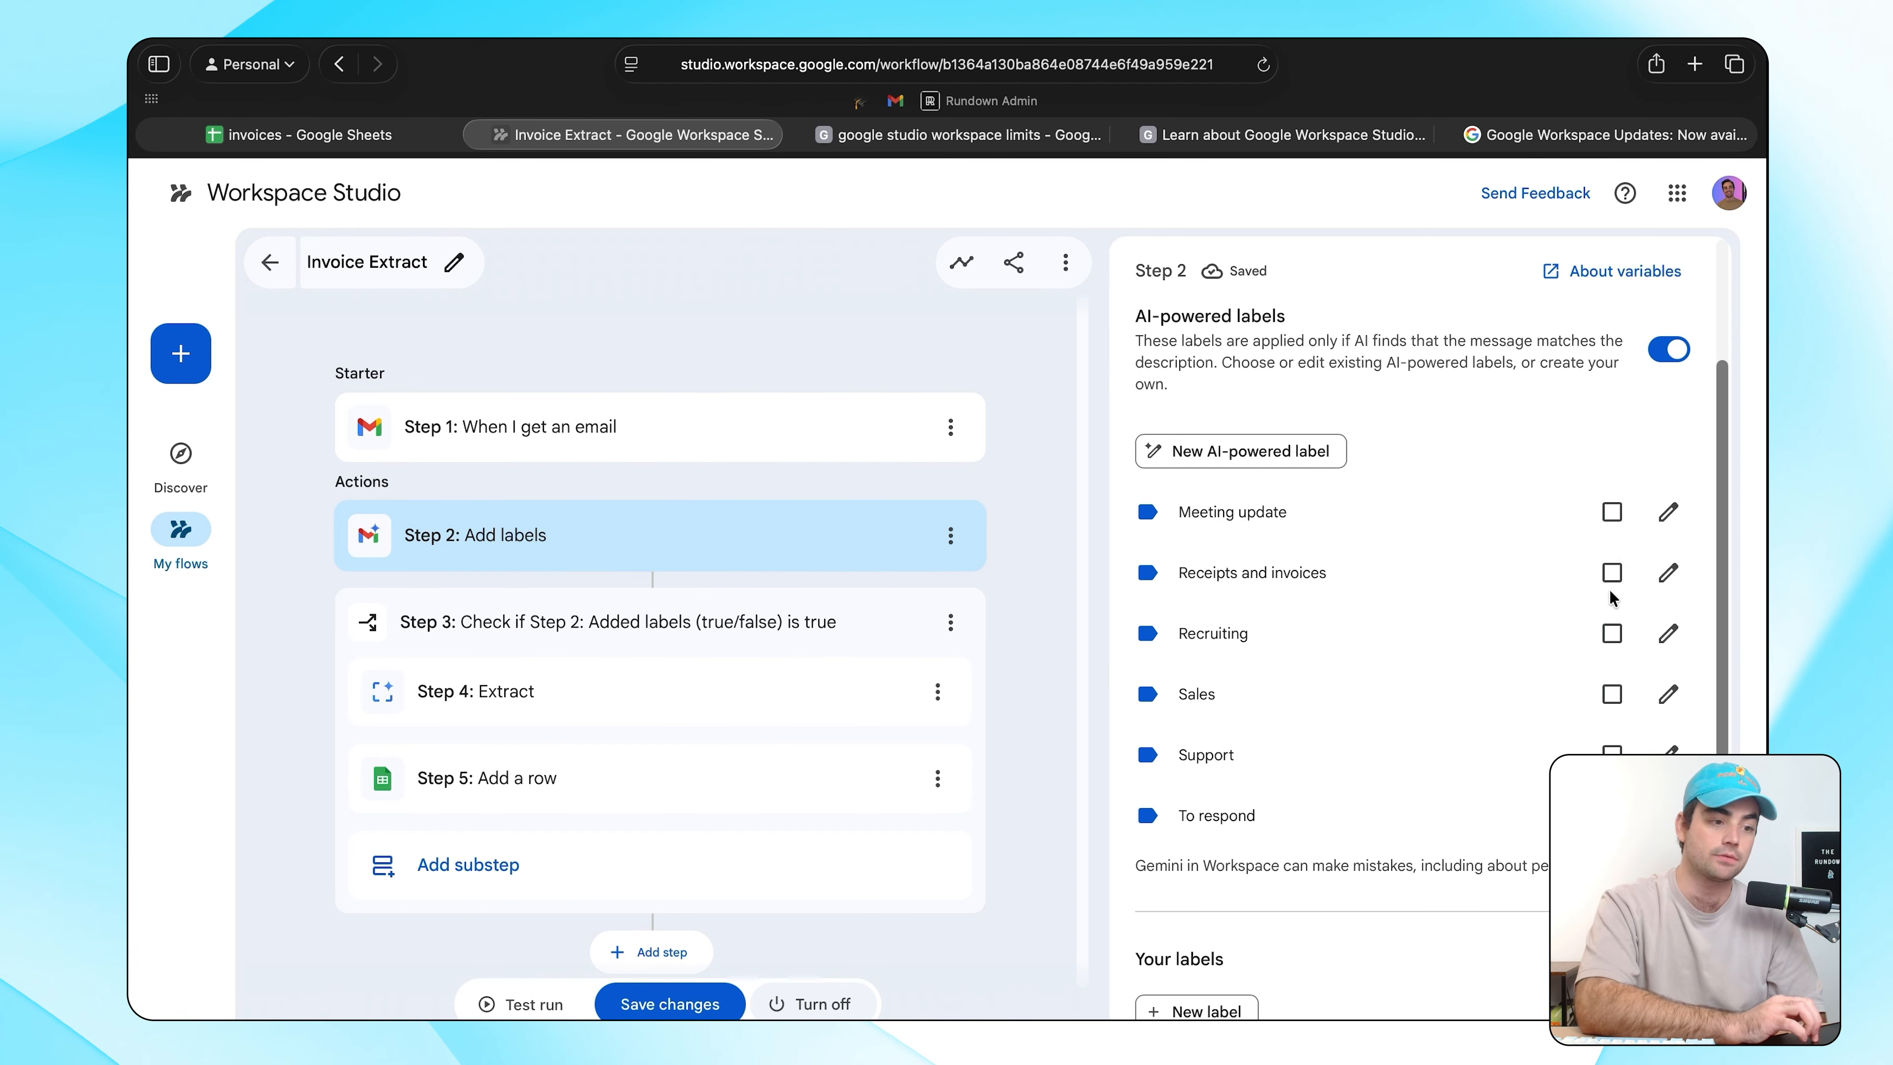
click(1611, 573)
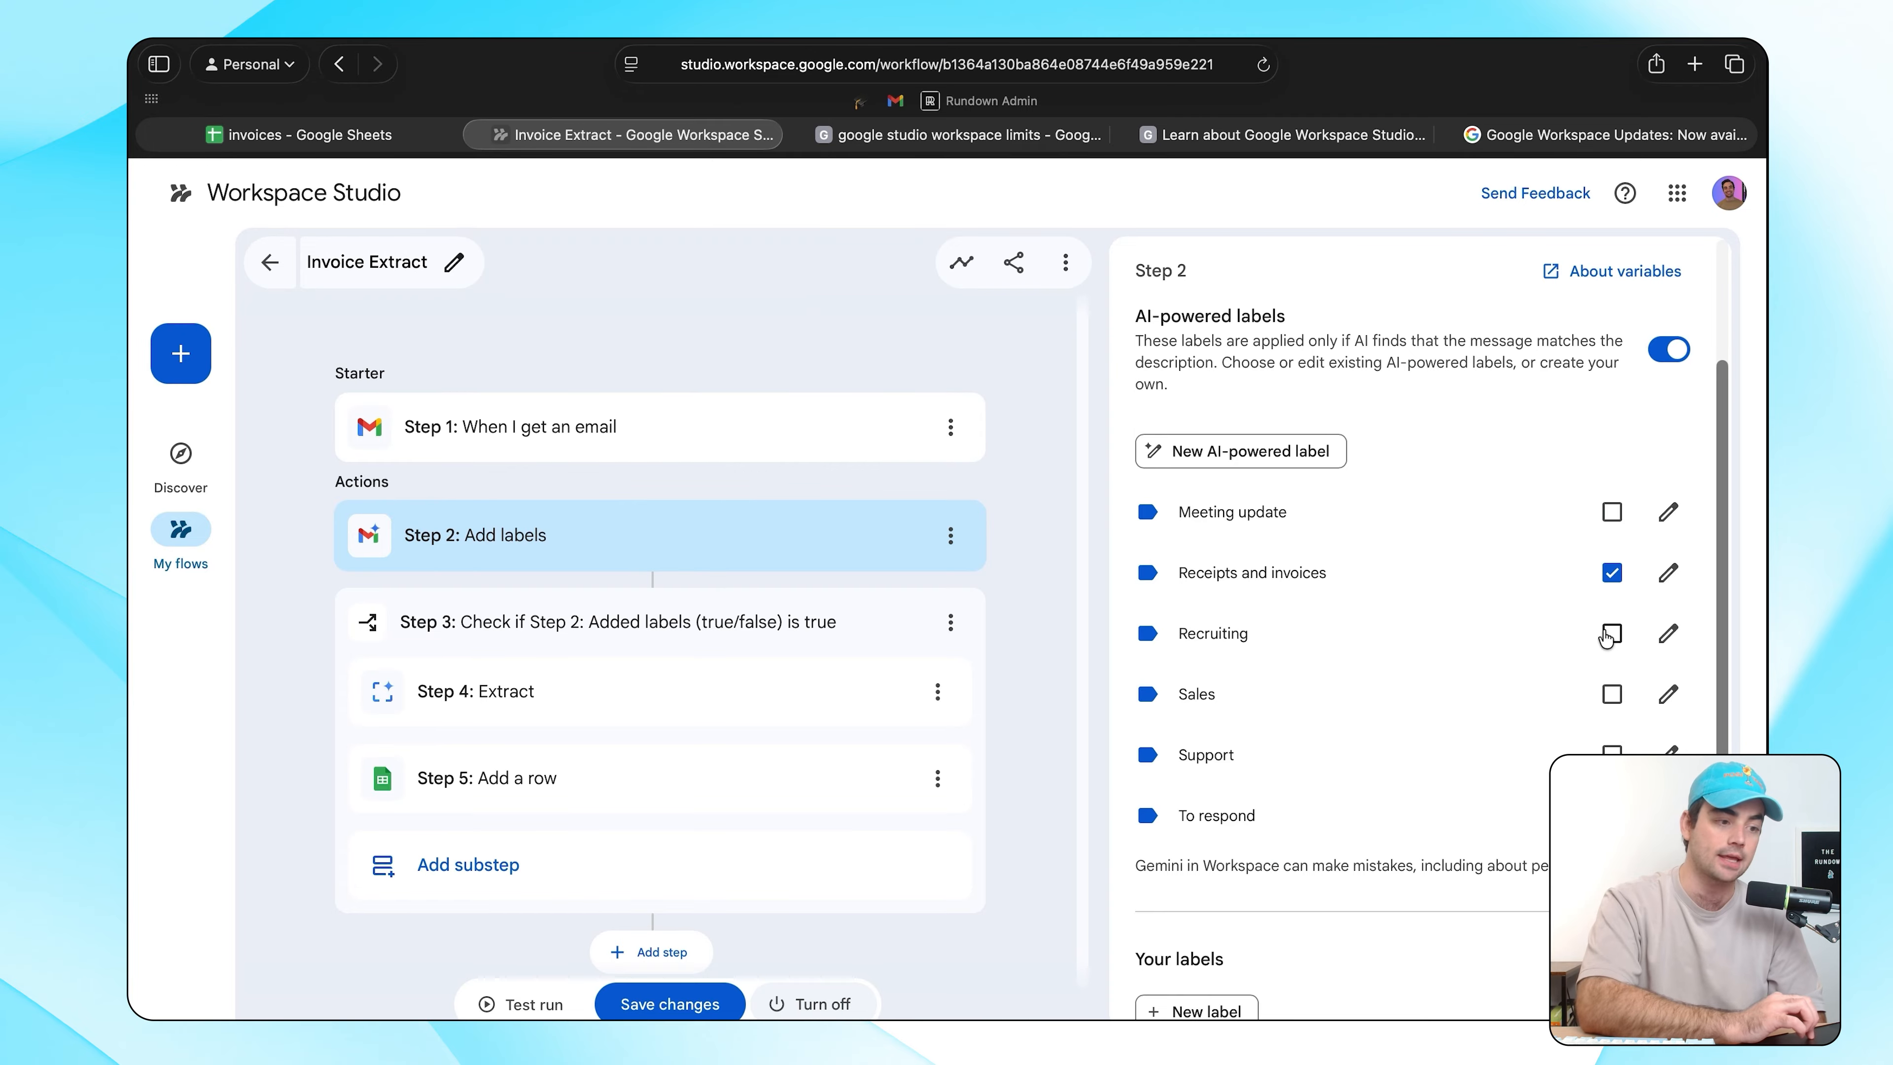
click(653, 951)
click(1279, 515)
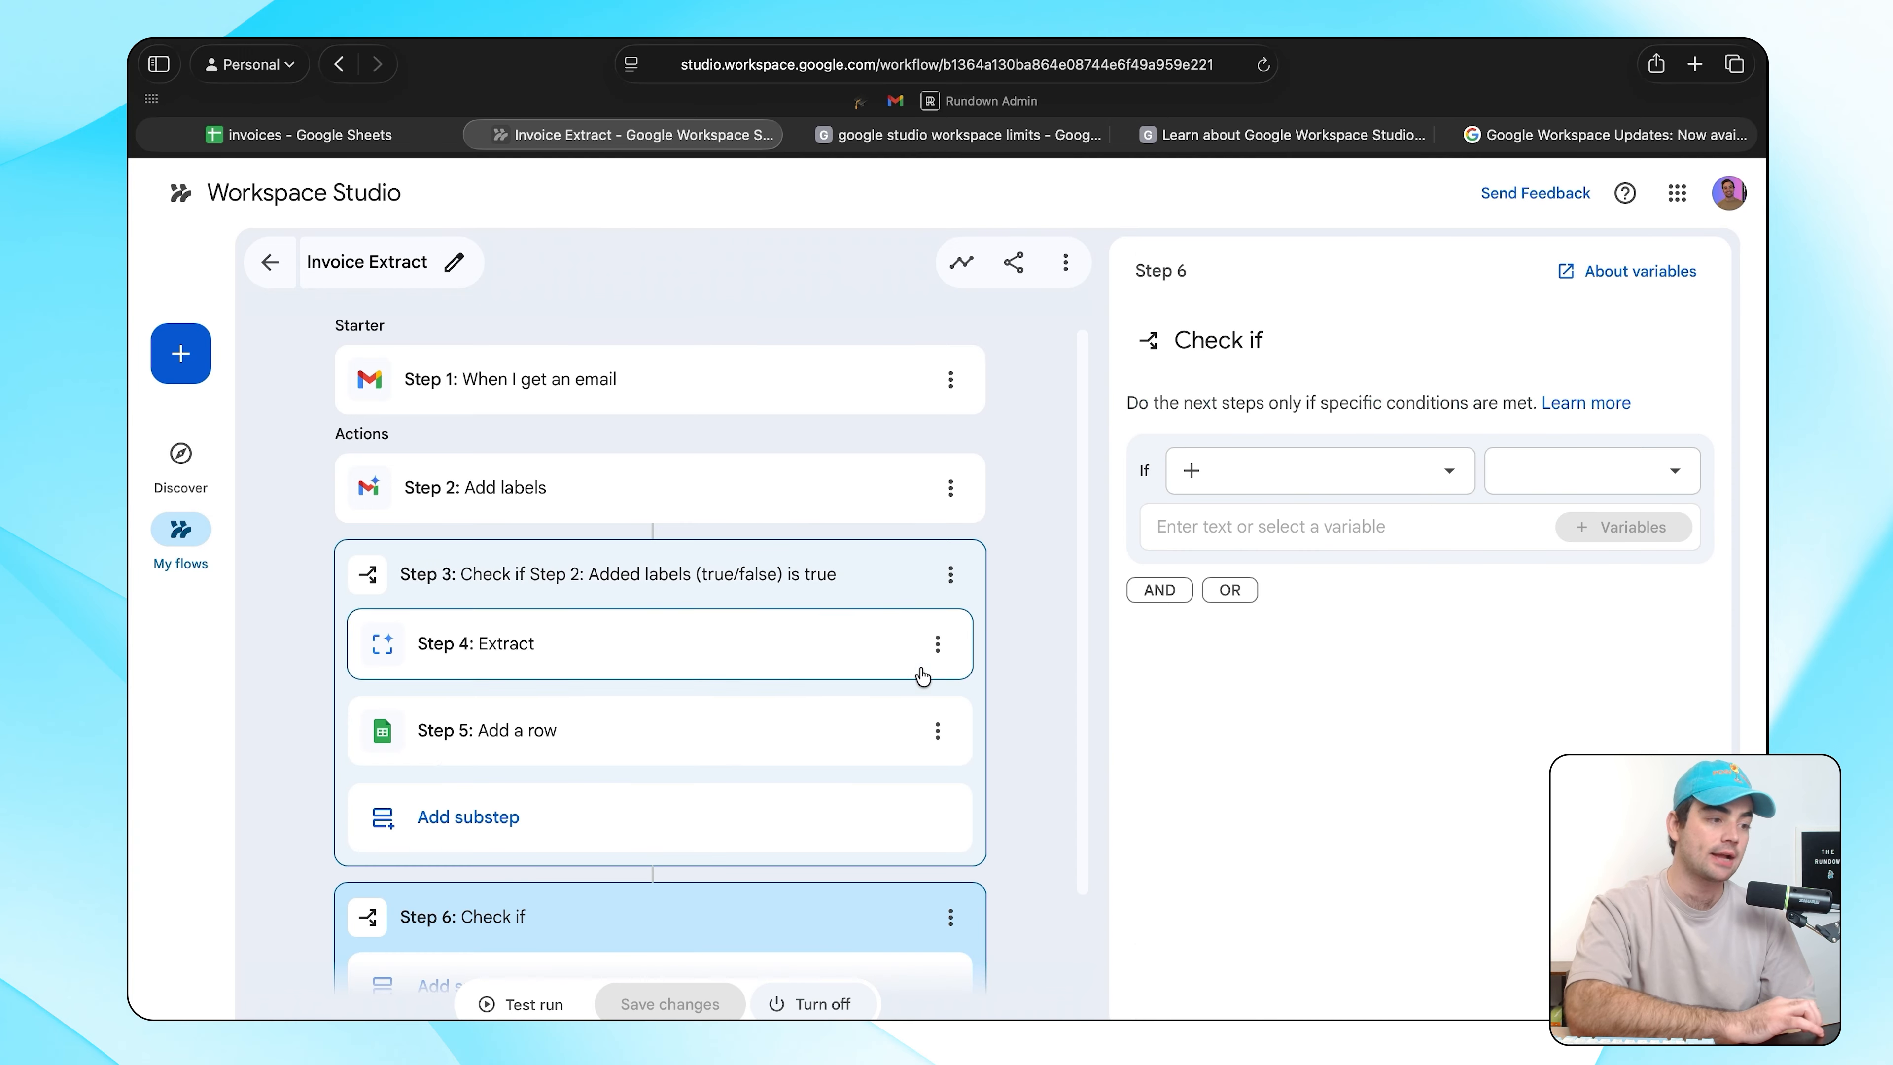
scroll(875, 744, down, 3)
click(951, 782)
click(1368, 461)
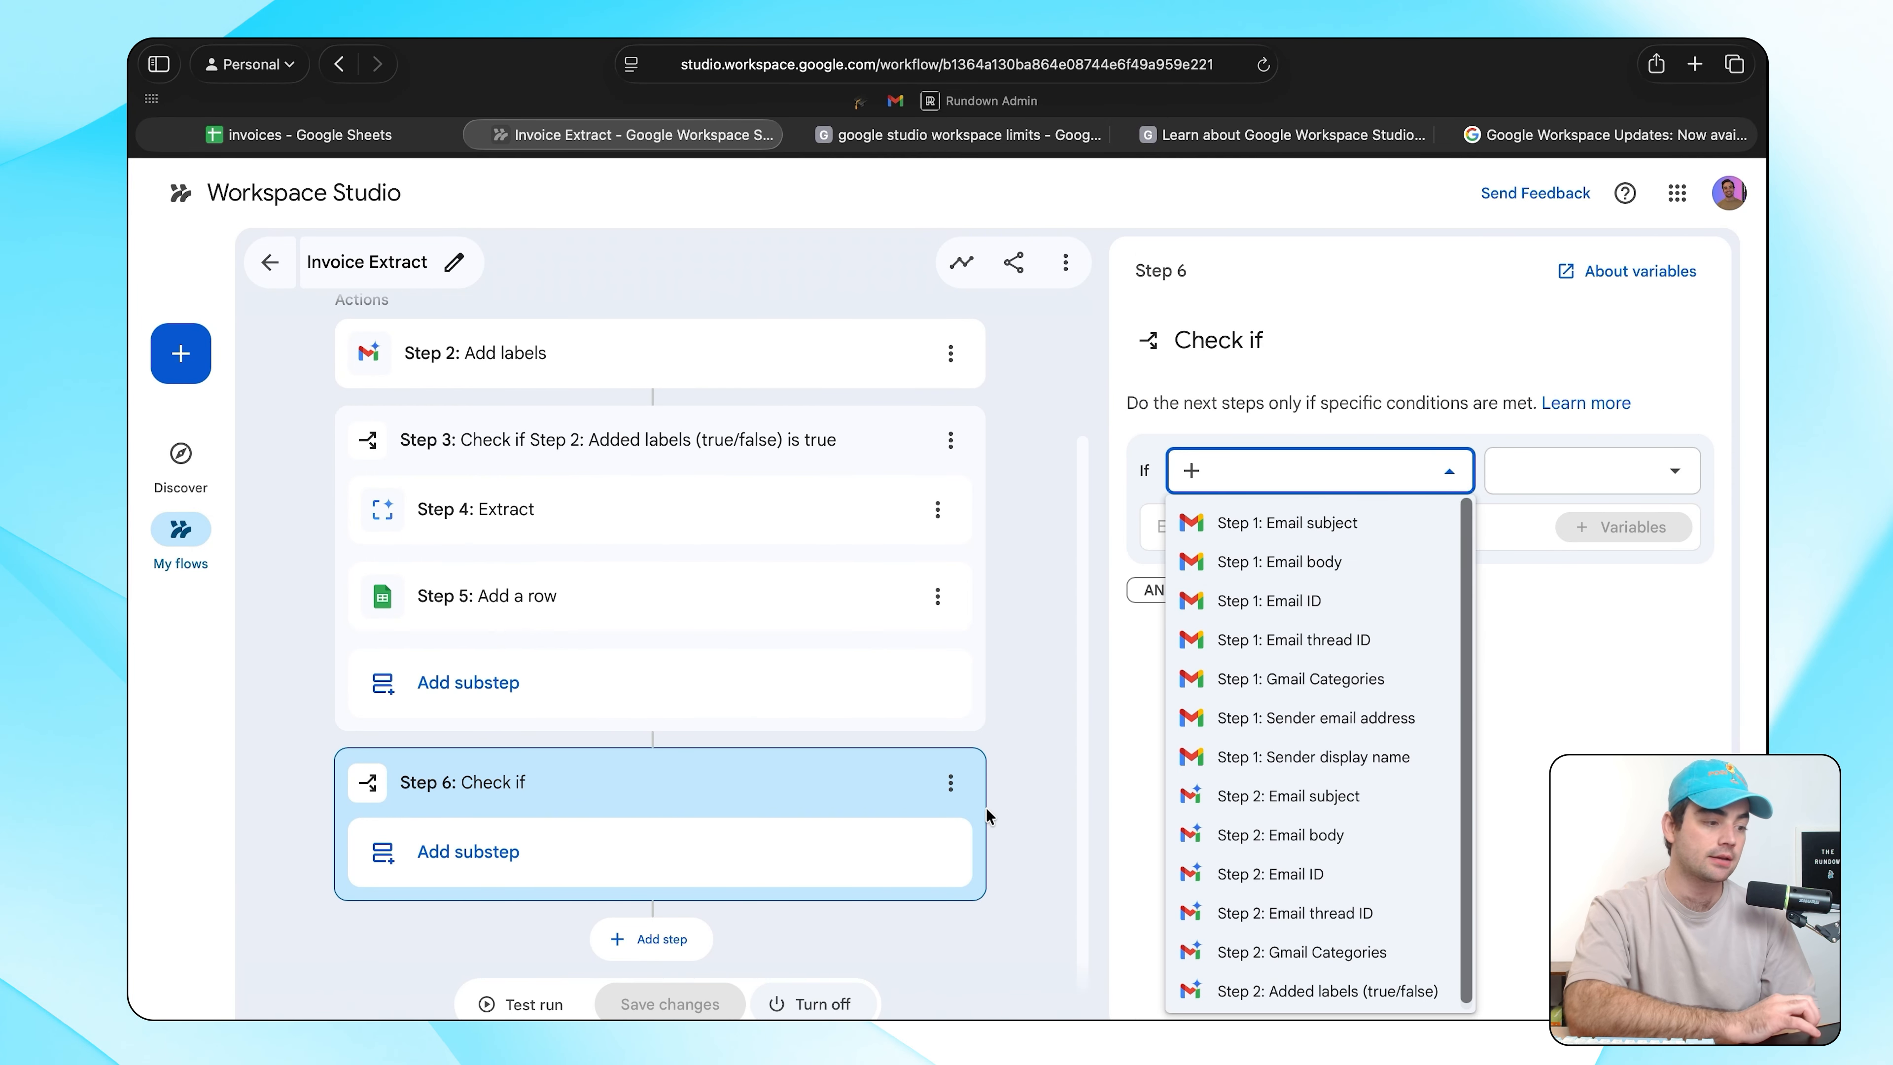
click(880, 943)
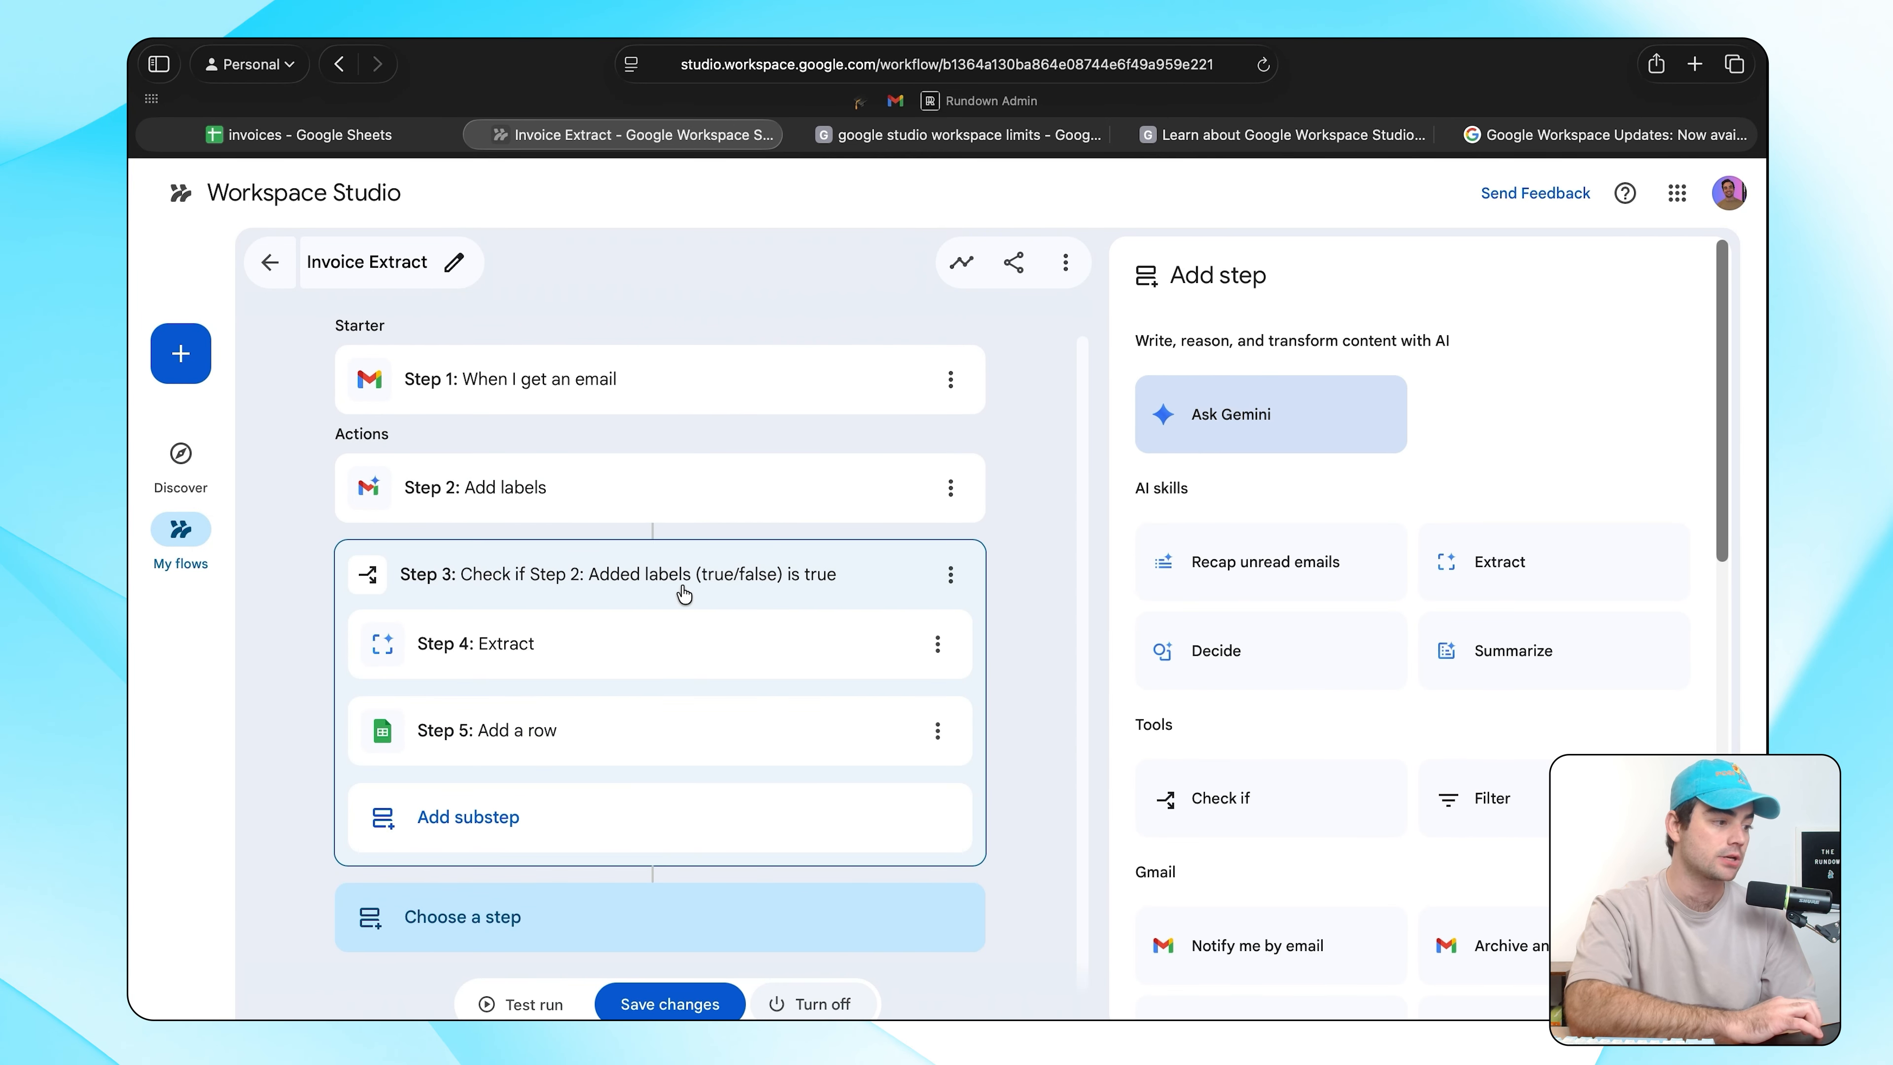
Review the condition of the existing Check if step and the custom content fields of its Extract substep.
click(684, 594)
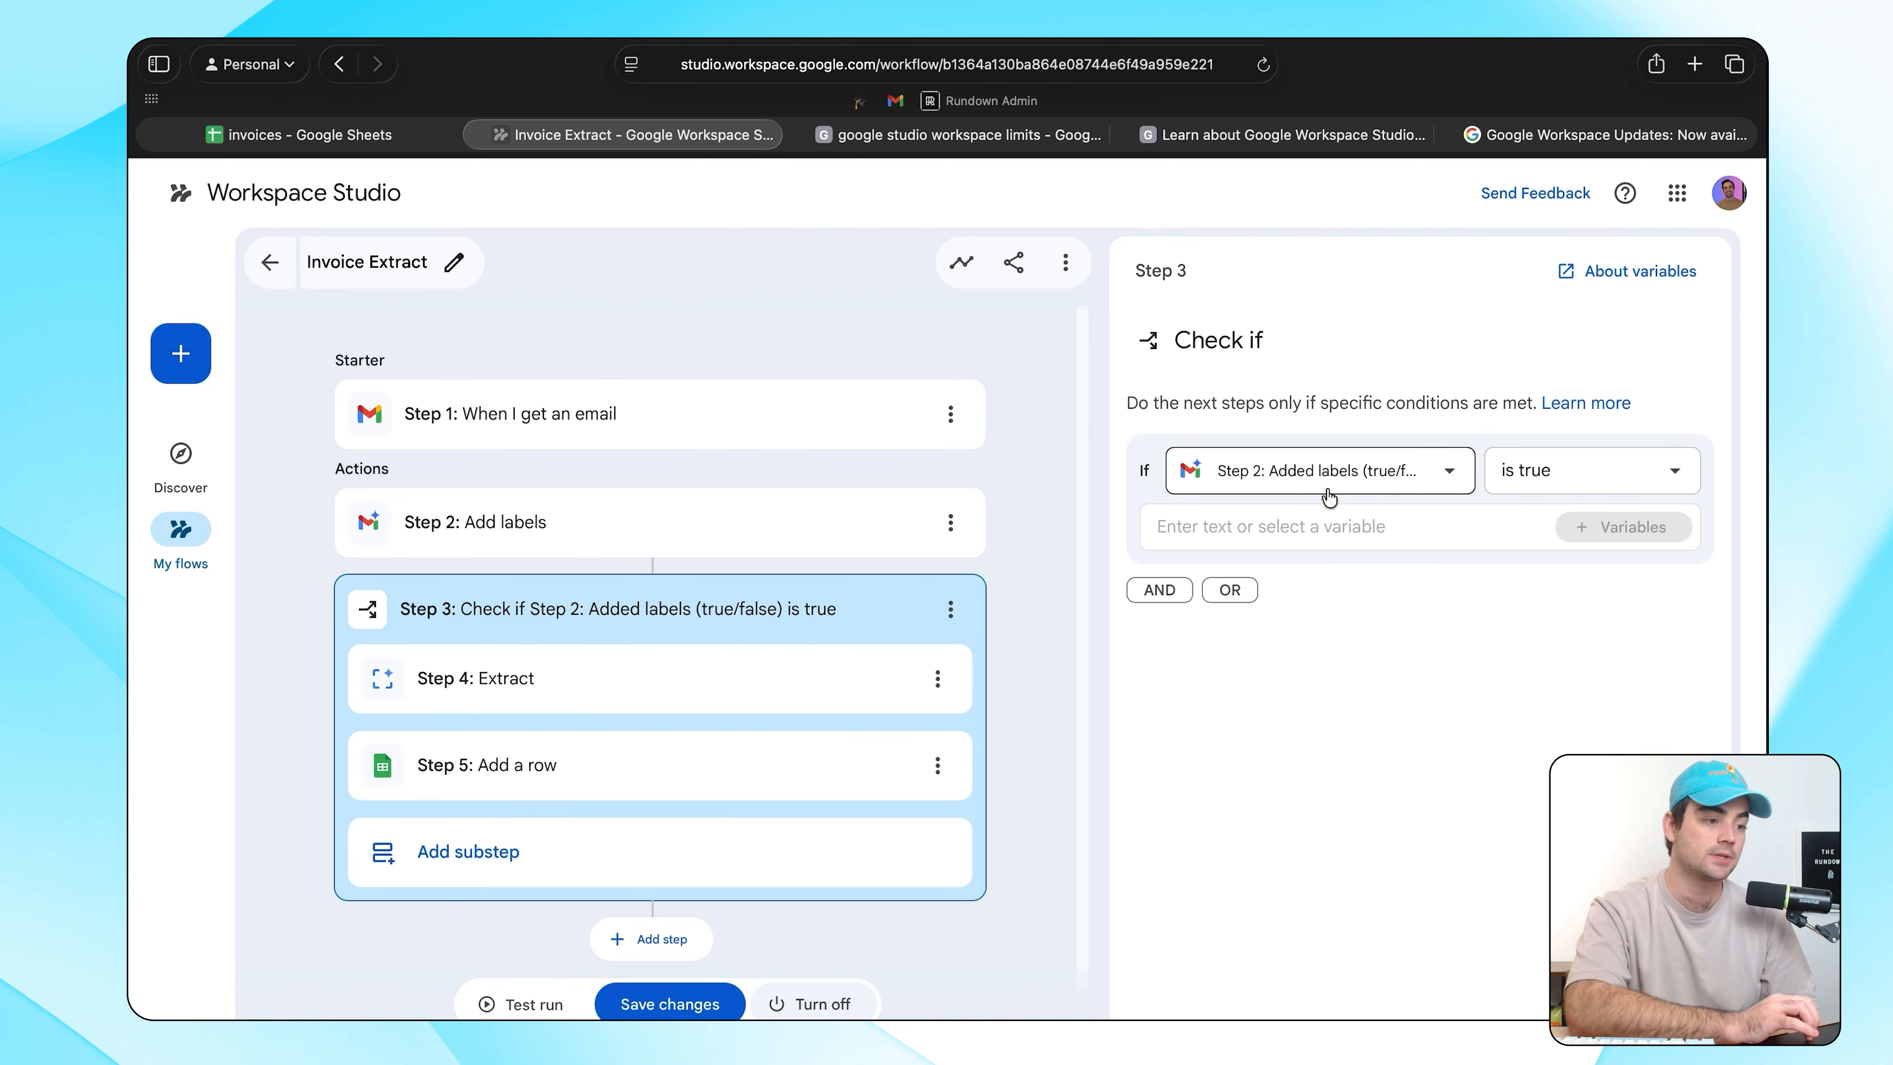
click(1338, 471)
click(1441, 471)
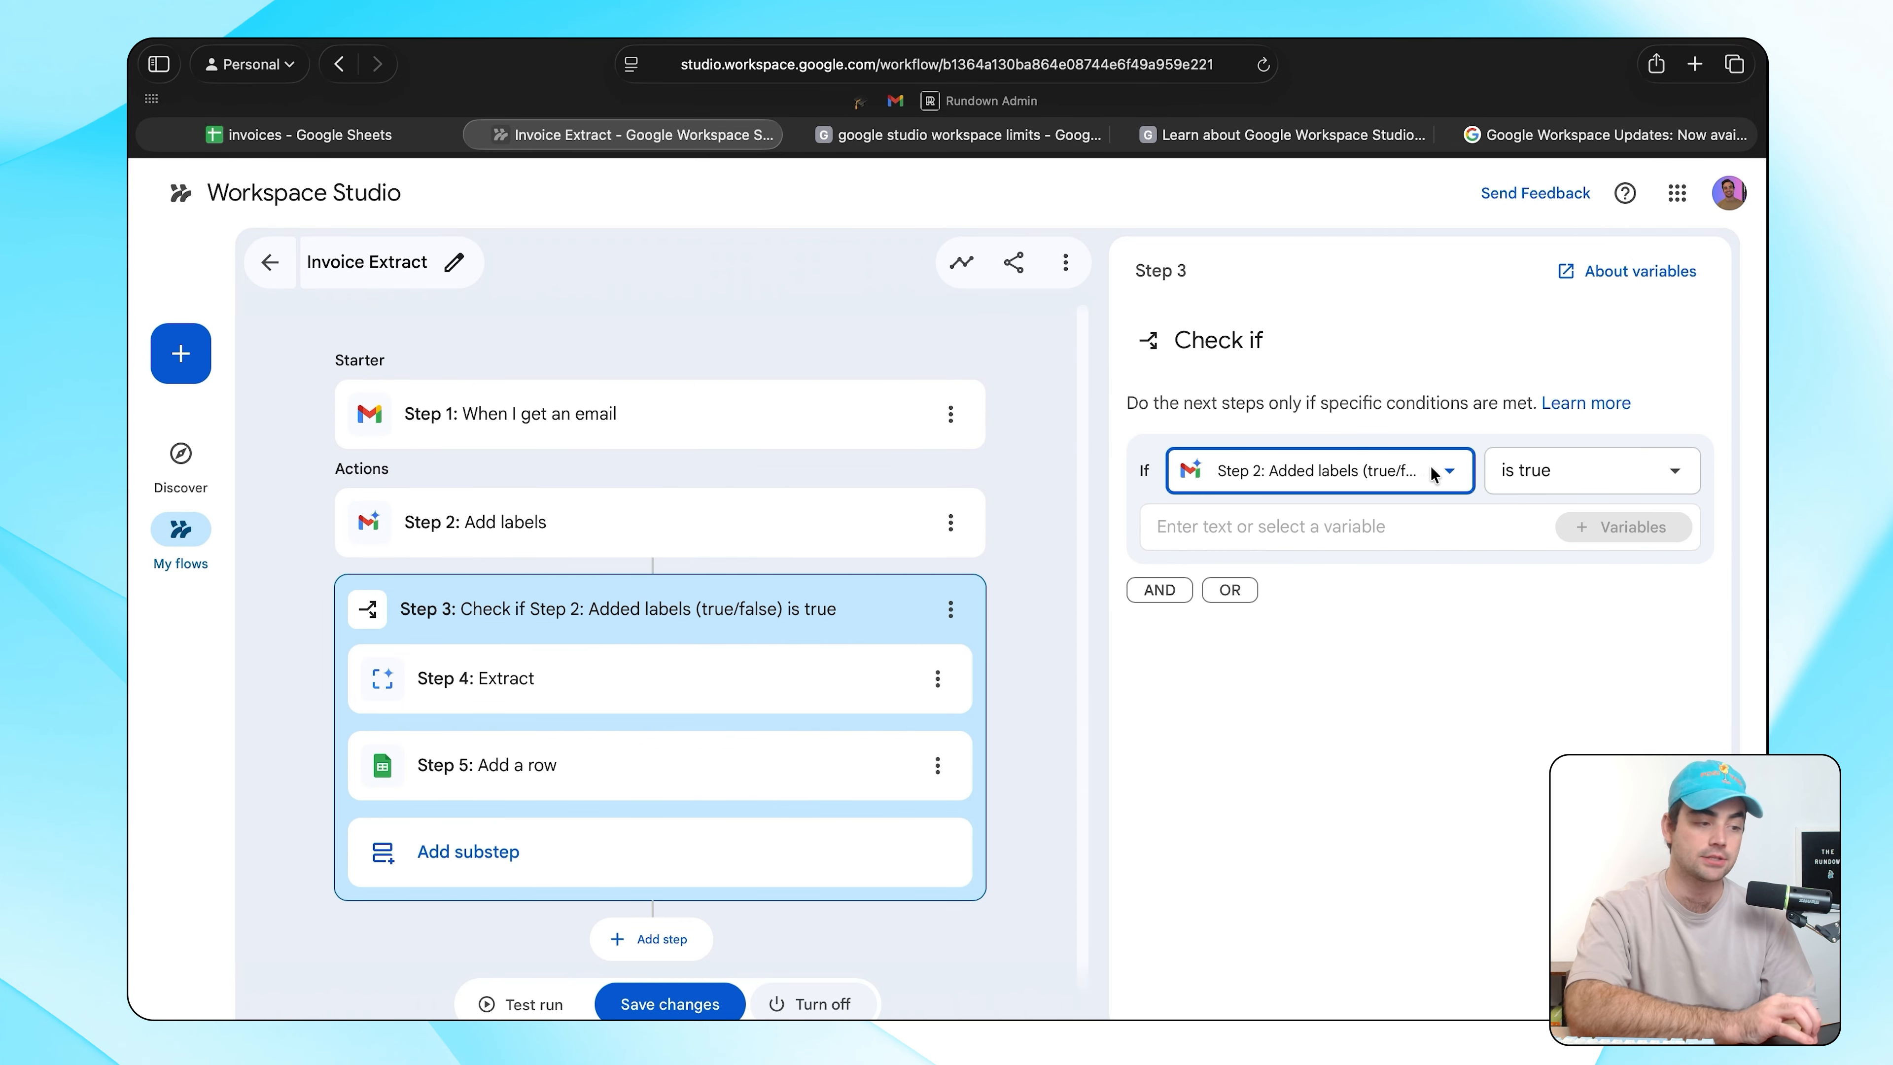
click(671, 678)
scroll(1340, 772, down, 2)
scroll(1339, 772, down, 1)
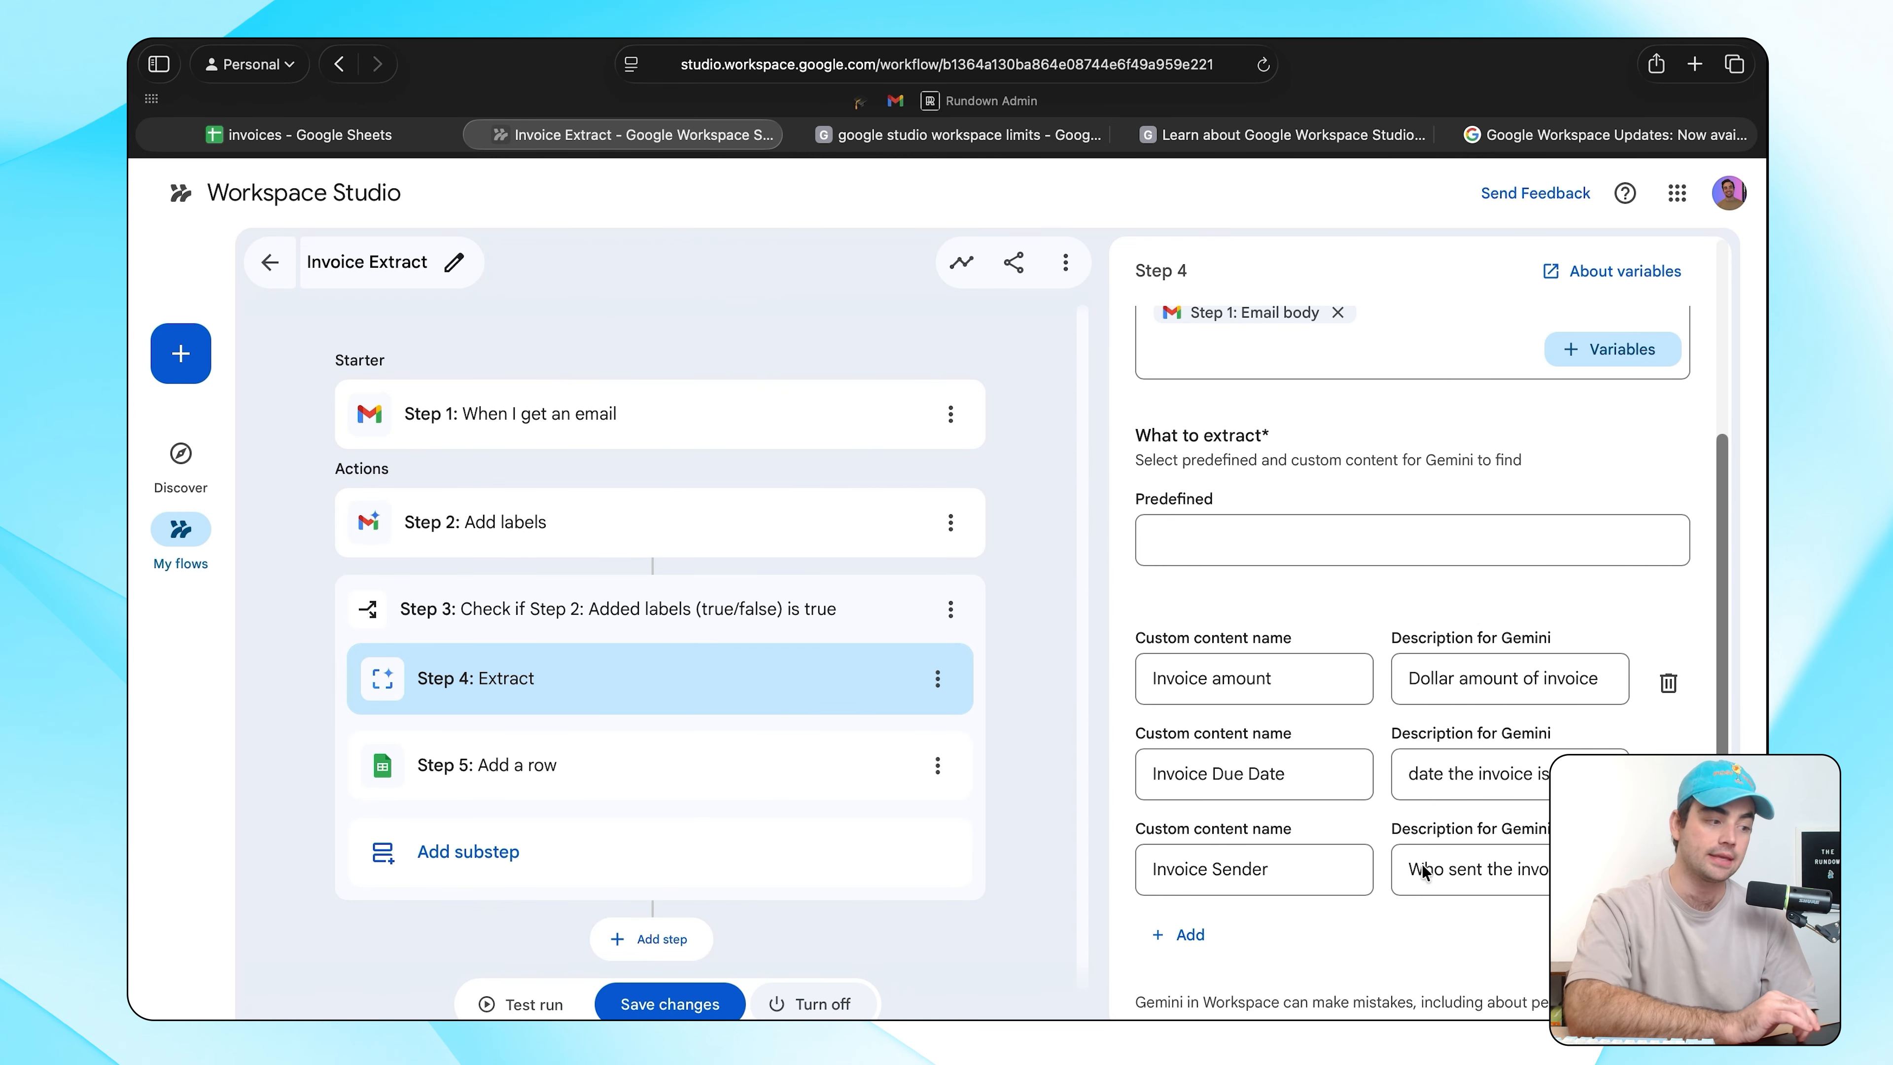
In the Add a row step, map Amount to Step 4's Invoice amount and Date to Invoice Due Date, and save the flow.
click(749, 764)
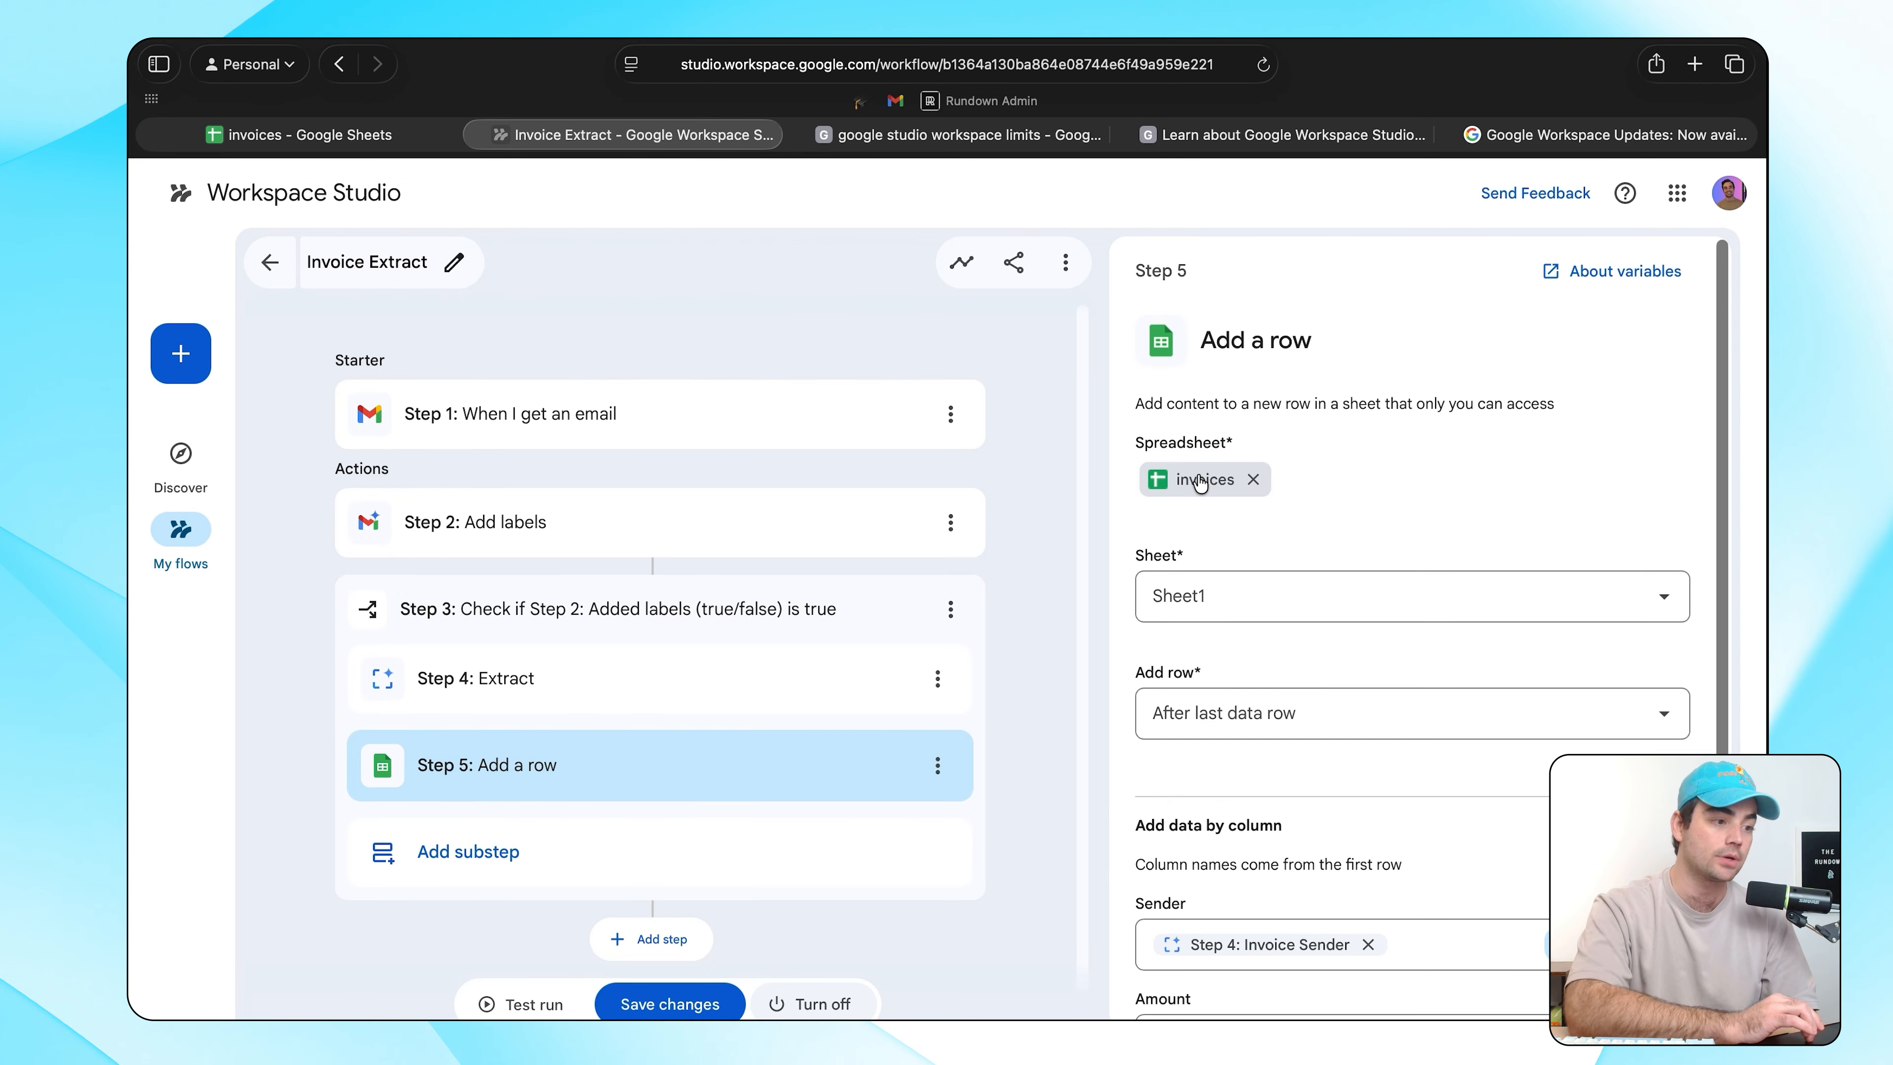
scroll(1200, 522, down, 3)
scroll(1222, 448, up, 3)
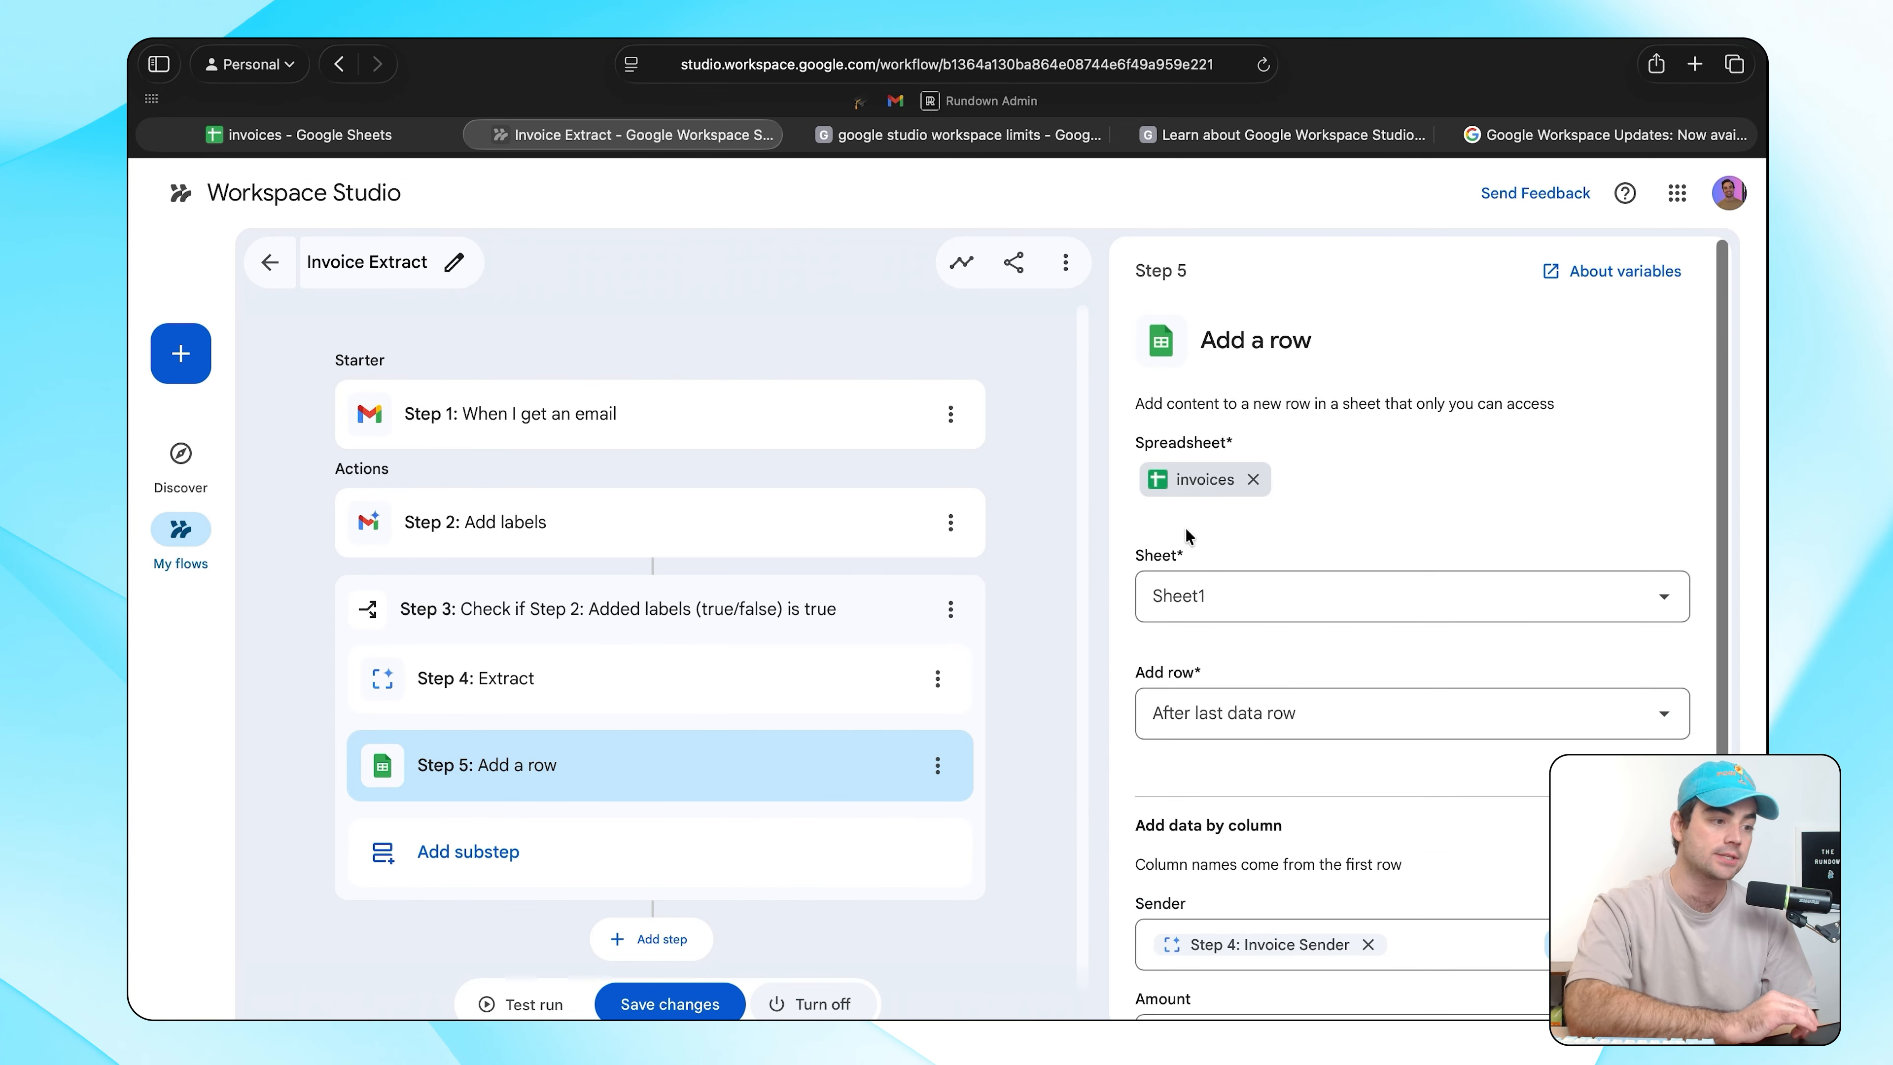
scroll(1187, 535, down, 3)
click(1330, 879)
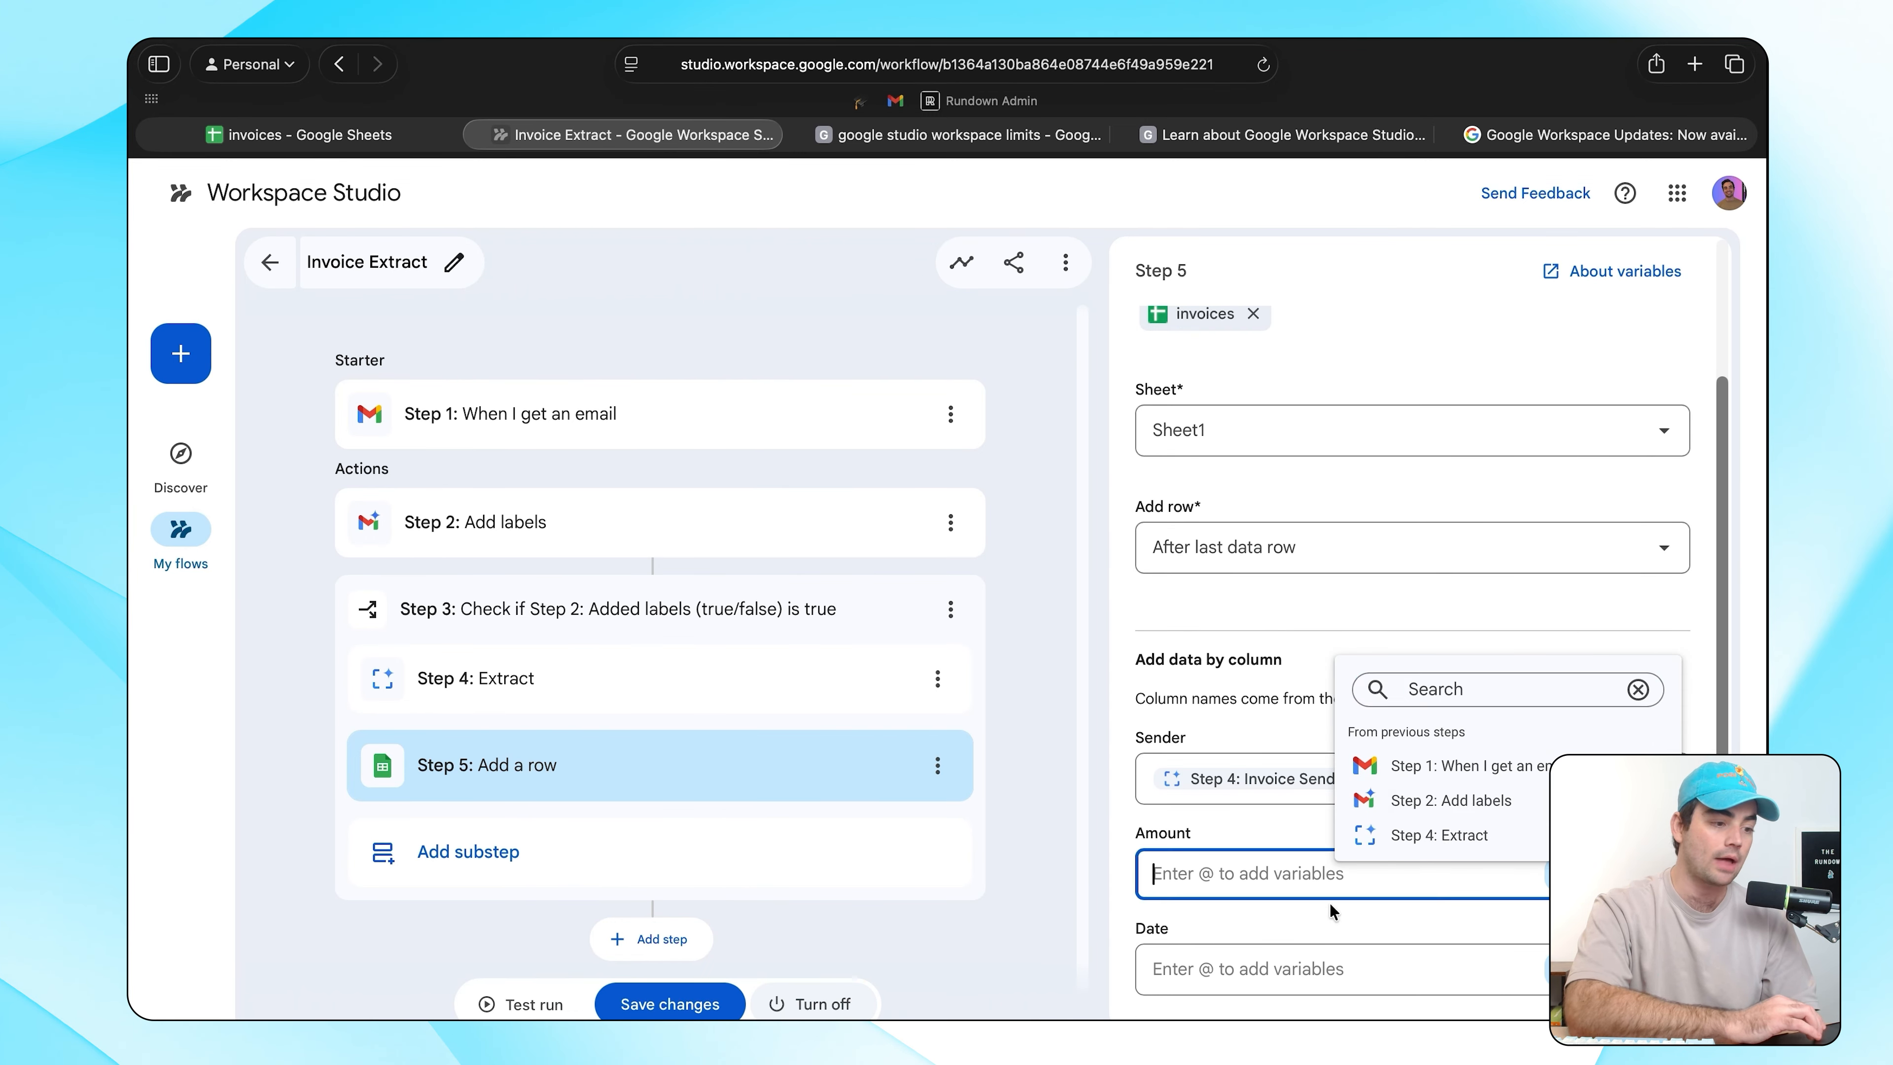
key(Escape)
text(@)
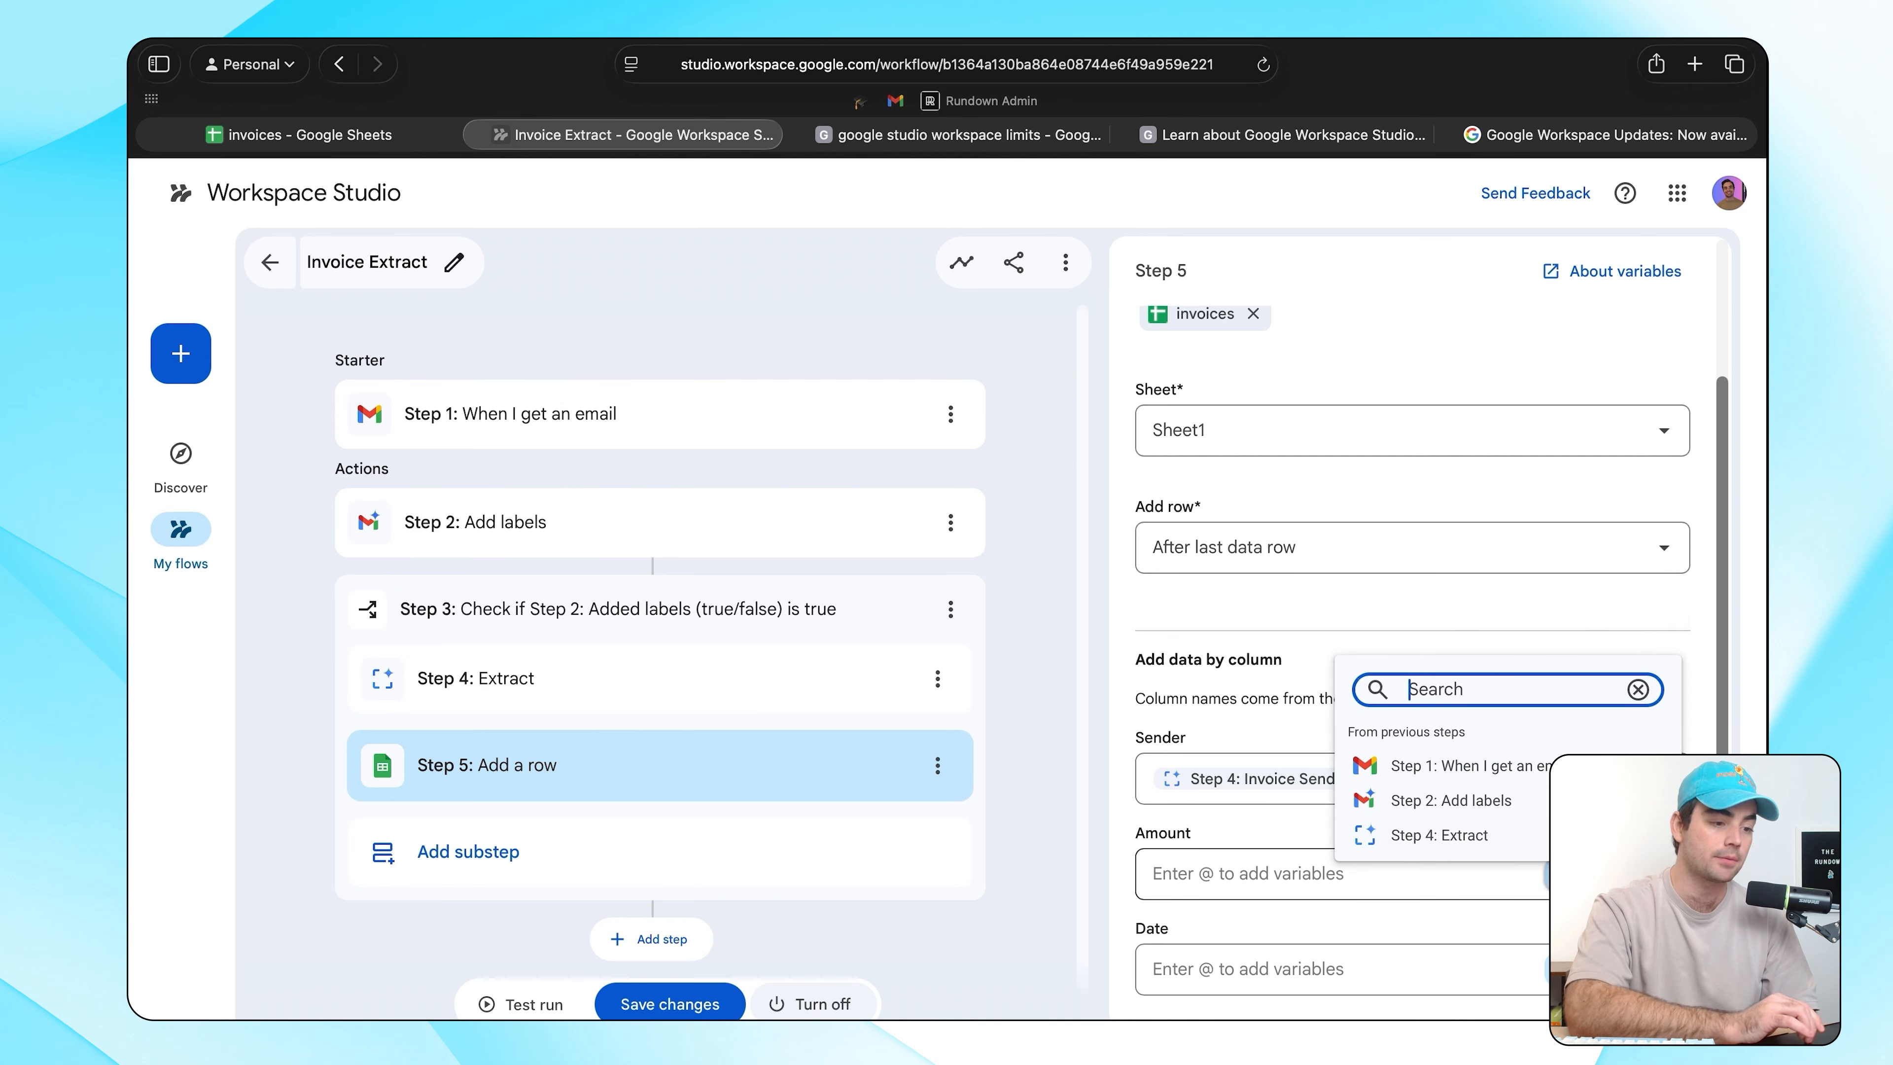
click(1483, 835)
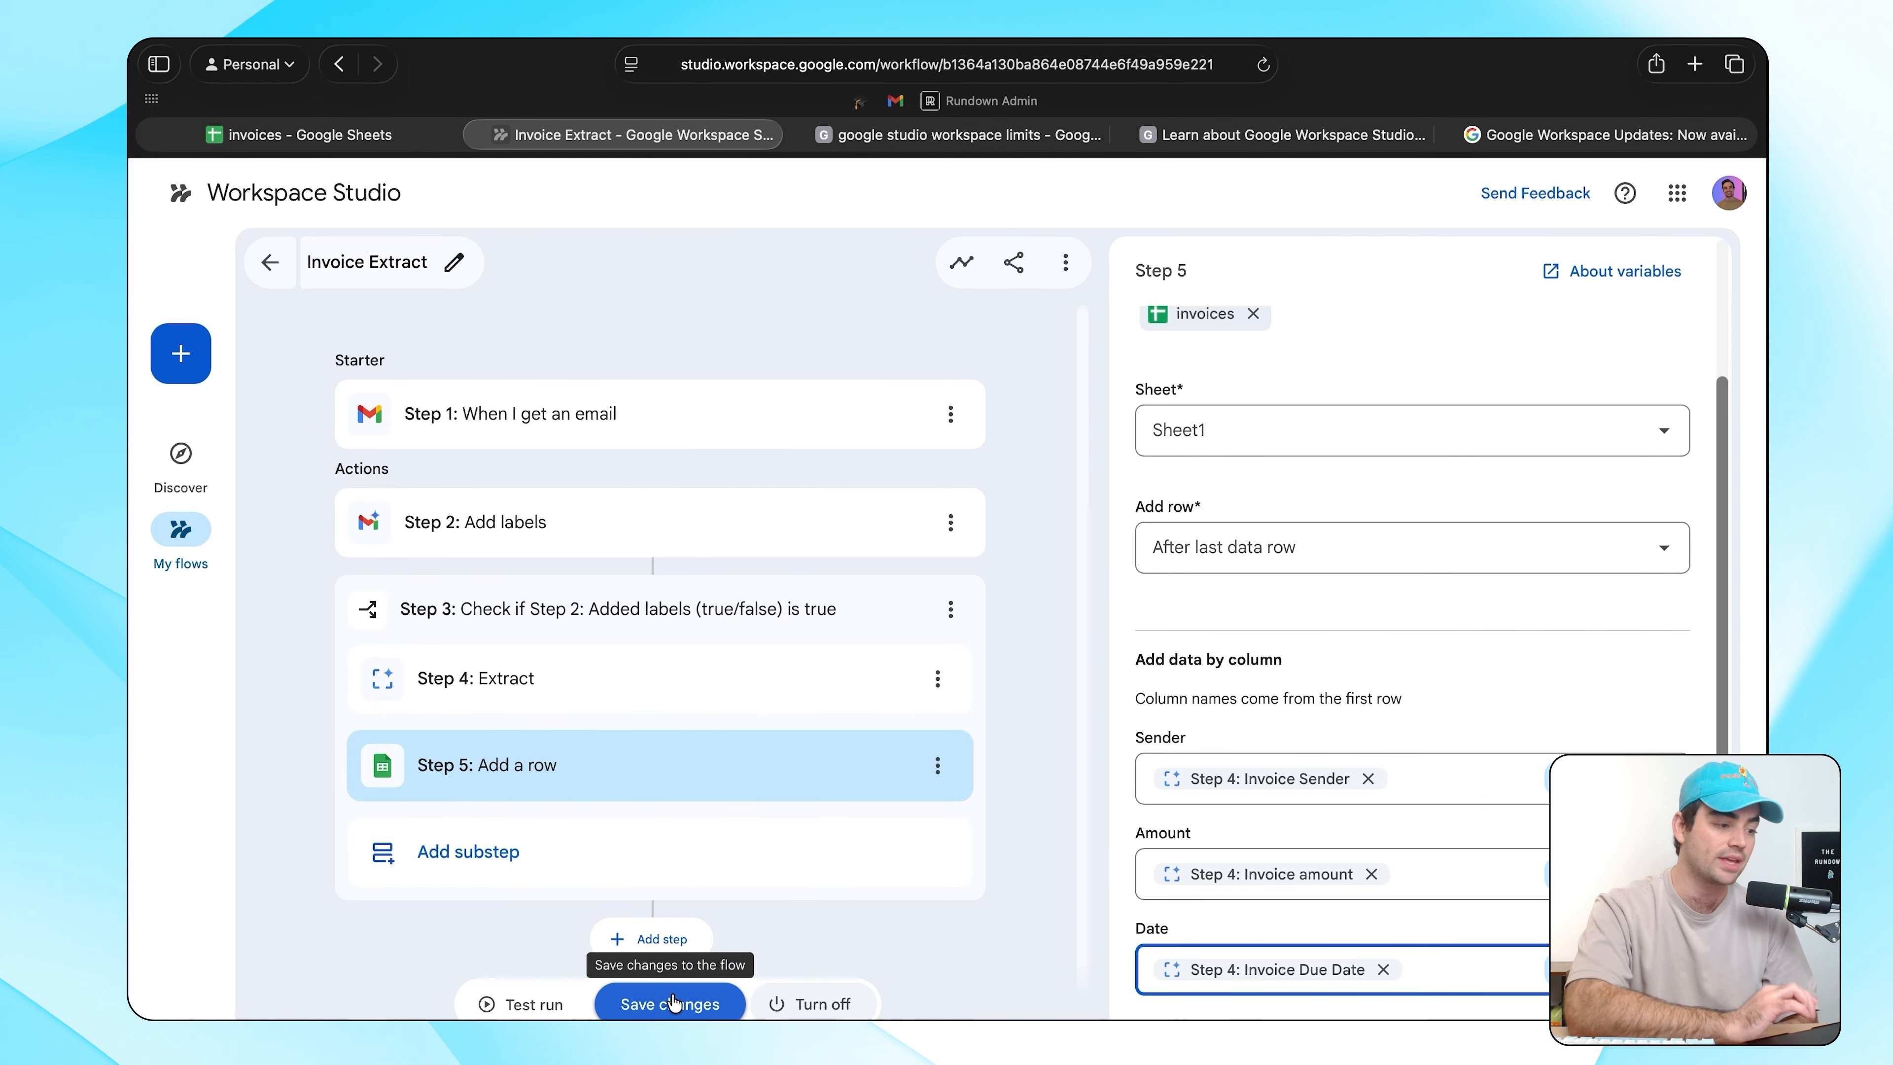
click(671, 1003)
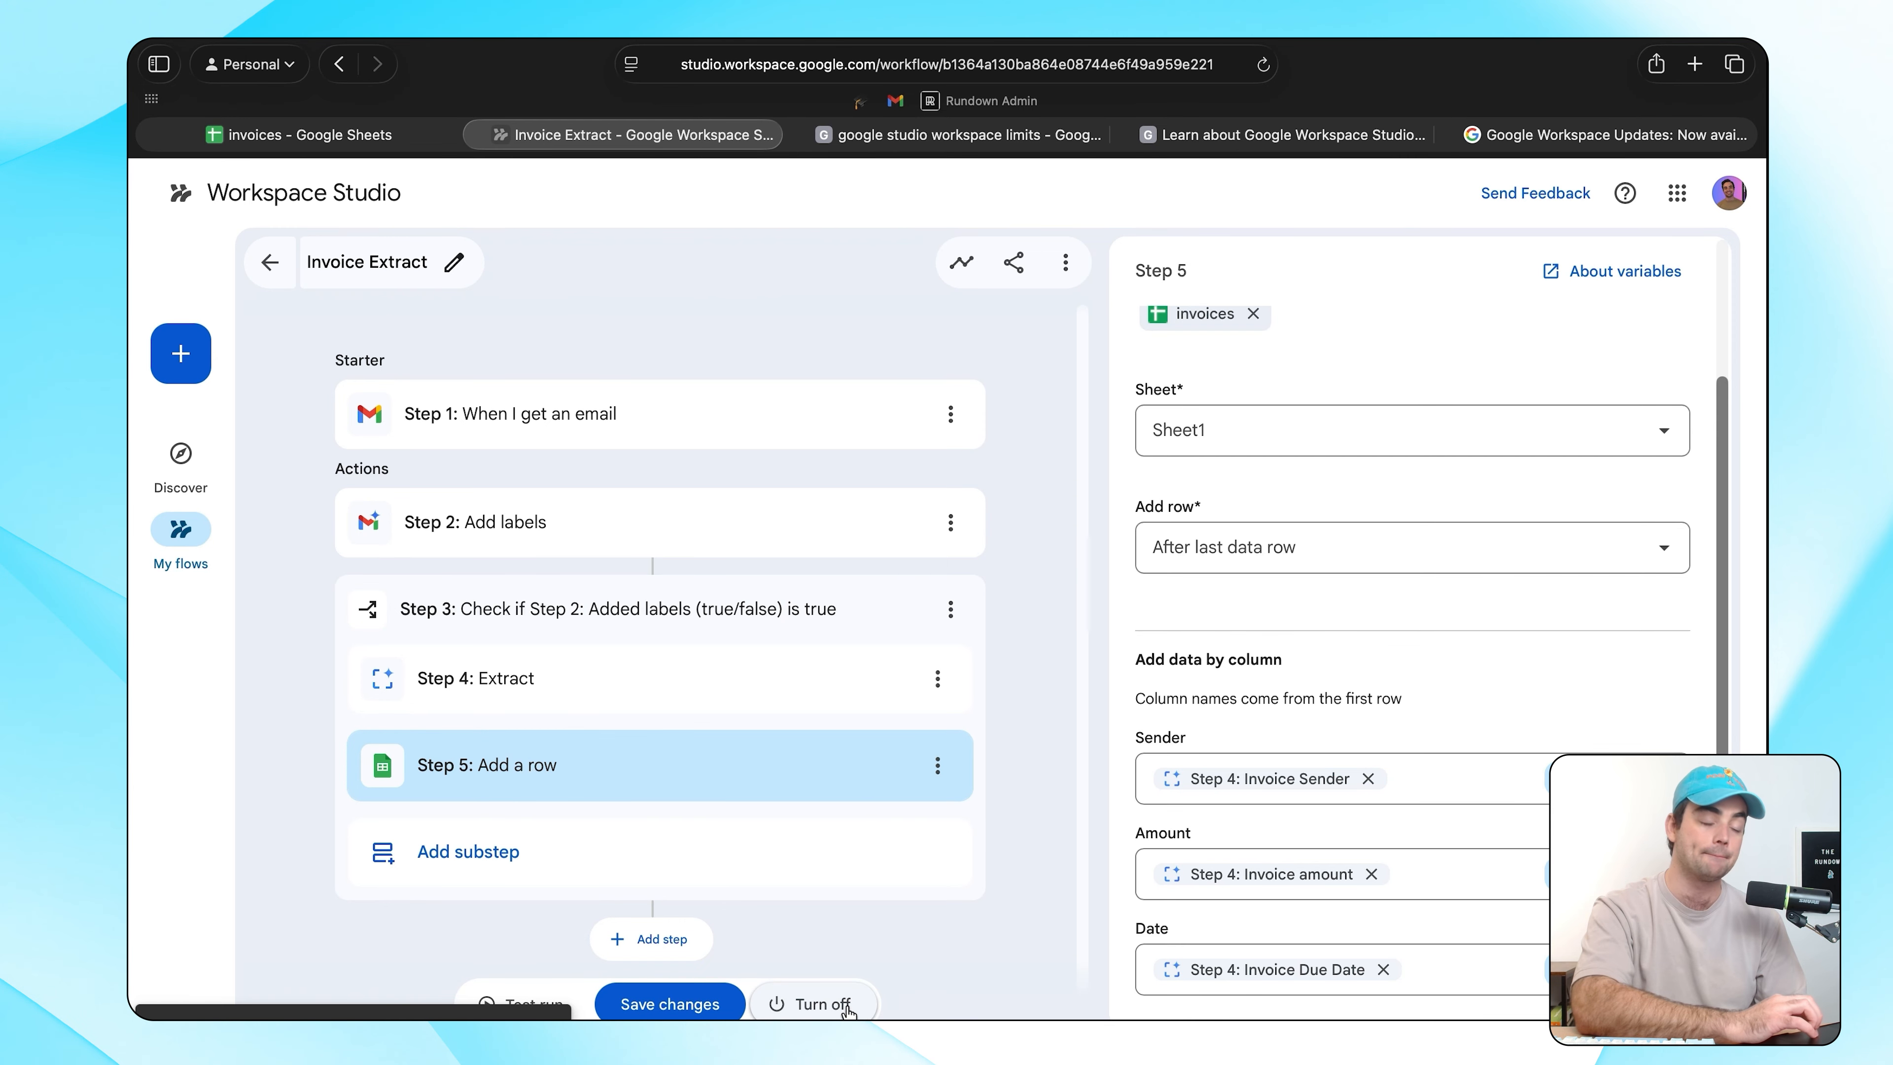
Inspect the Invoice Extract run in the flow's activity log and view the "invoice sent" email in Gmail.
click(962, 262)
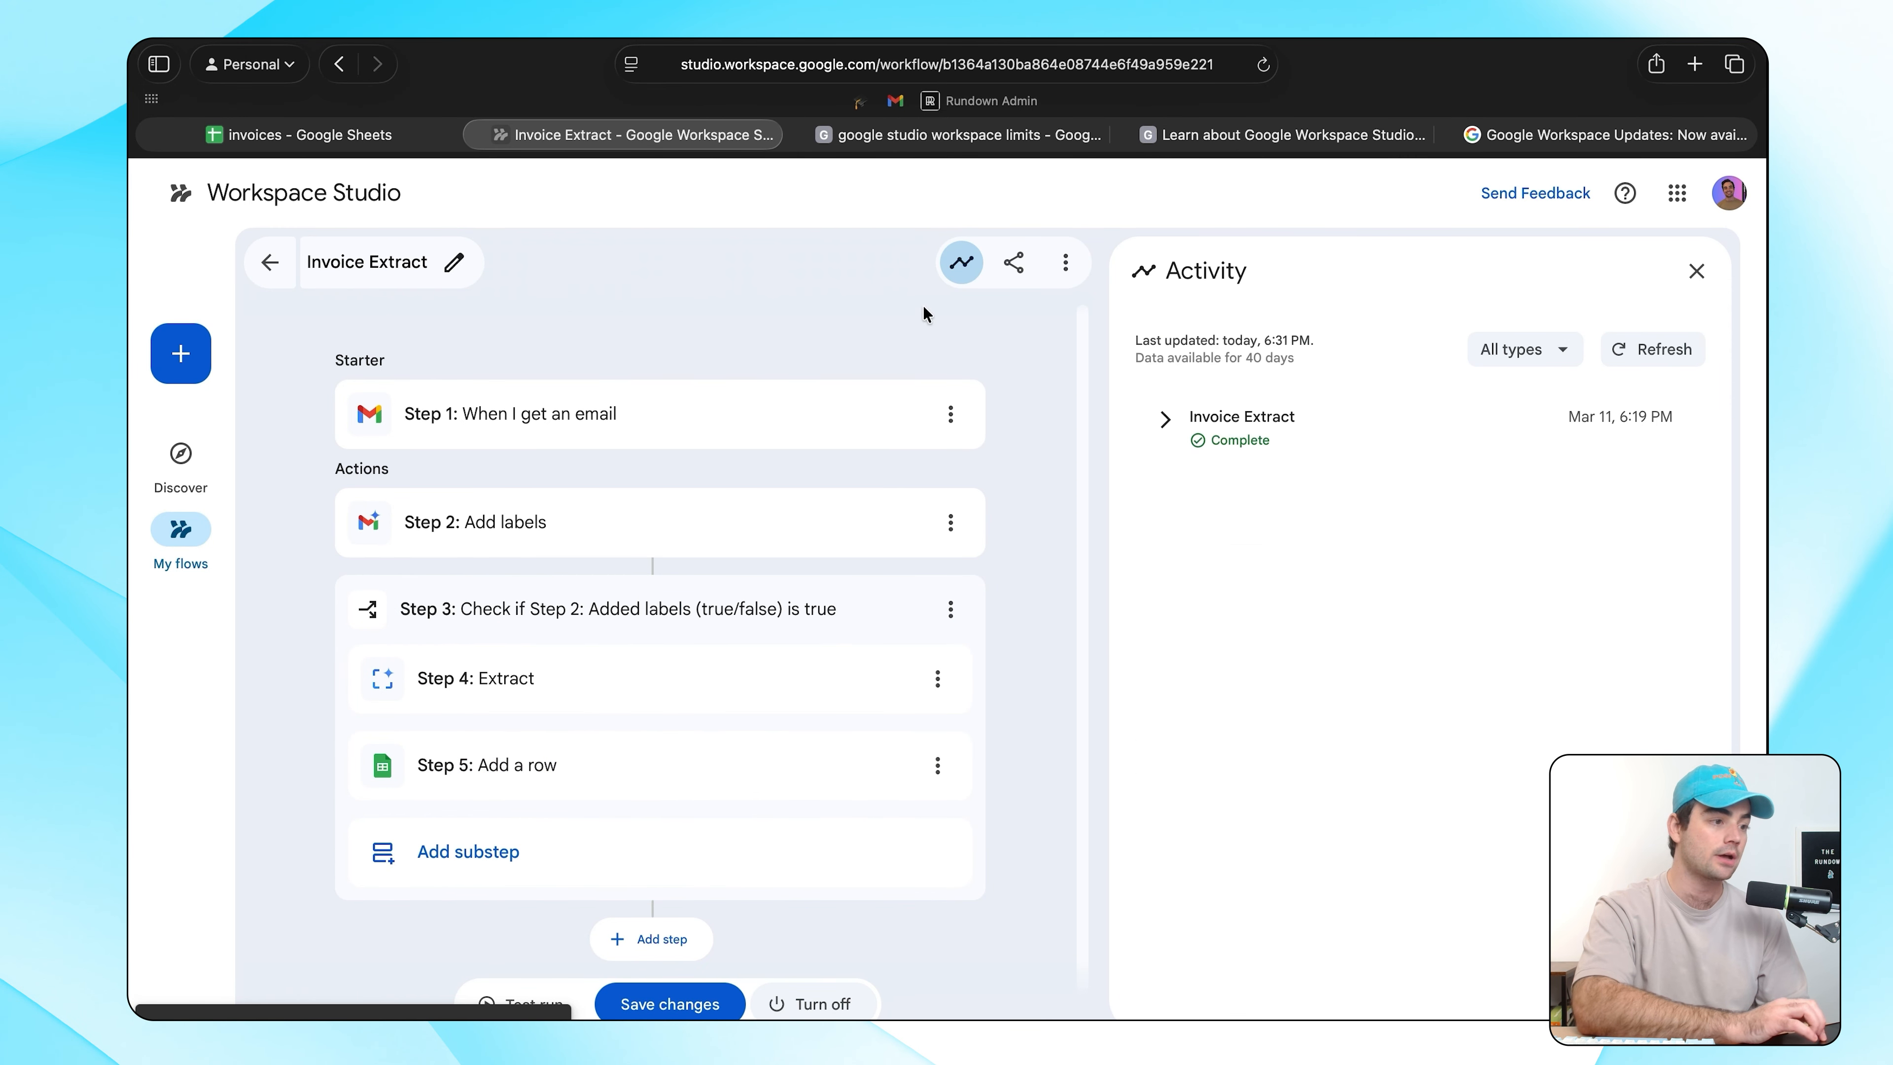
click(1283, 403)
scroll(1331, 719, down, 3)
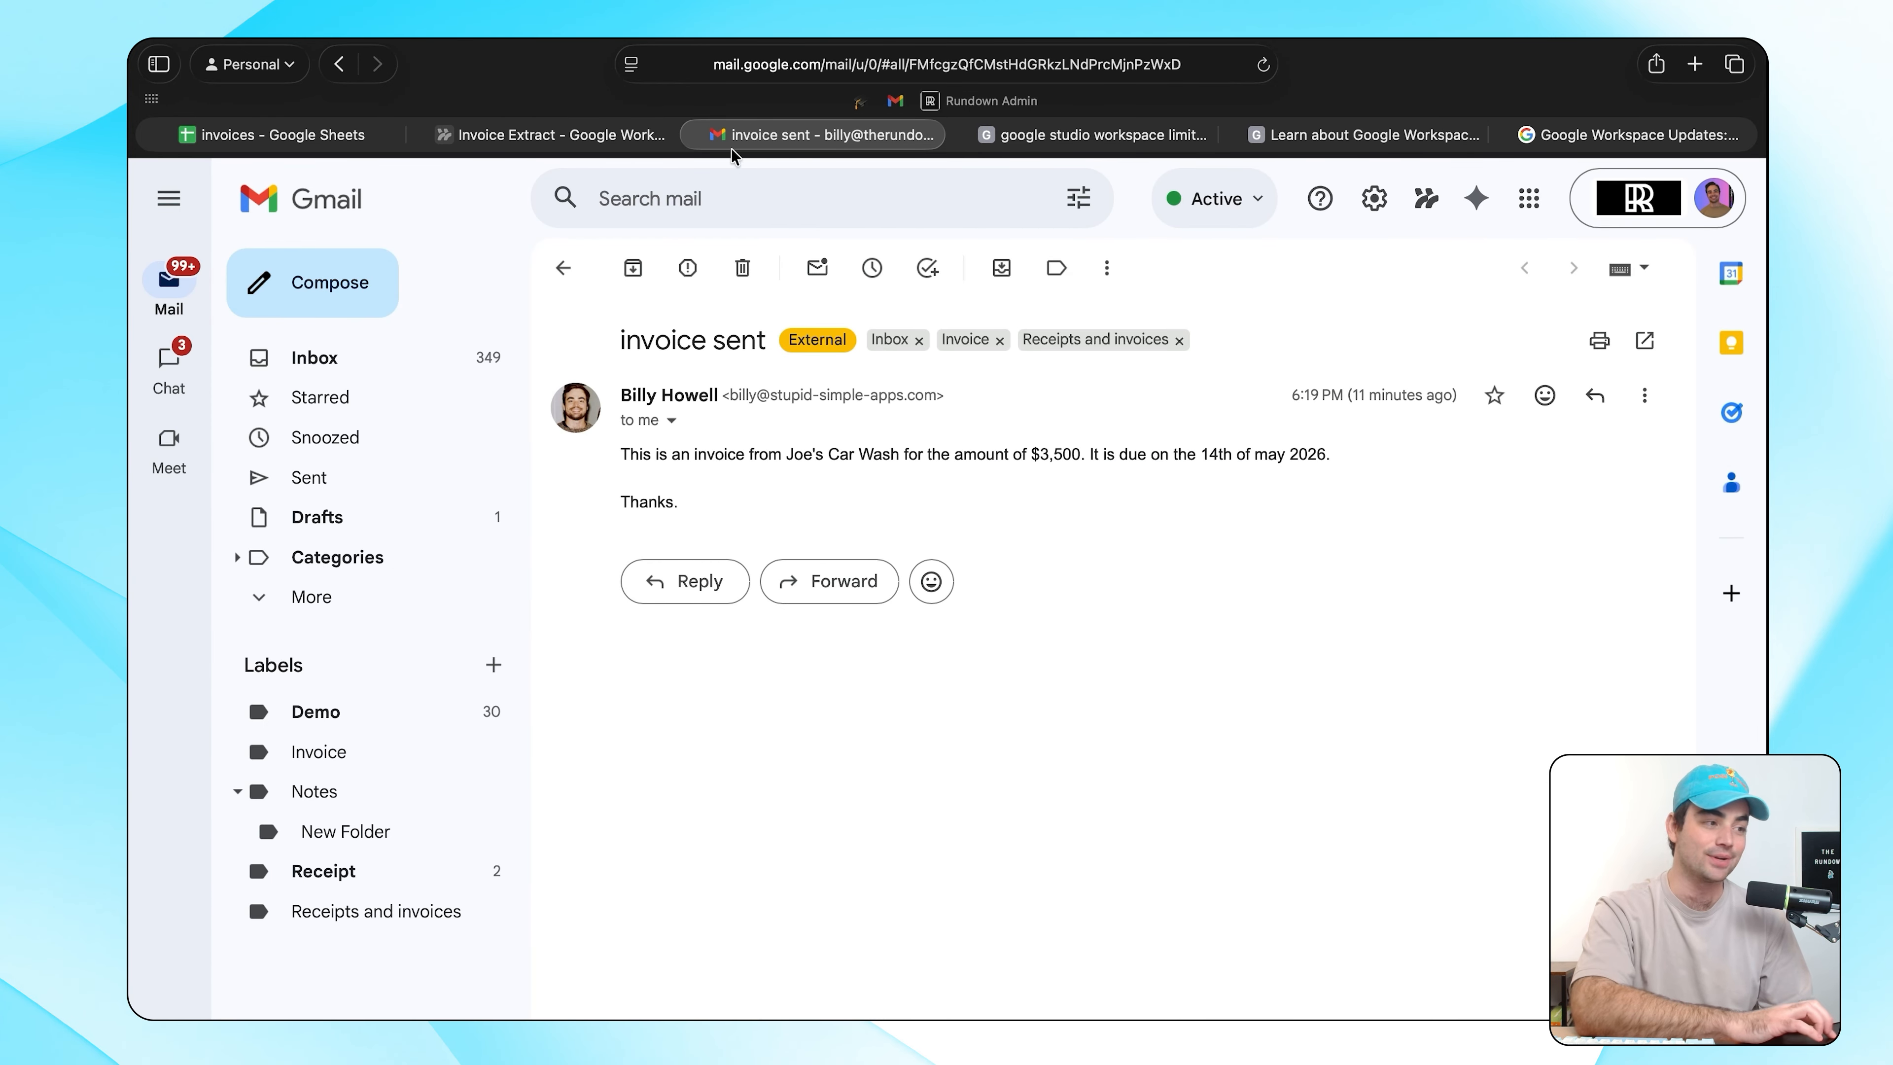
click(696, 136)
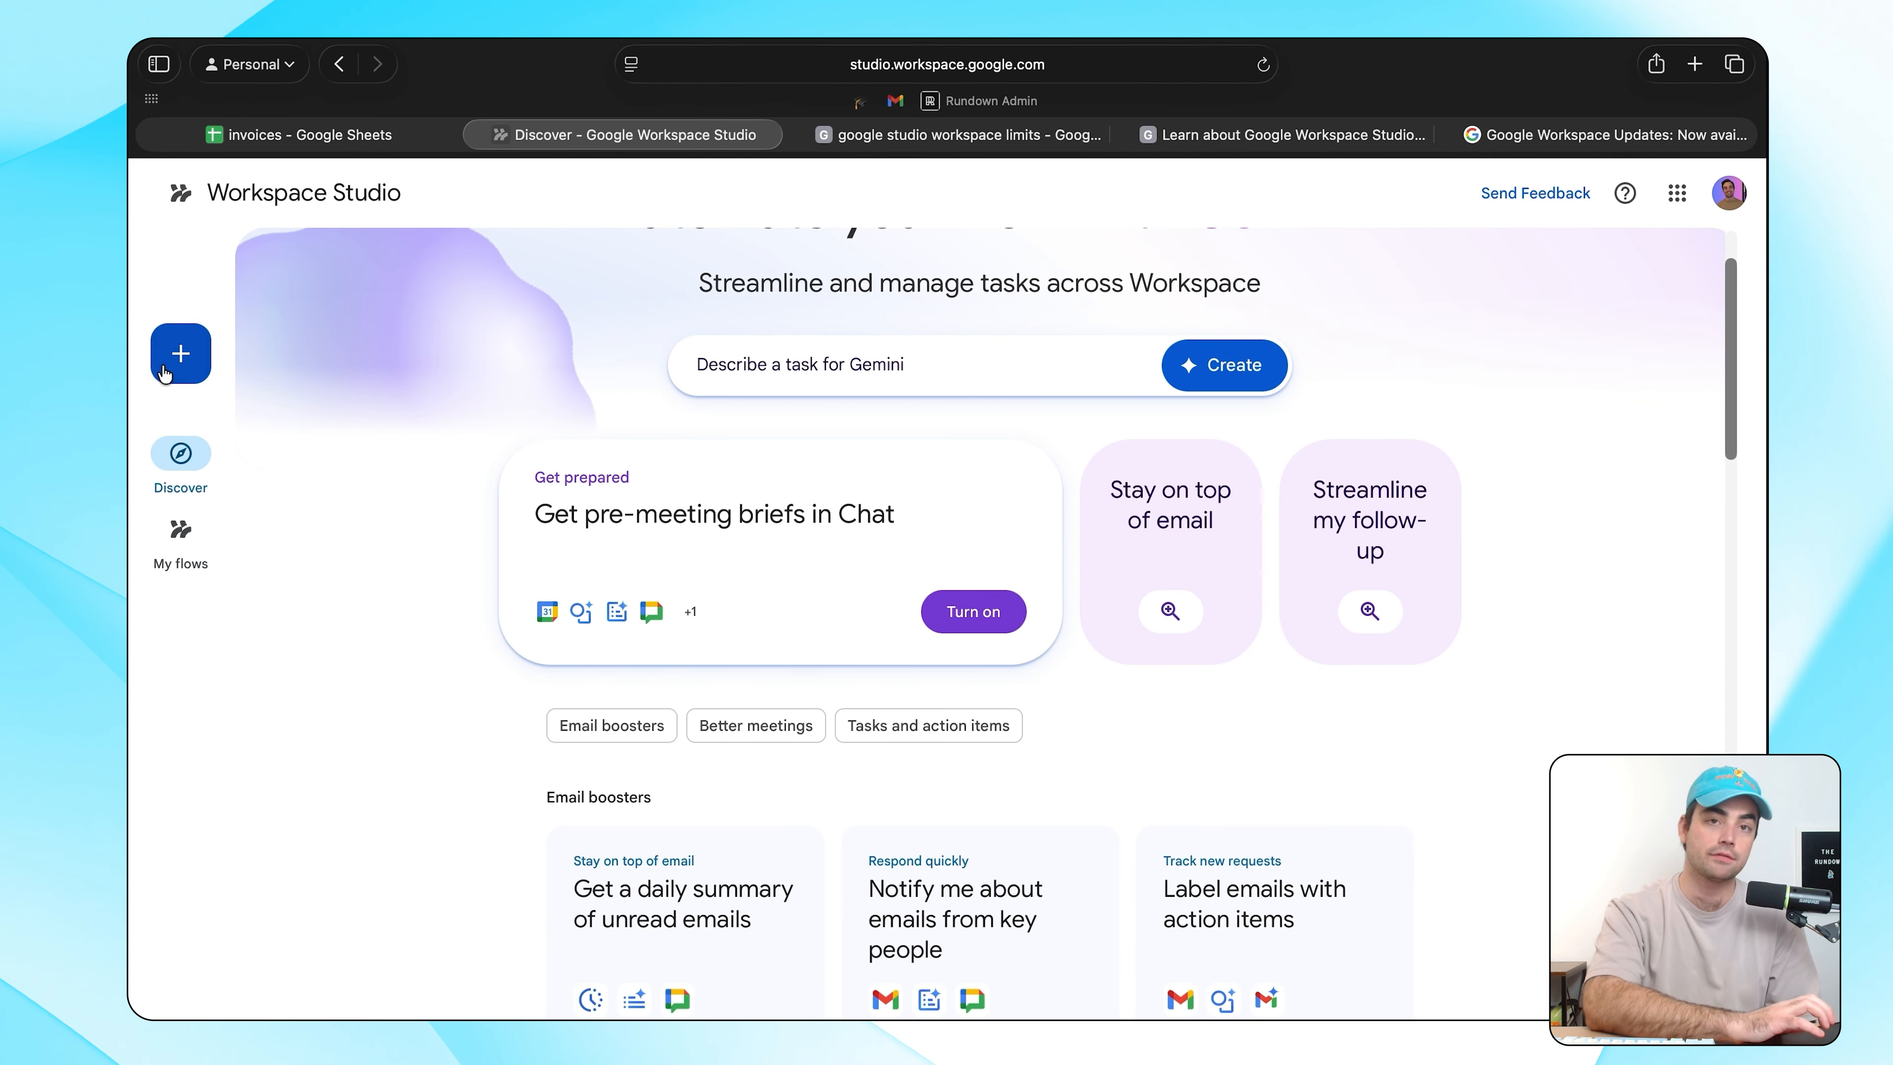
Create a new flow started by "When I get an email" and add an Add labels step with AI-powered labels turned on.
click(183, 352)
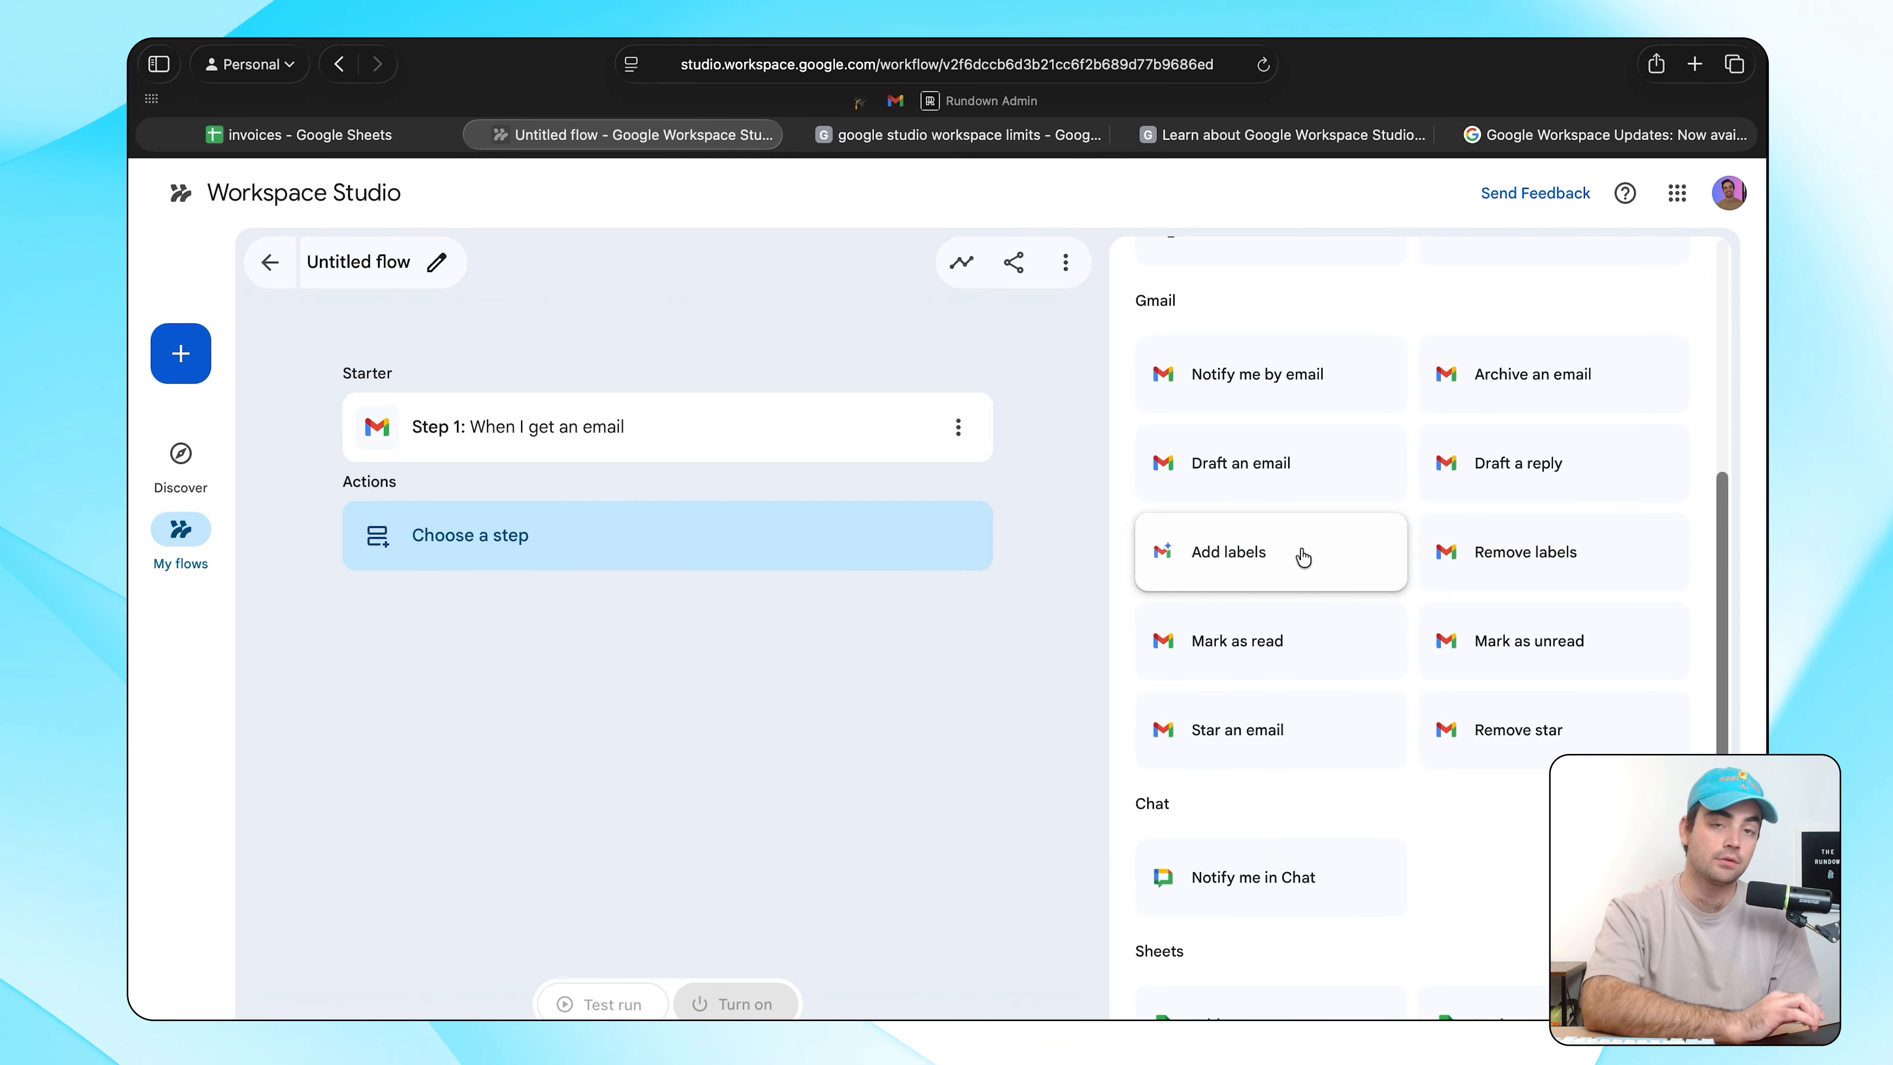
click(1303, 556)
click(1664, 557)
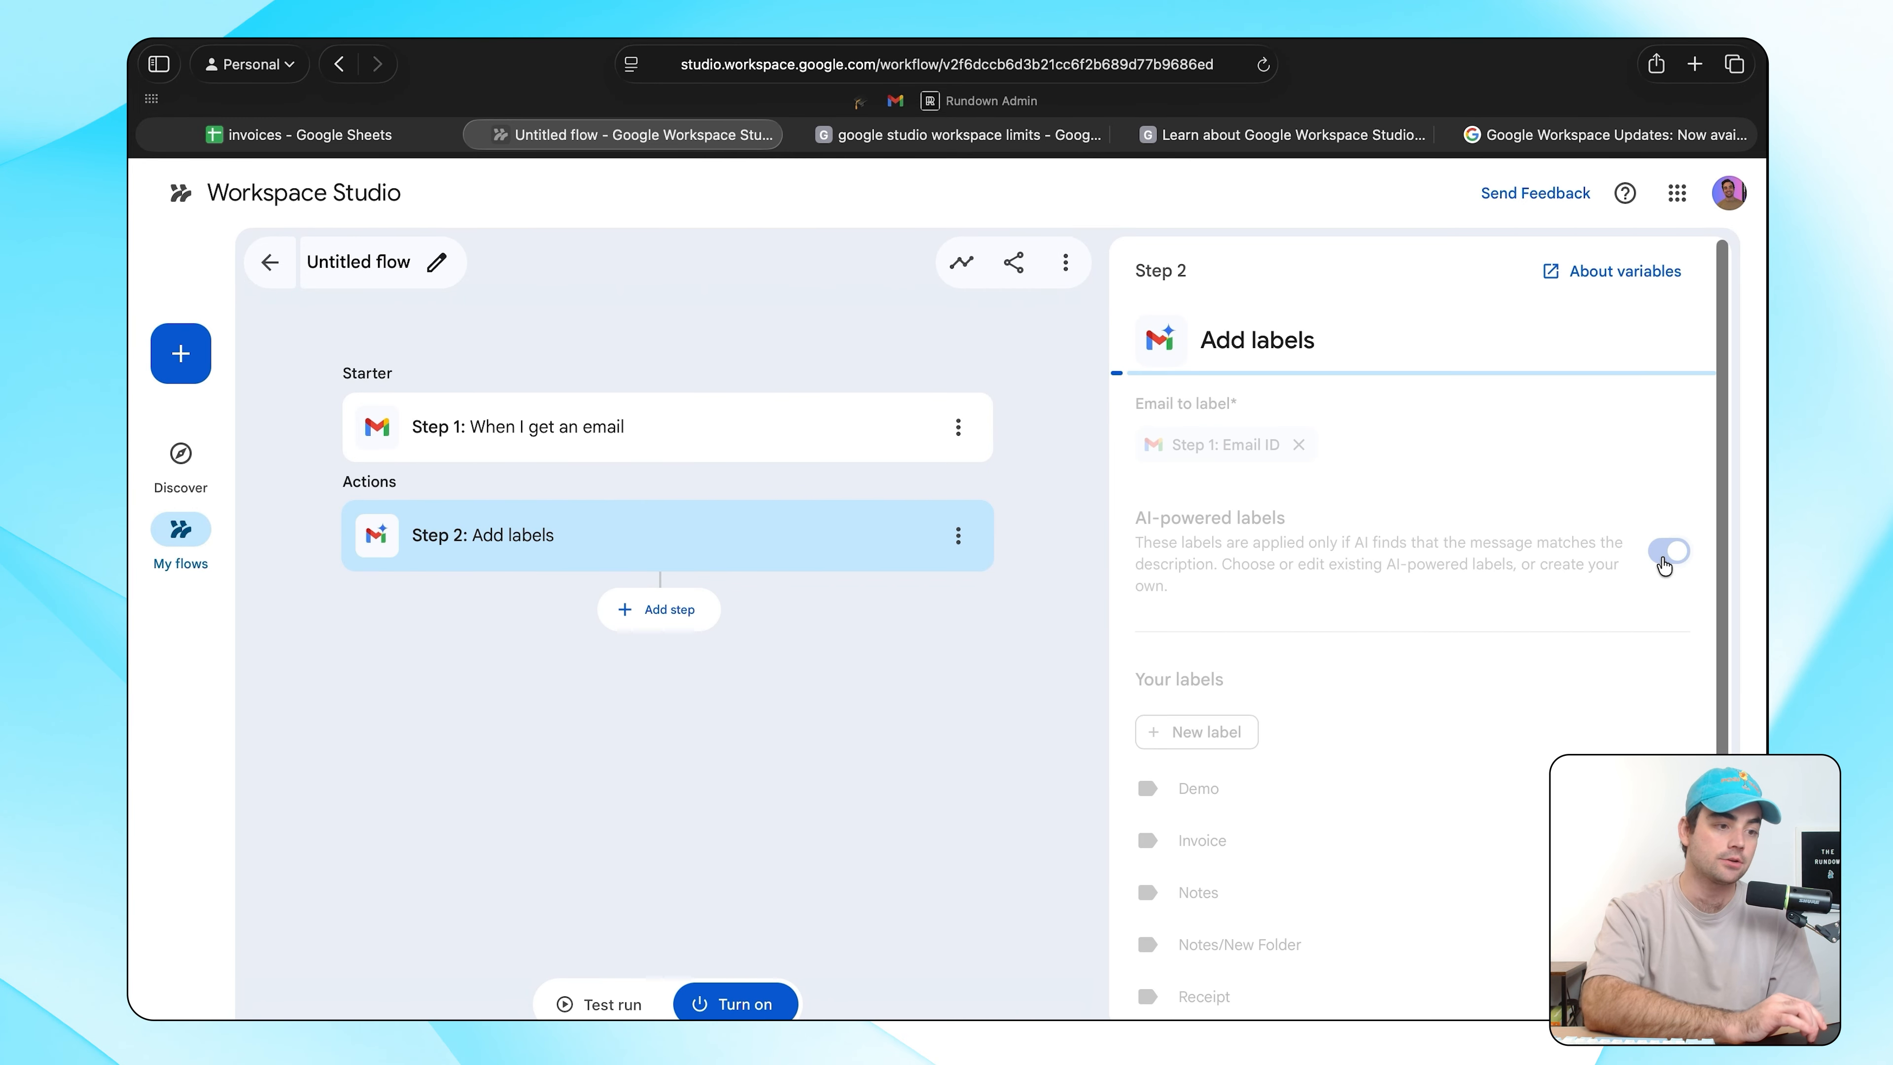